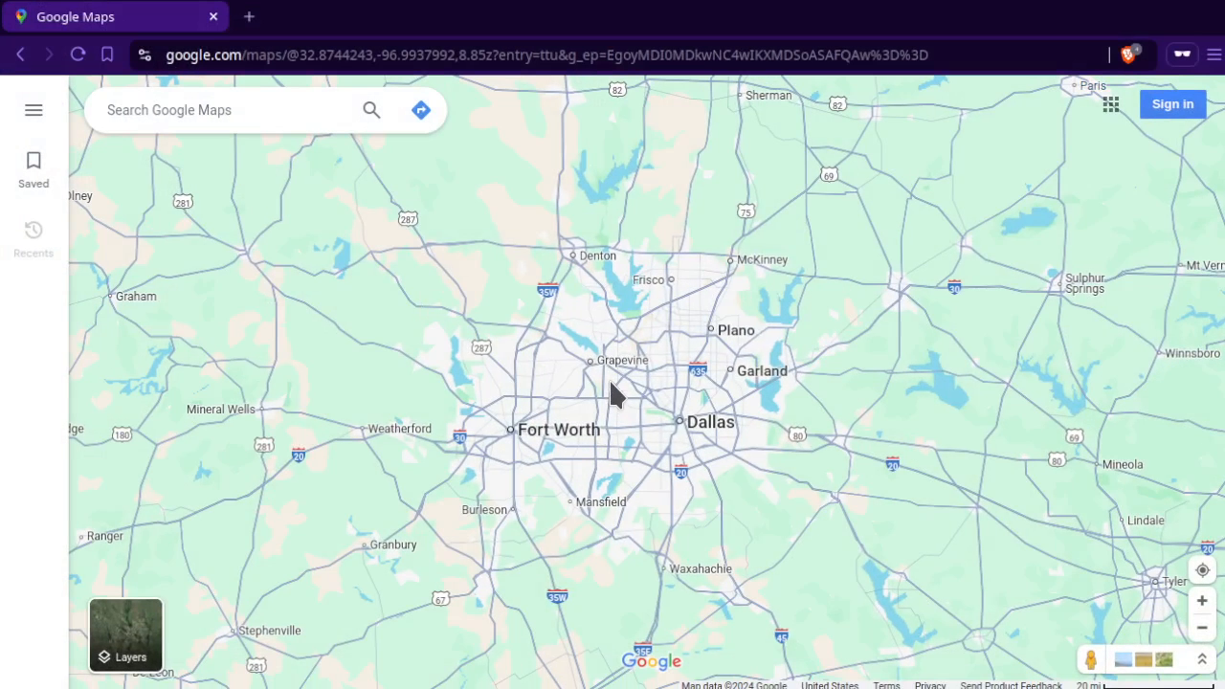
Switch from the browser to the Windows desktop and launch Garmin POI Loader
{"action": "left_click", "coordinate": [1178, 2]}
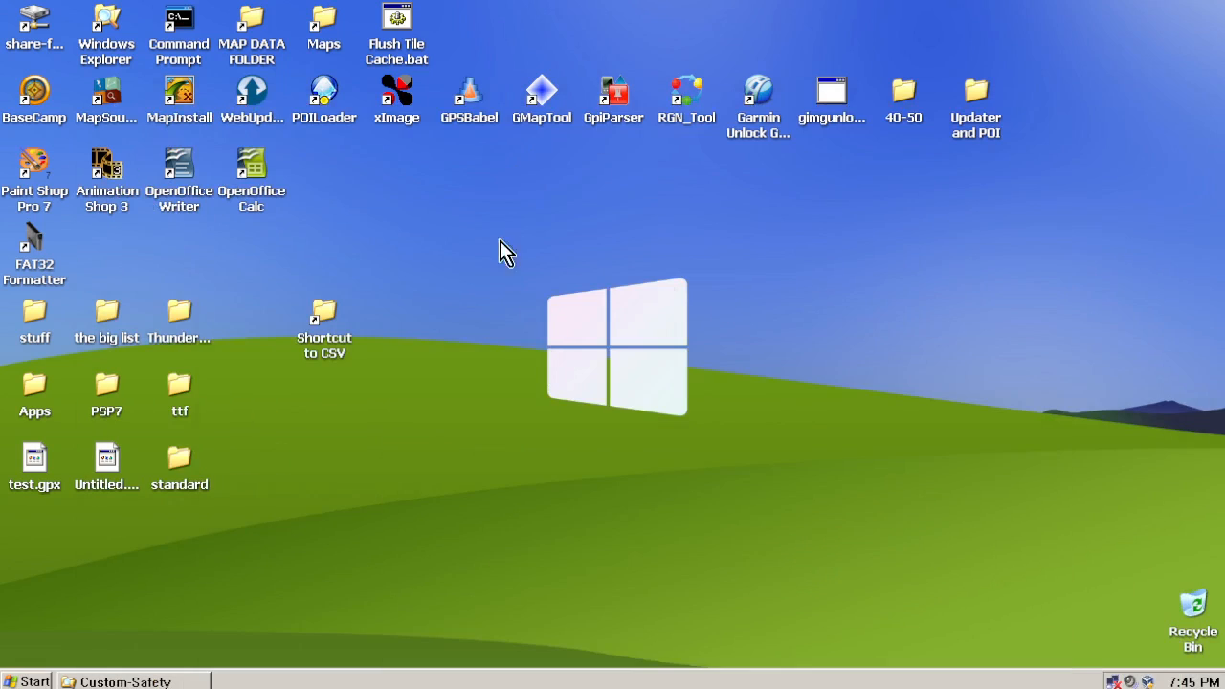
{"action": "double_click", "coordinate": [336, 117]}
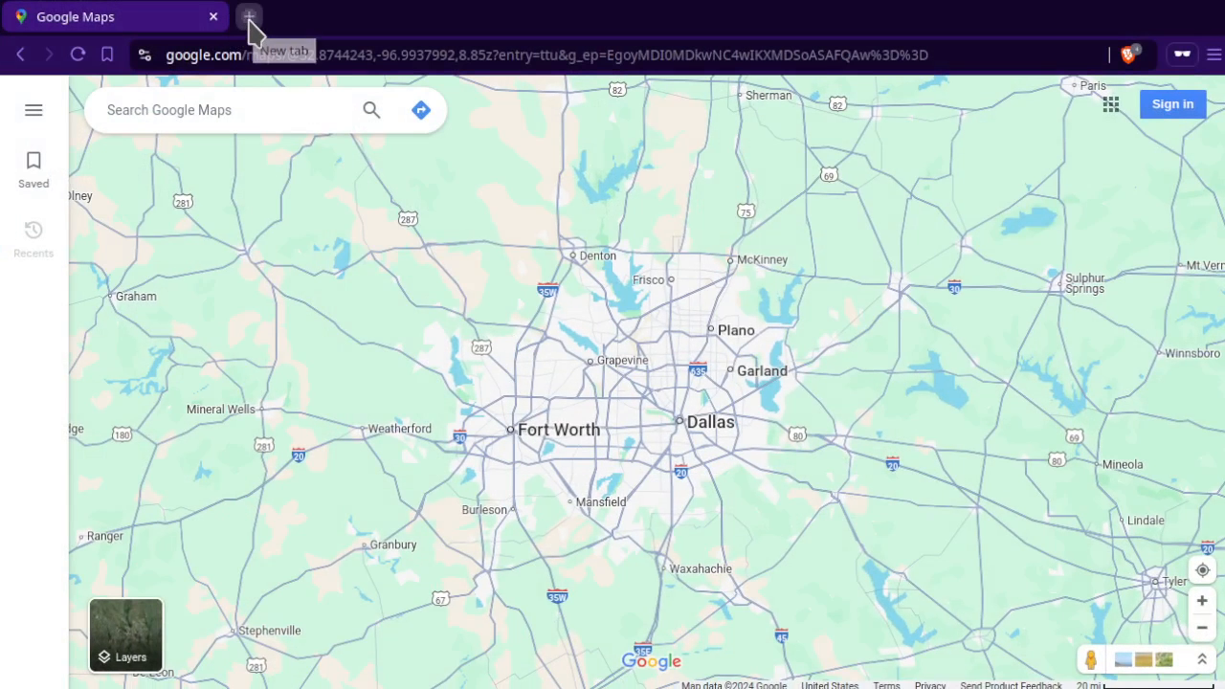
In a new browser tab, search the web for "garmin poi loader" and open Garmin's Windows Updates & Downloads page for it
{"action": "left_click", "coordinate": [248, 19]}
{"action": "type", "text": "garmin poi lo"}
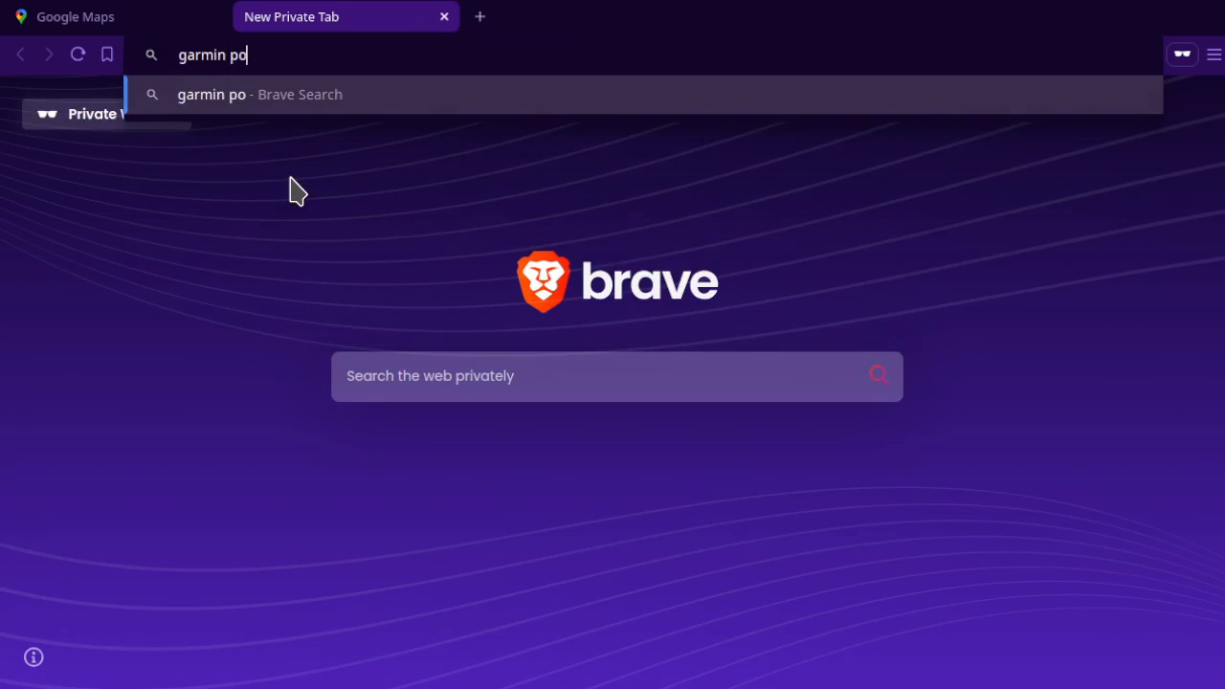
{"action": "type", "text": "ader"}
{"action": "key", "text": "Return"}
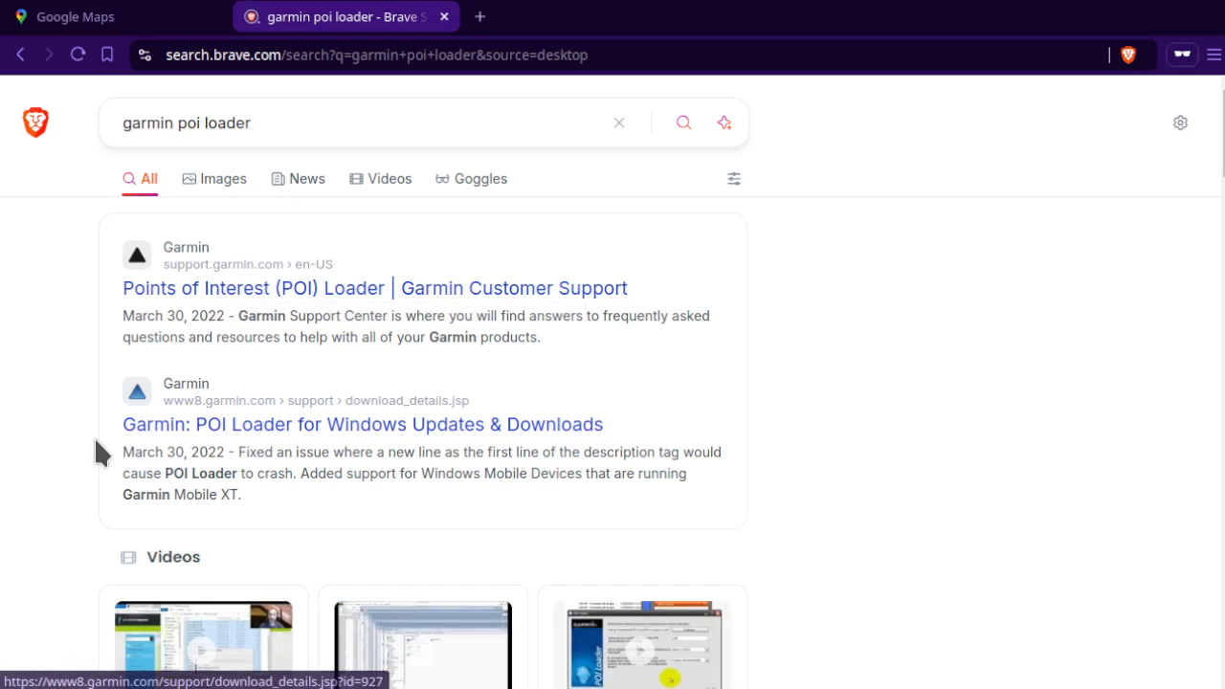
{"action": "left_click", "coordinate": [333, 430]}
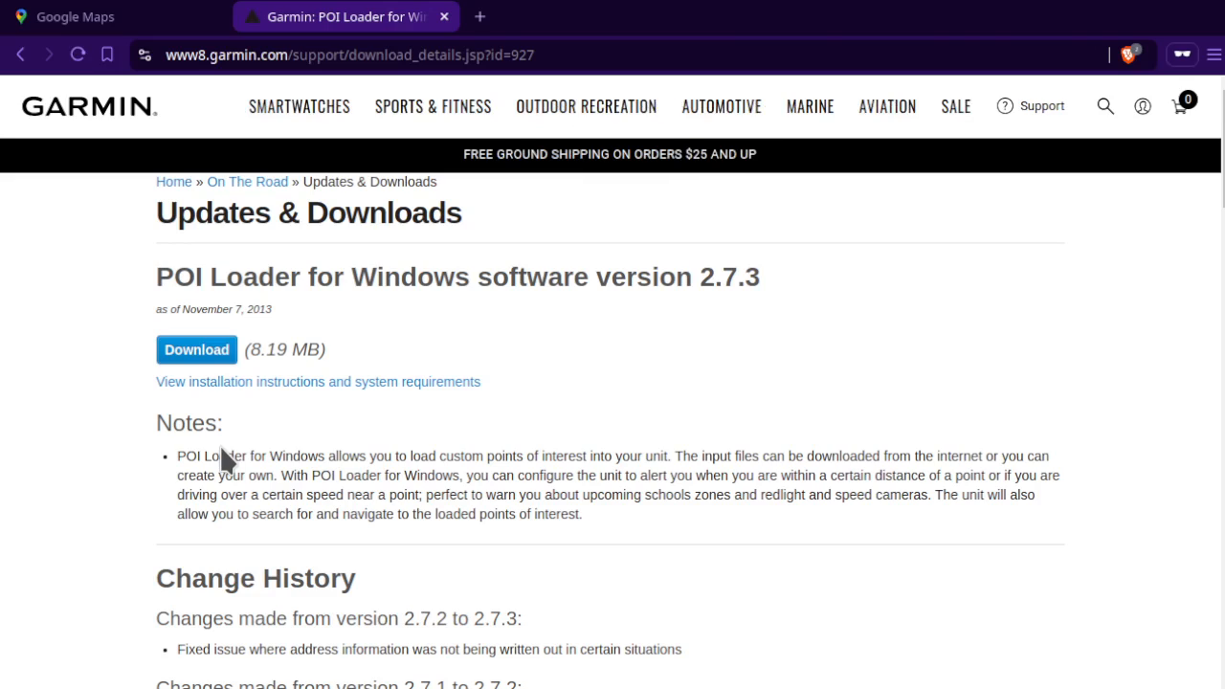
Check the release date and download option on the POI Loader page, and close the page
{"action": "left_click_drag", "start_coordinate": [246, 309], "coordinate": [308, 316]}
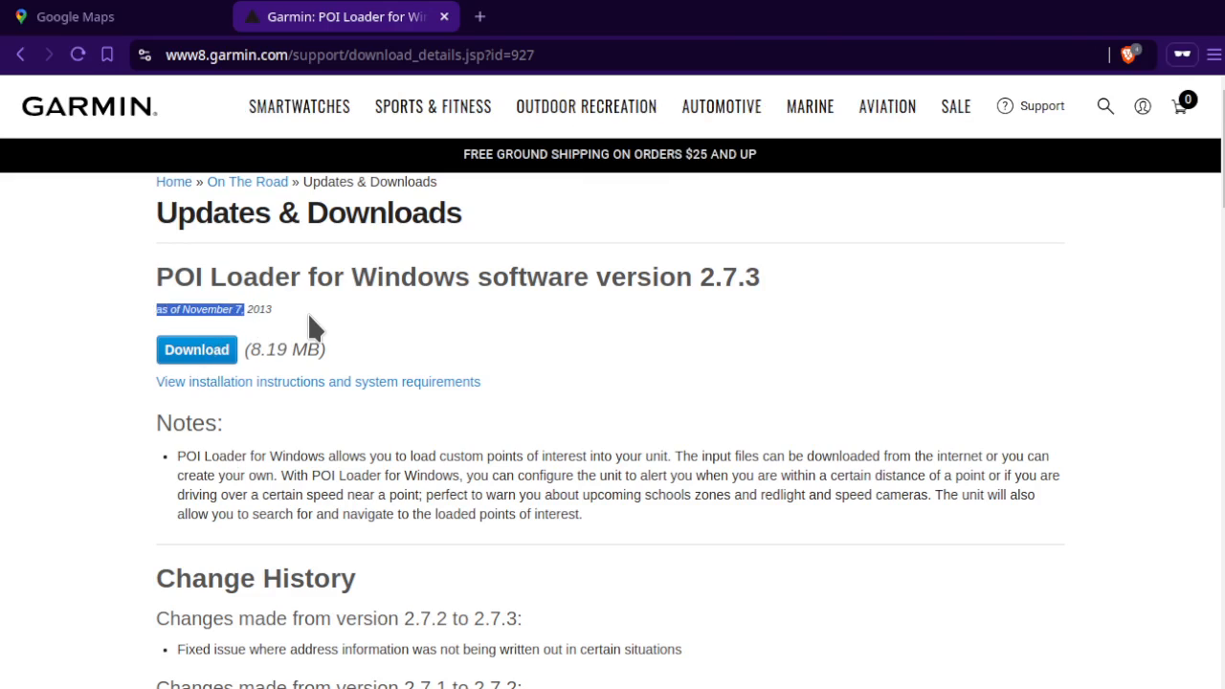
{"action": "left_click", "coordinate": [308, 316]}
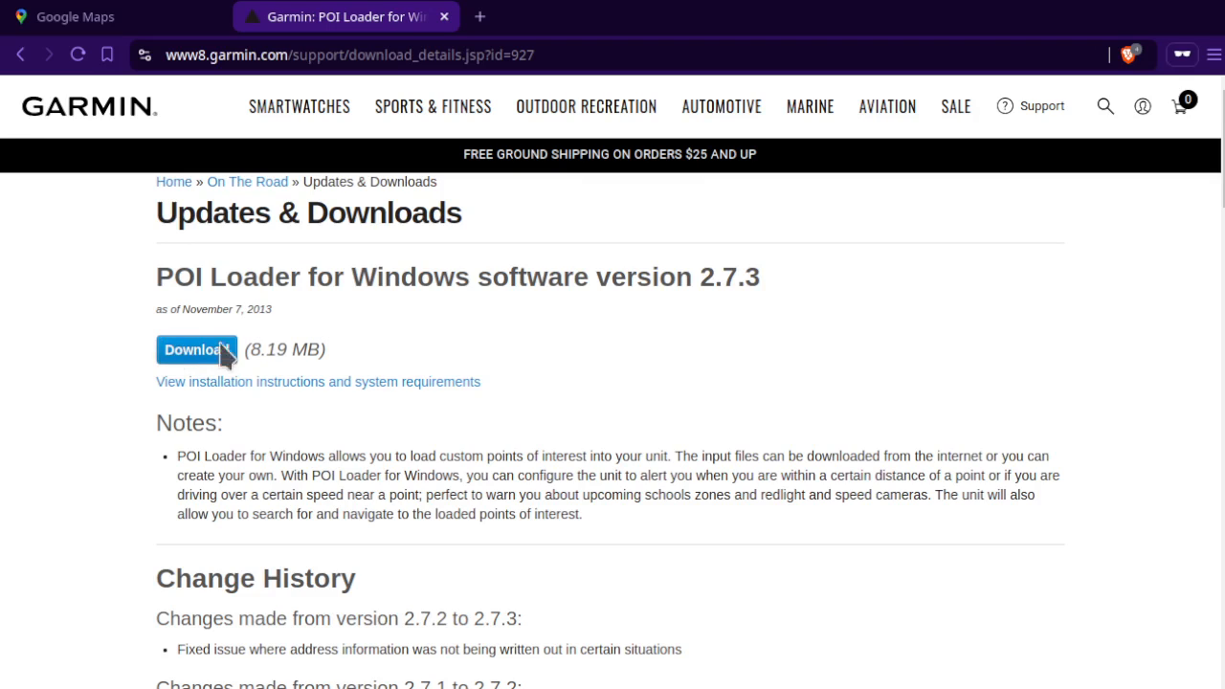
{"action": "left_click", "coordinate": [444, 16]}
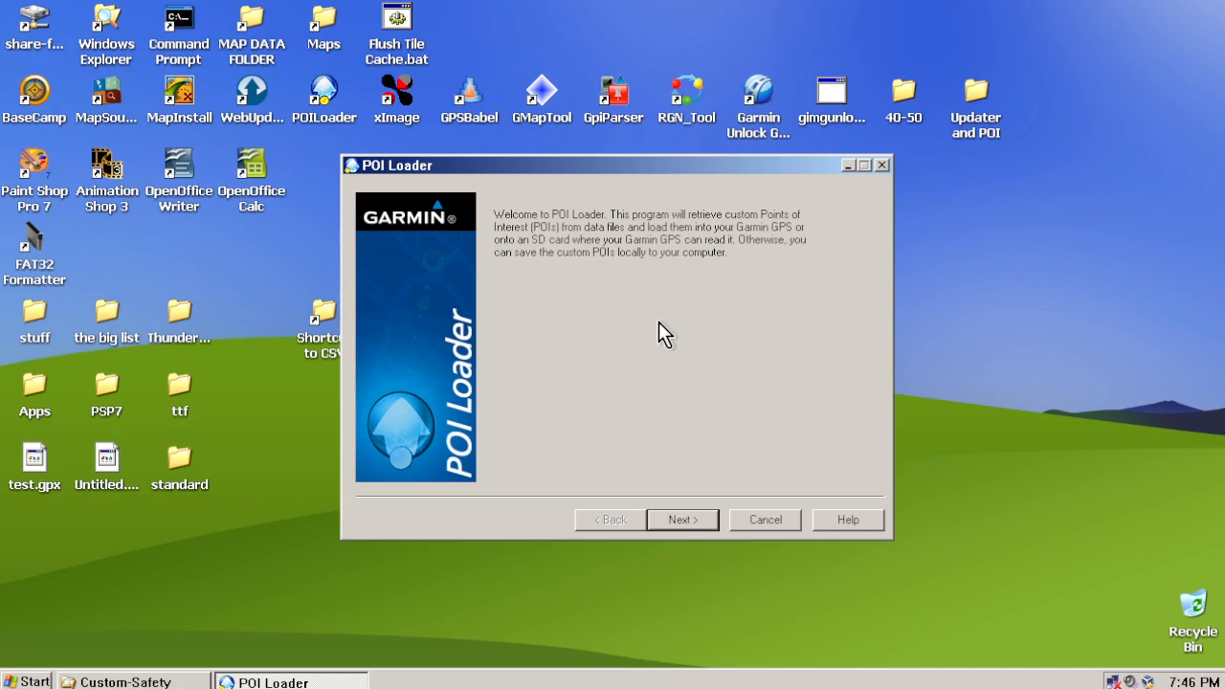
Open the POI Loader help, compare the Using Express Mode and Using Manual Mode topics, and close the help
{"action": "left_click", "coordinate": [831, 521]}
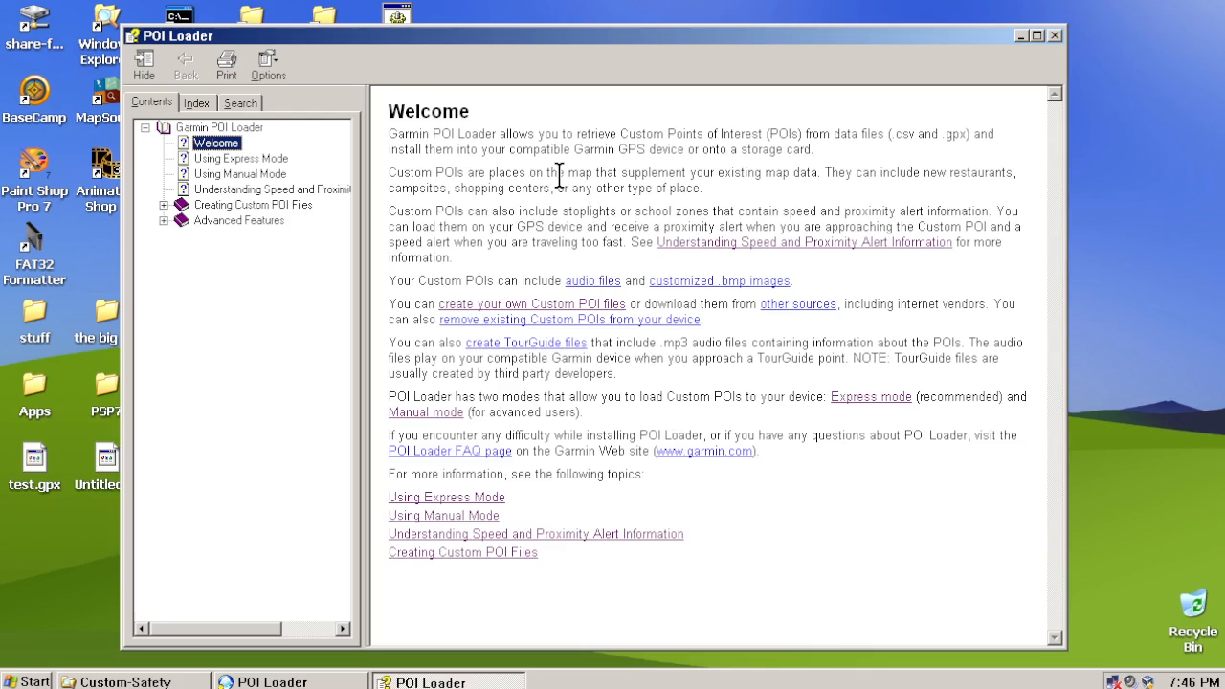
{"action": "left_click", "coordinate": [233, 160]}
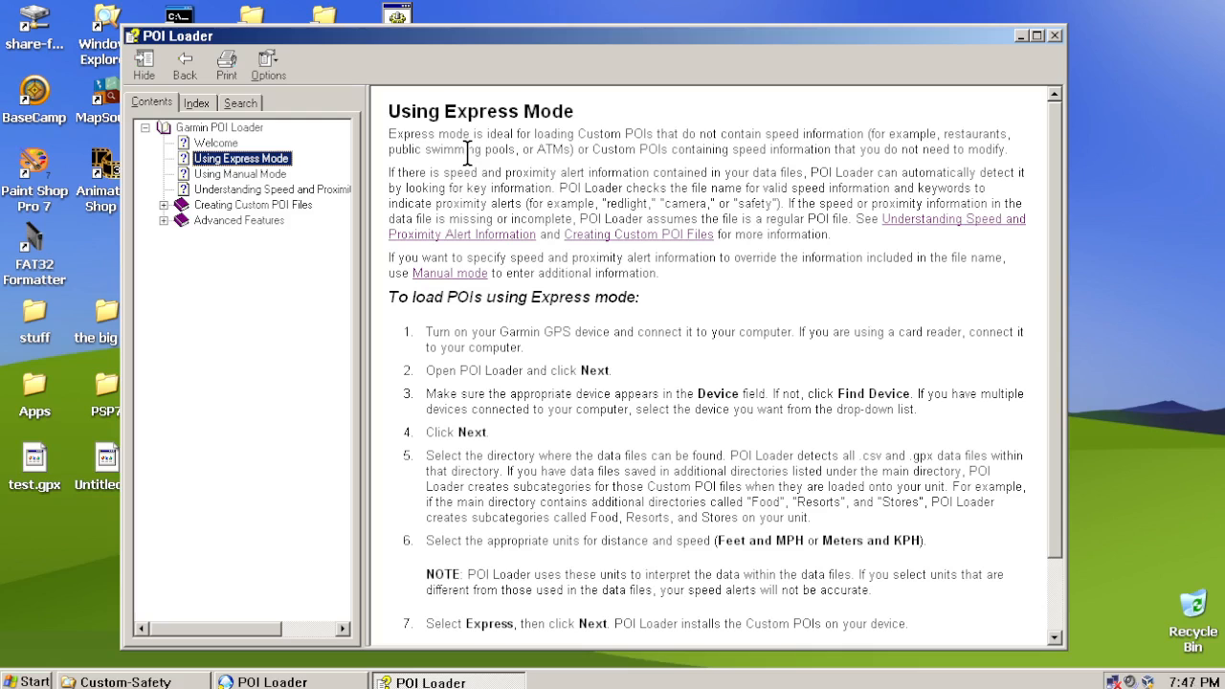
{"action": "left_click", "coordinate": [239, 174]}
{"action": "left_click", "coordinate": [231, 159]}
{"action": "left_click", "coordinate": [248, 177]}
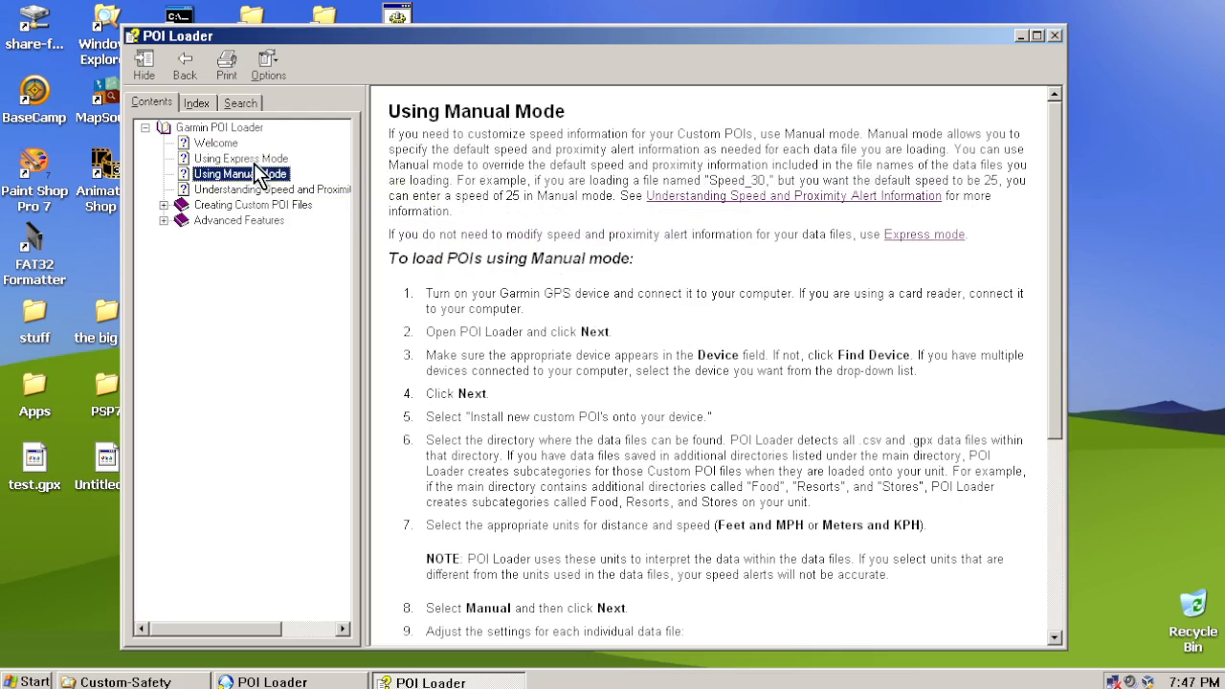
{"action": "left_click", "coordinate": [253, 160]}
{"action": "left_click", "coordinate": [1054, 36]}
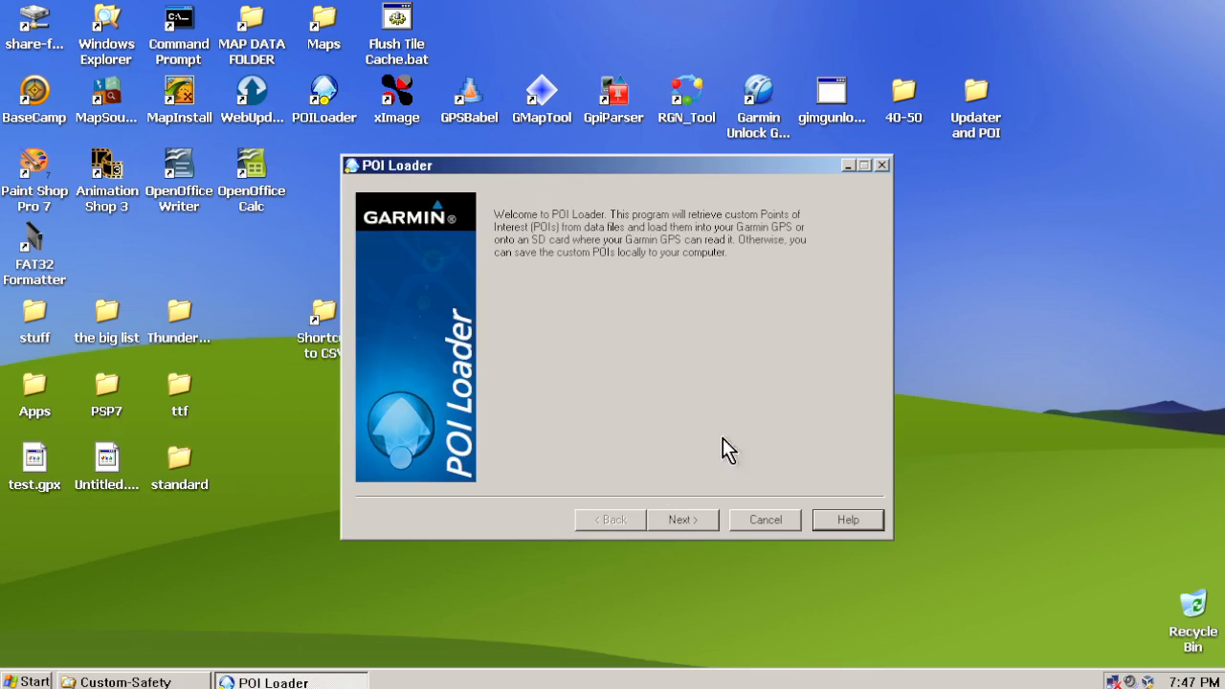
Reopen the POI Loader help and review the speed, redlight and proximity alert rules in the Creating Custom POI Files topic
{"action": "left_click", "coordinate": [842, 527]}
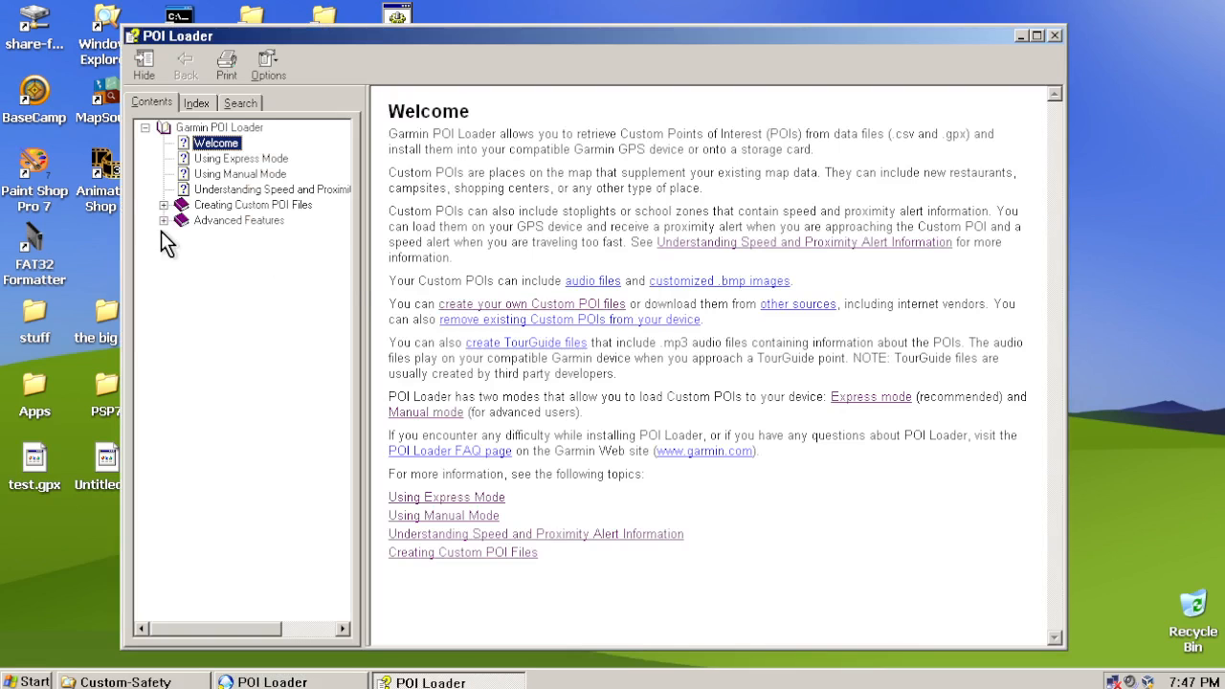
{"action": "left_click", "coordinate": [163, 204]}
{"action": "left_click", "coordinate": [230, 220]}
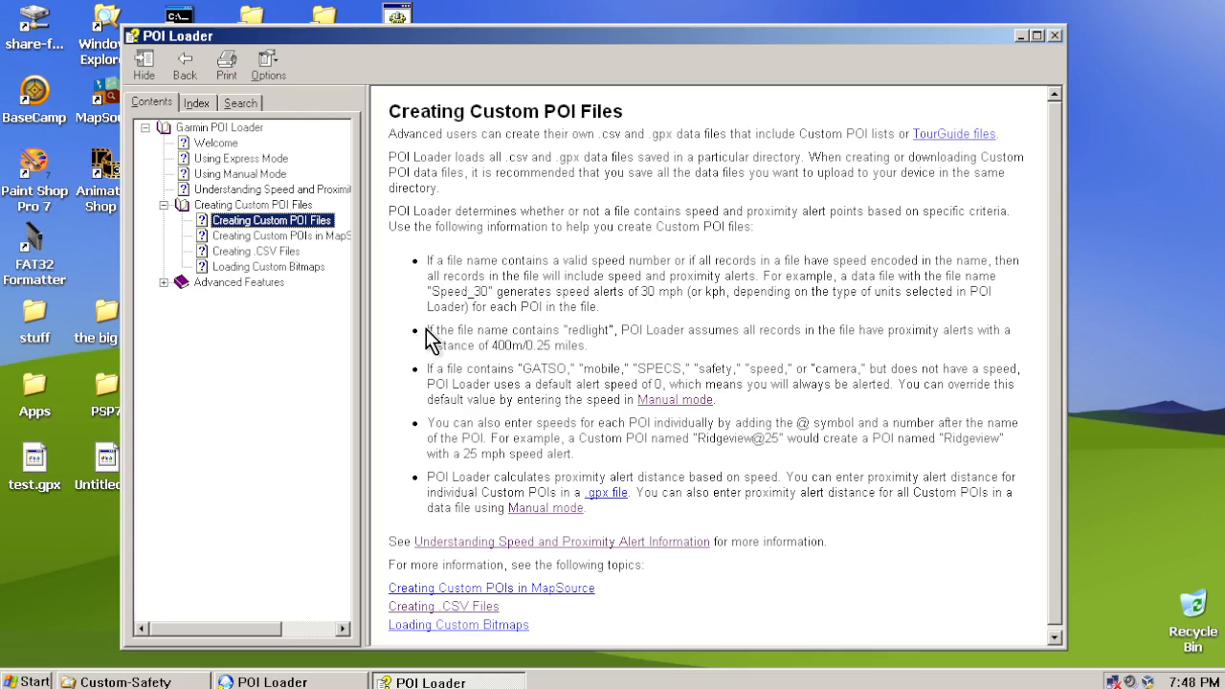
{"action": "left_click_drag", "start_coordinate": [427, 330], "coordinate": [573, 331]}
{"action": "left_click", "coordinate": [553, 337]}
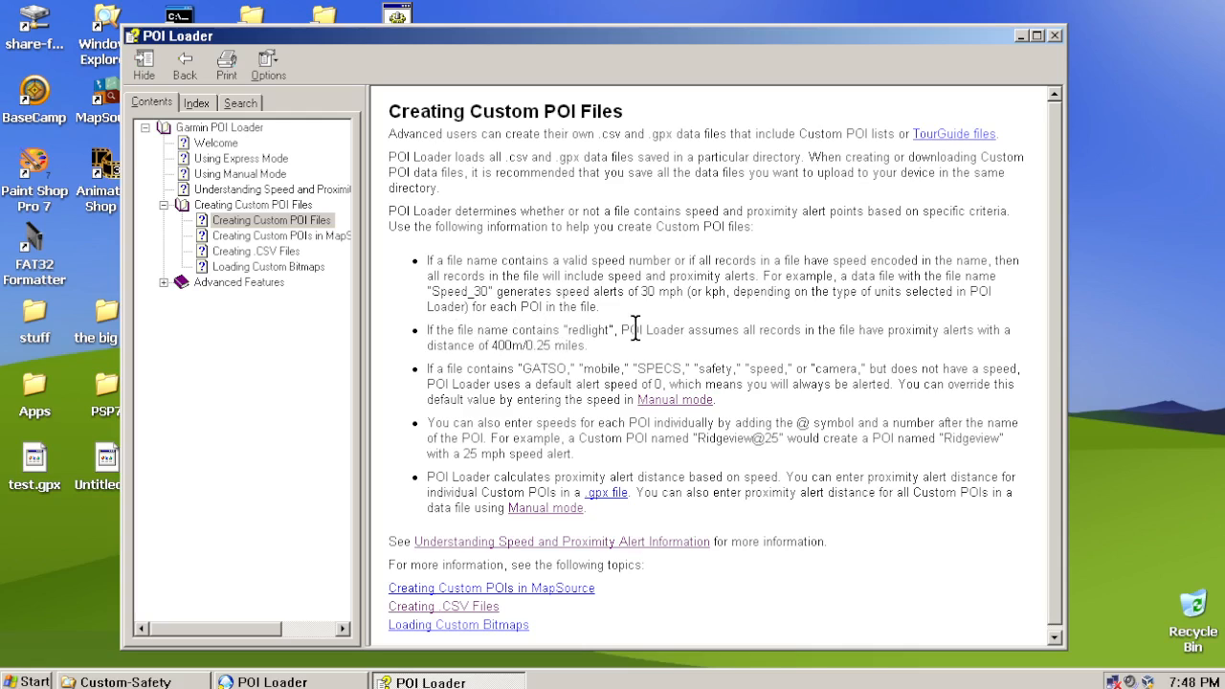
{"action": "left_click_drag", "start_coordinate": [566, 330], "coordinate": [613, 325]}
{"action": "left_click_drag", "start_coordinate": [429, 423], "coordinate": [771, 426]}
{"action": "left_click", "coordinate": [667, 426]}
{"action": "left_click_drag", "start_coordinate": [658, 492], "coordinate": [856, 492]}
{"action": "left_click", "coordinate": [689, 498]}
Read the Creating .CSV Files help topic for the record format, and return to the redlight rule under Creating Custom POI Files
{"action": "left_click", "coordinate": [247, 253]}
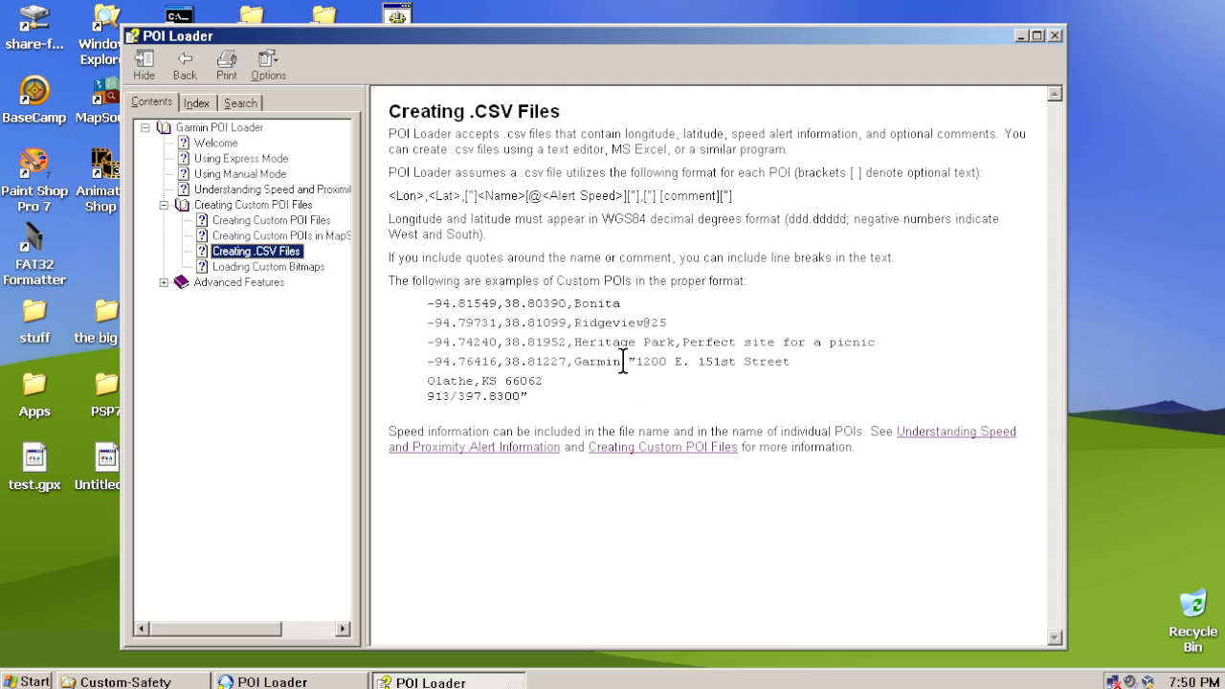
{"action": "left_click", "coordinate": [265, 225]}
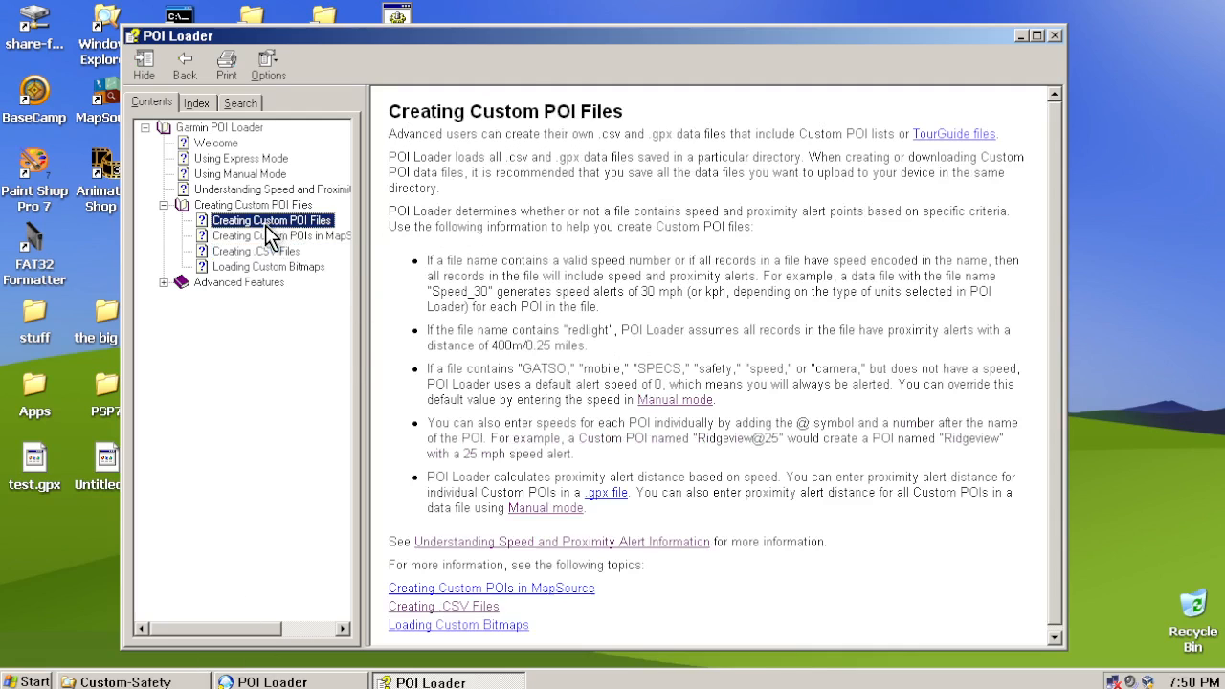
{"action": "left_click_drag", "start_coordinate": [437, 330], "coordinate": [687, 327]}
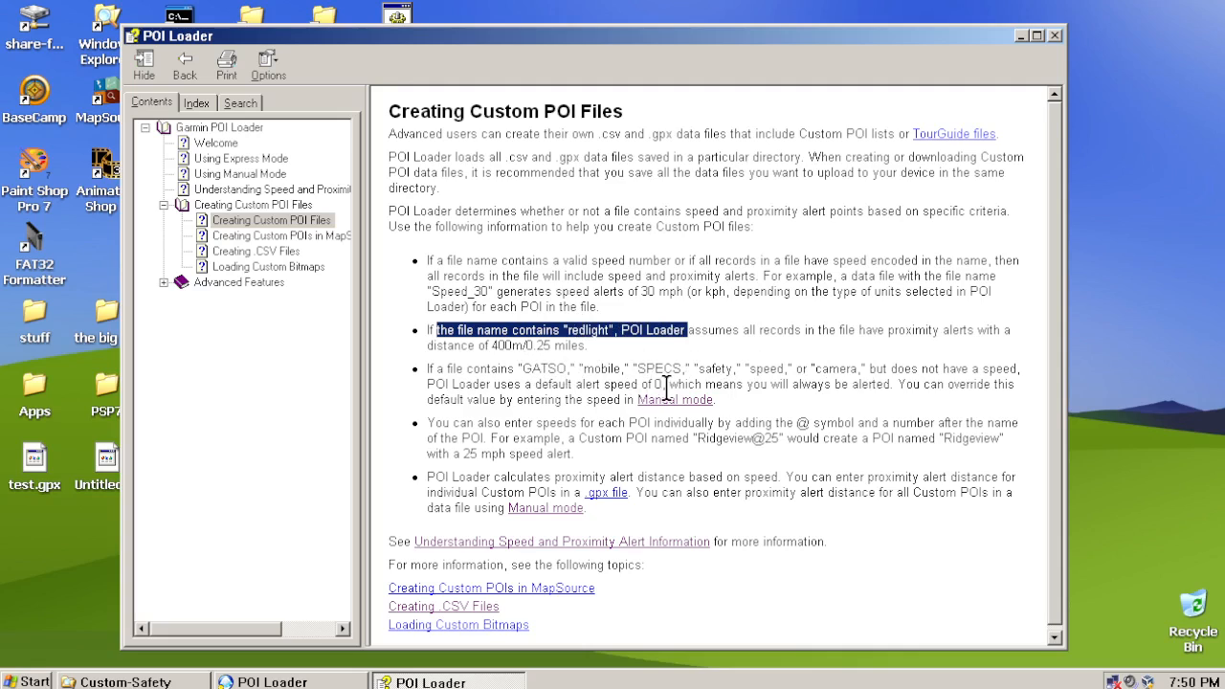
{"action": "left_click", "coordinate": [566, 307]}
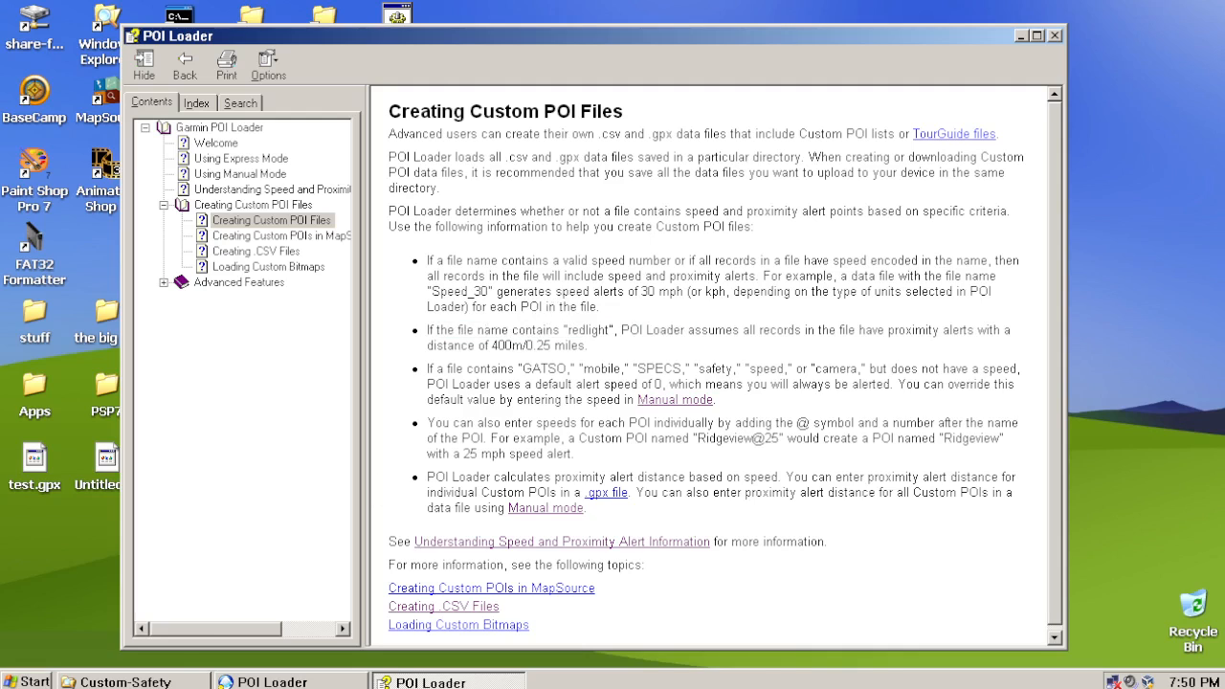
Look at the Custom-Safety folder and compare it with the help's redlight and safety keyword rules for alert files
{"action": "left_click", "coordinate": [124, 681]}
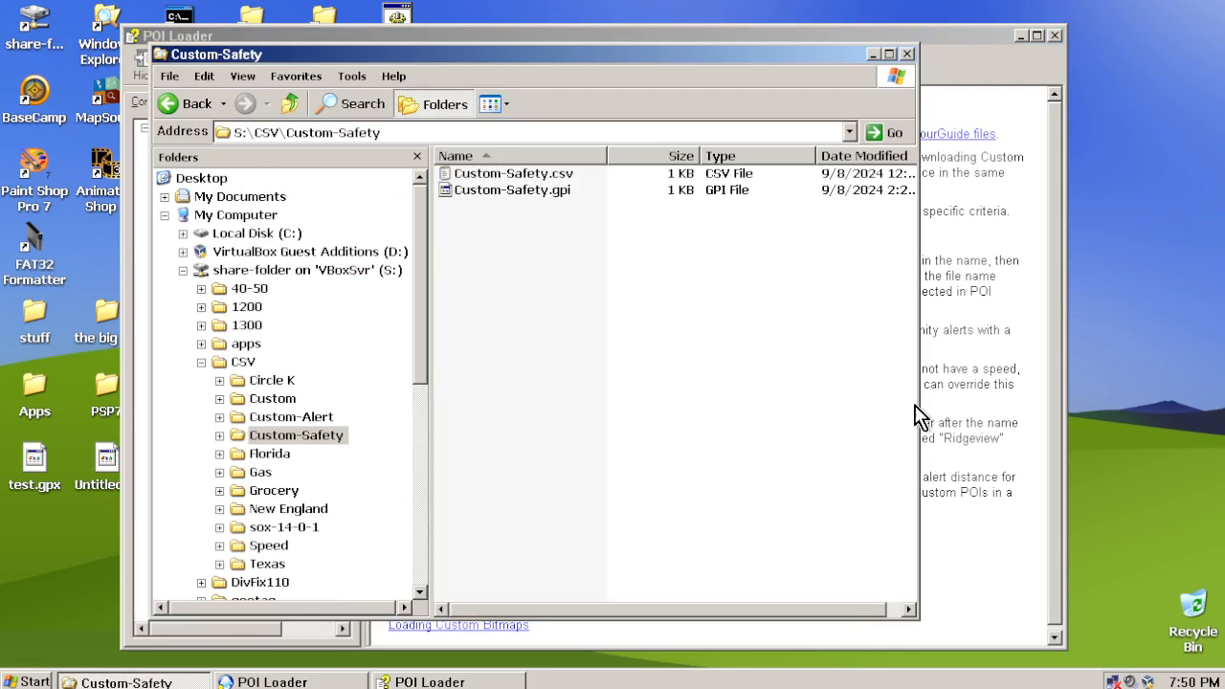
{"action": "left_click", "coordinate": [968, 375]}
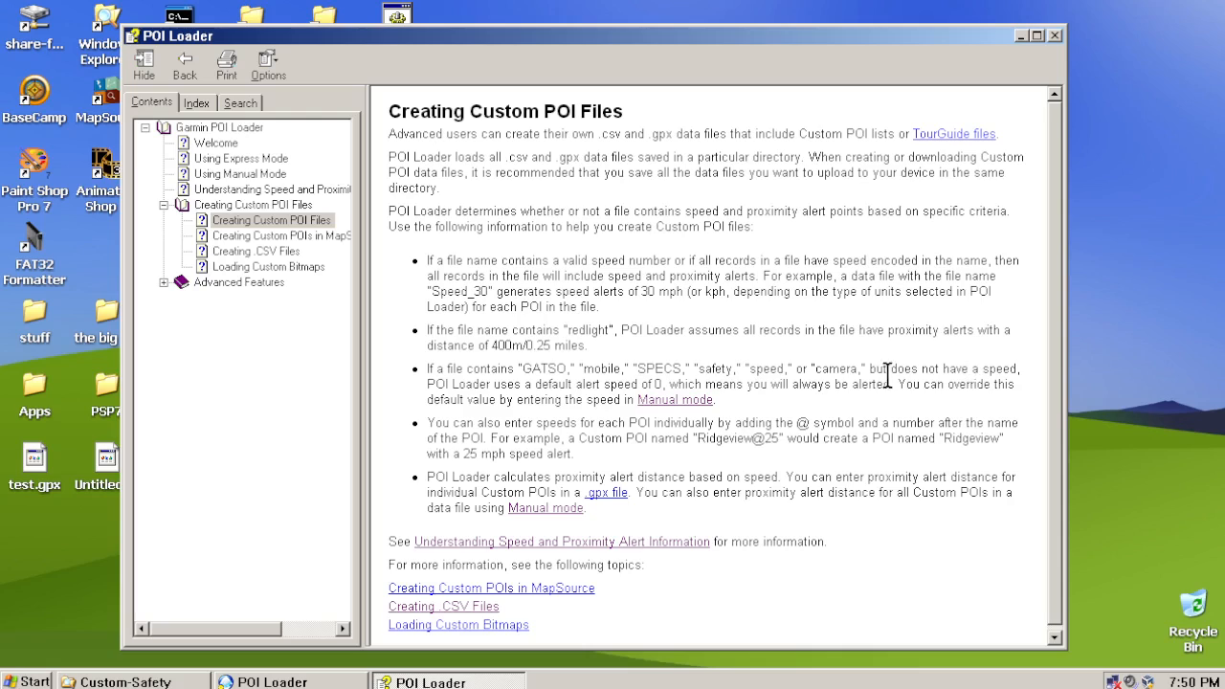
{"action": "double_click", "coordinate": [578, 329]}
{"action": "left_click_drag", "start_coordinate": [446, 370], "coordinate": [532, 373]}
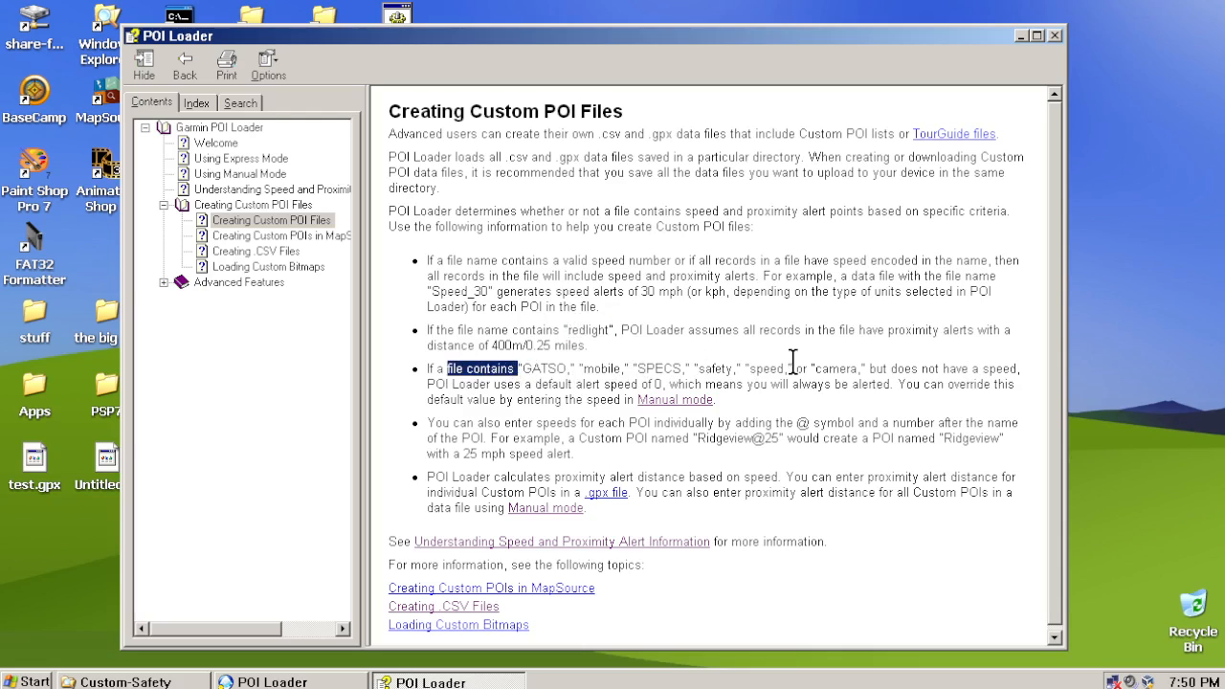
{"action": "left_click", "coordinate": [641, 366]}
Delete Custom-Safety.csv and Custom-Safety.gpi from the S:\CSV\Custom-Safety folder
{"action": "left_click", "coordinate": [134, 682]}
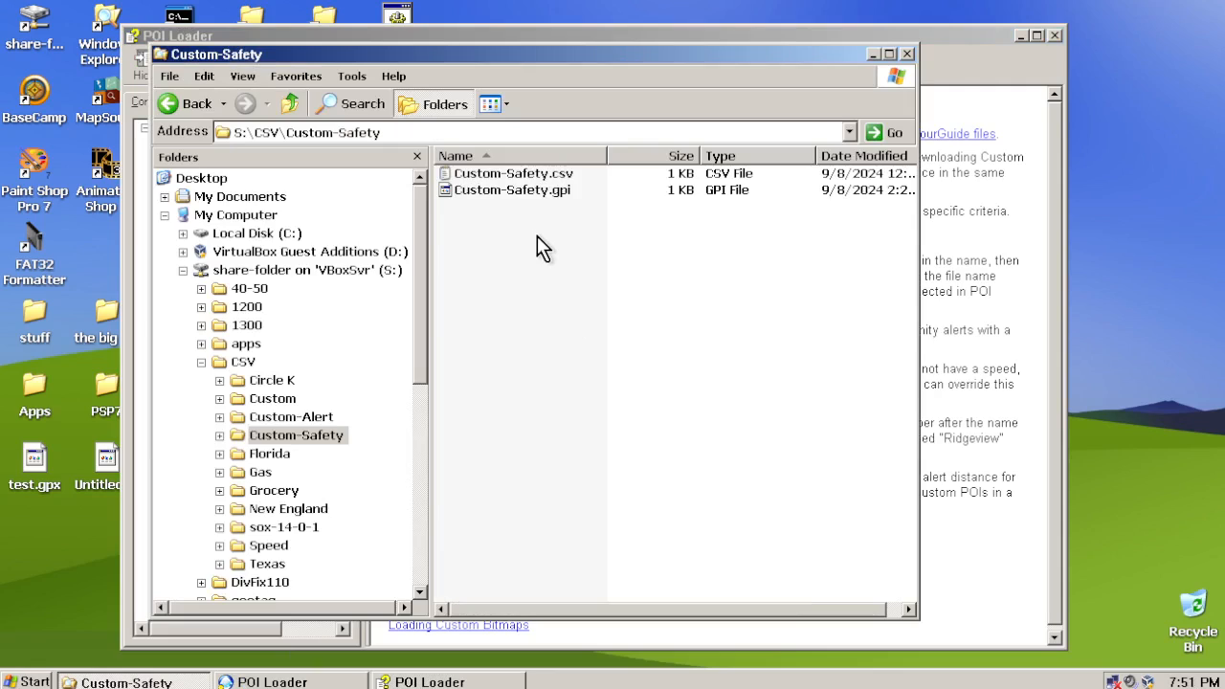
{"action": "left_click", "coordinate": [533, 175]}
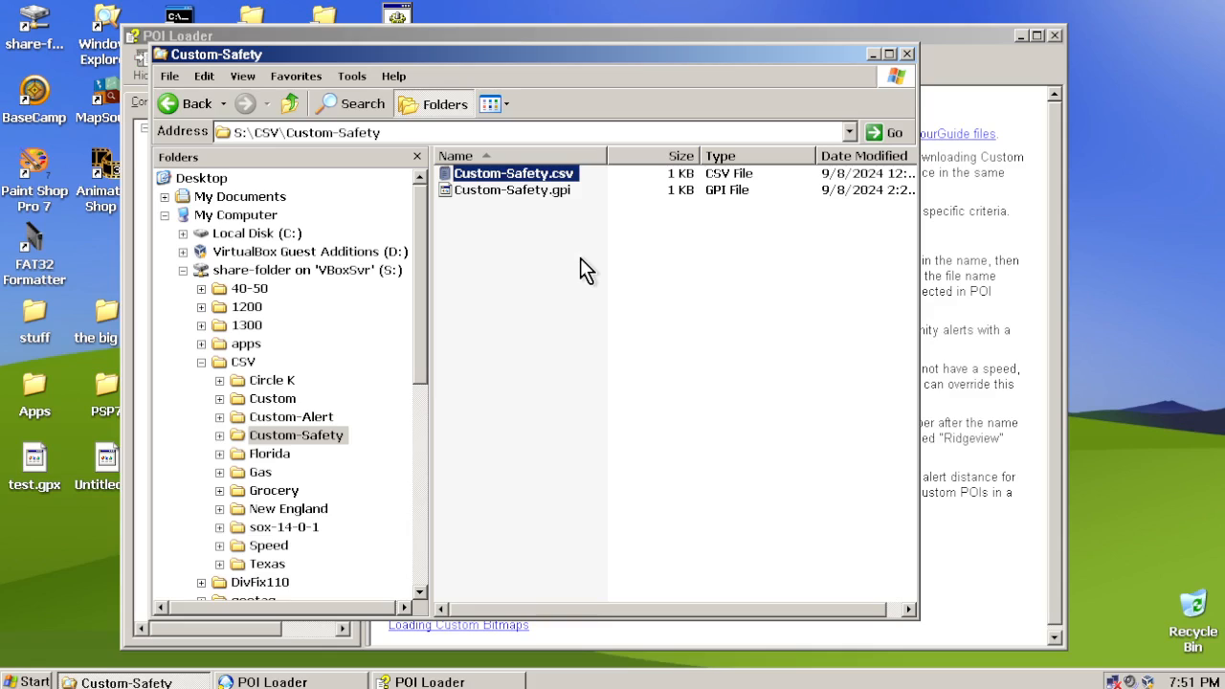
{"action": "key", "text": "ctrl+a"}
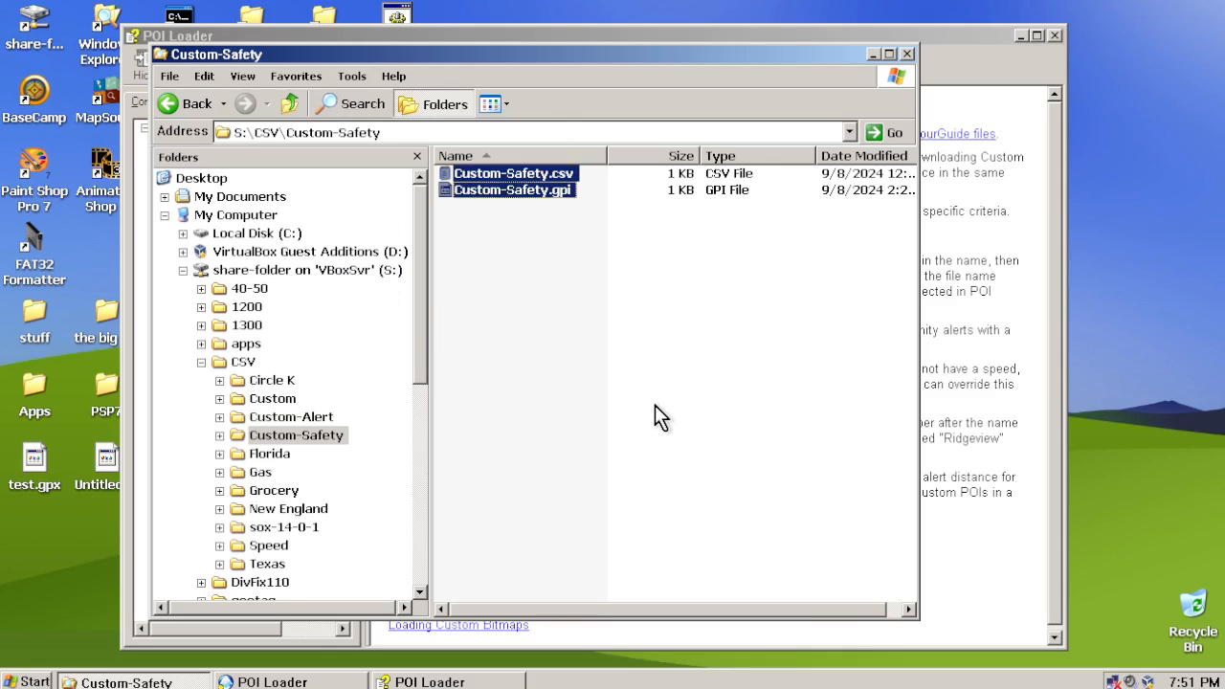
{"action": "left_click", "coordinate": [576, 281]}
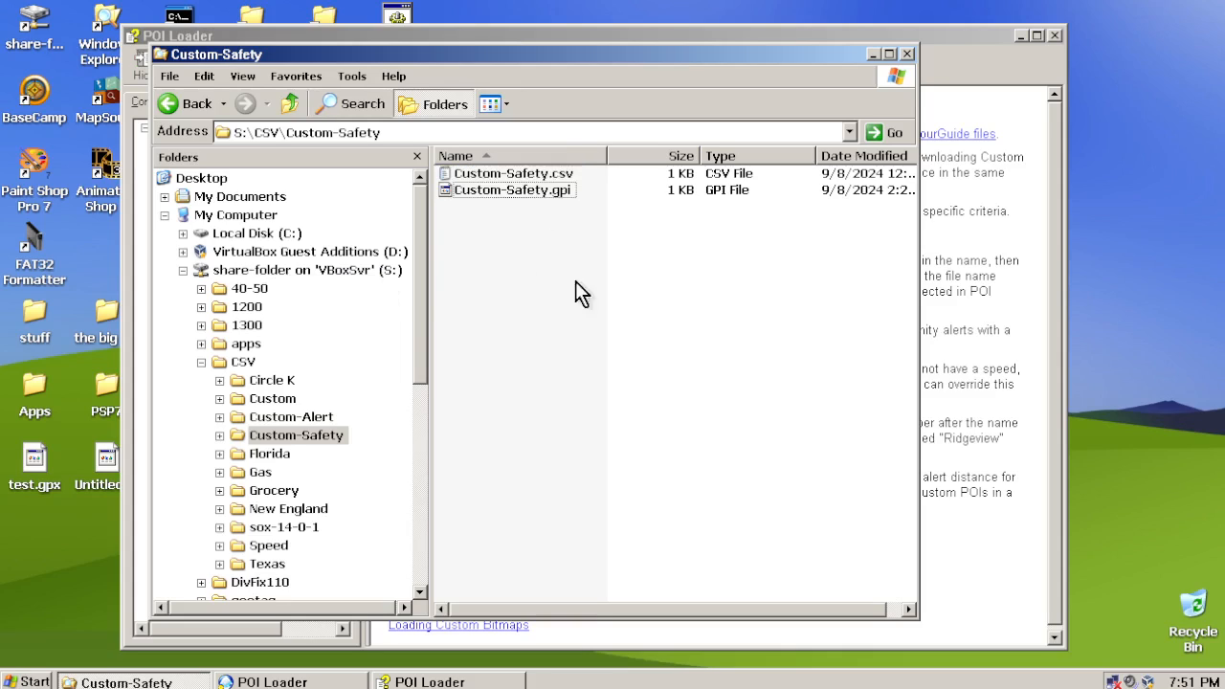
{"action": "left_click", "coordinate": [542, 191]}
{"action": "left_click", "coordinate": [539, 176]}
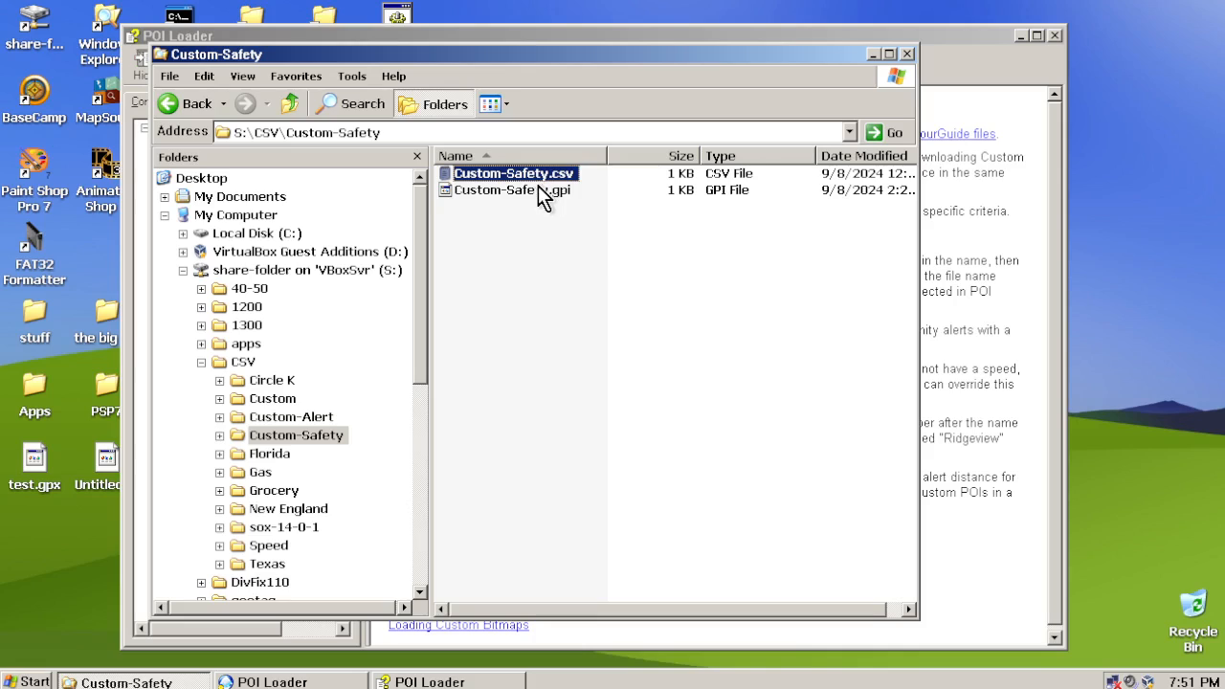
{"action": "left_click", "coordinate": [538, 190], "text": "ctrl"}
{"action": "key", "text": "Delete"}
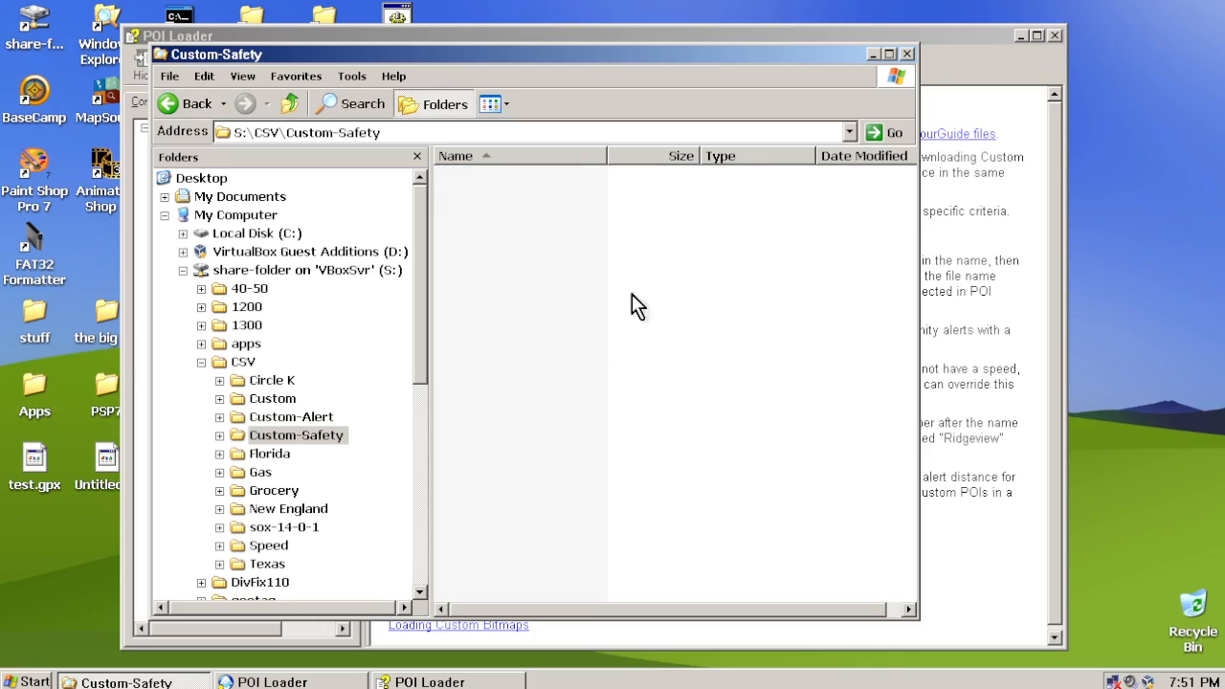
Create a new text document in the Custom-Safety folder and name it Custom-Safety.csv, accepting the extension change
{"action": "right_click", "coordinate": [508, 201]}
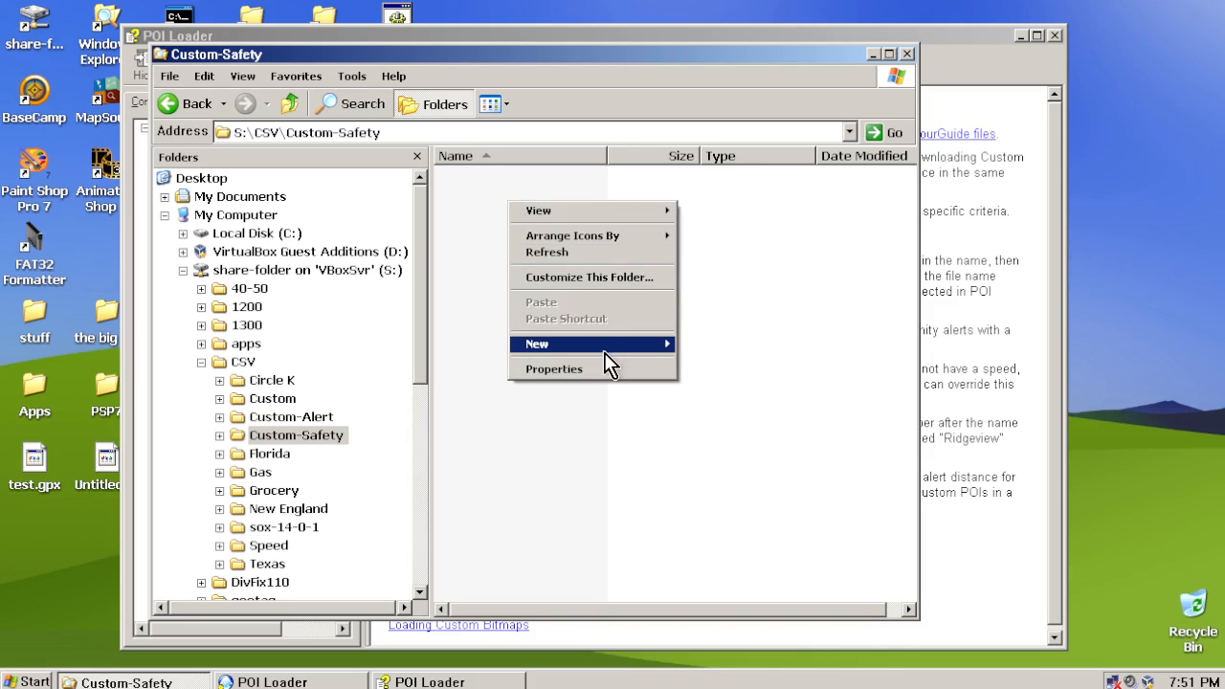
{"action": "mouse_move", "coordinate": [604, 351]}
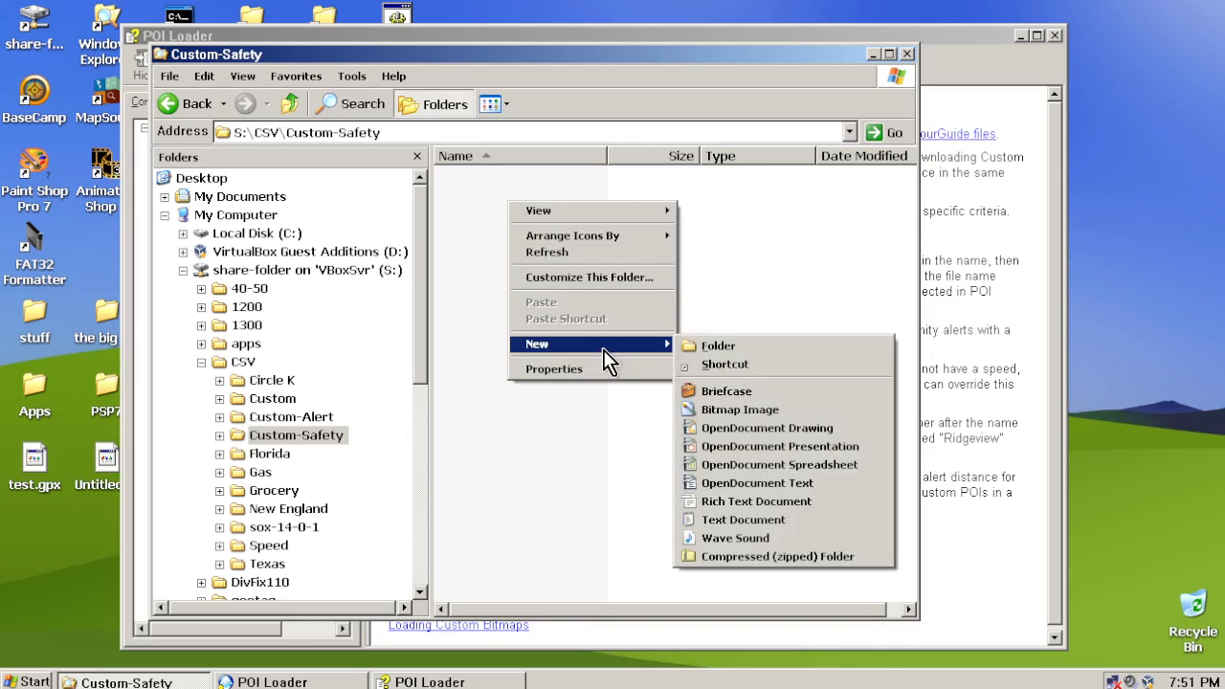
{"action": "left_click", "coordinate": [754, 526]}
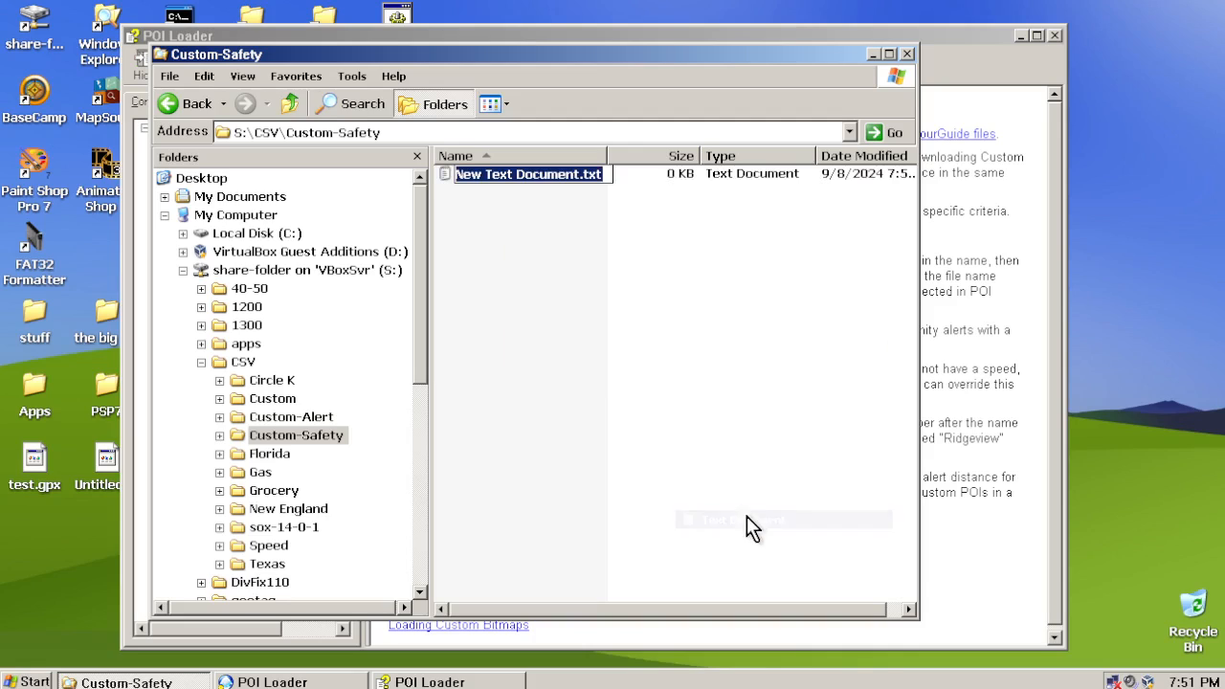
{"action": "type", "text": "C"}
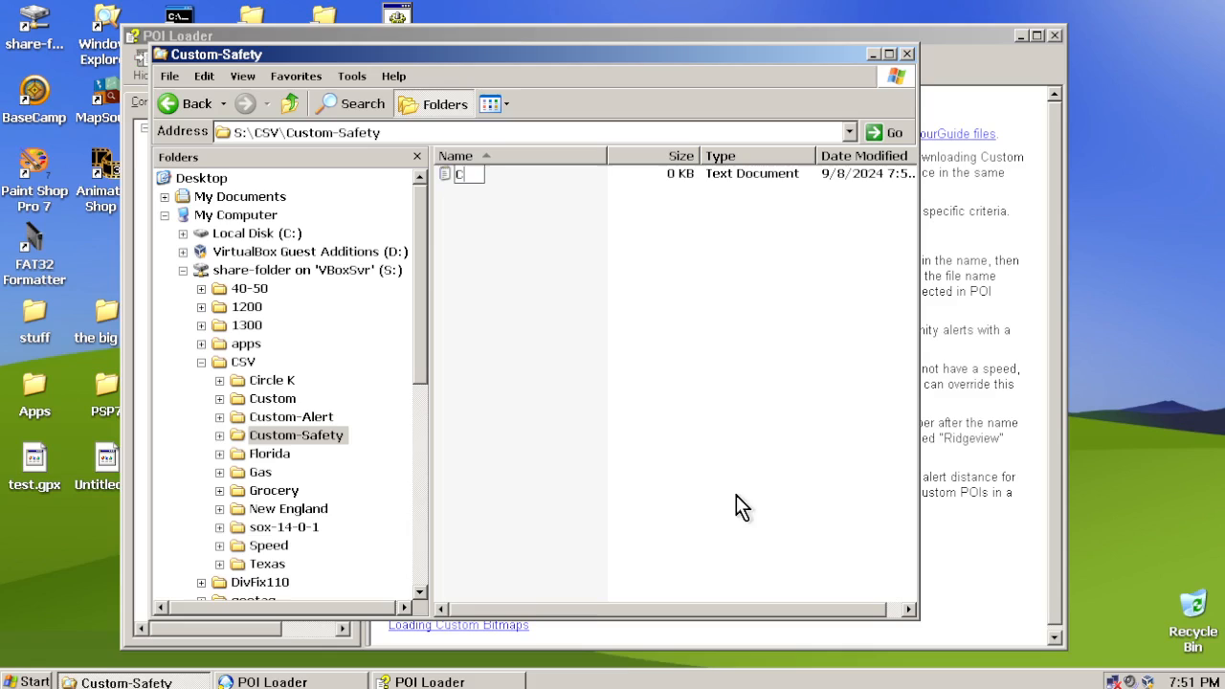
{"action": "type", "text": "ustom-Safety.csv"}
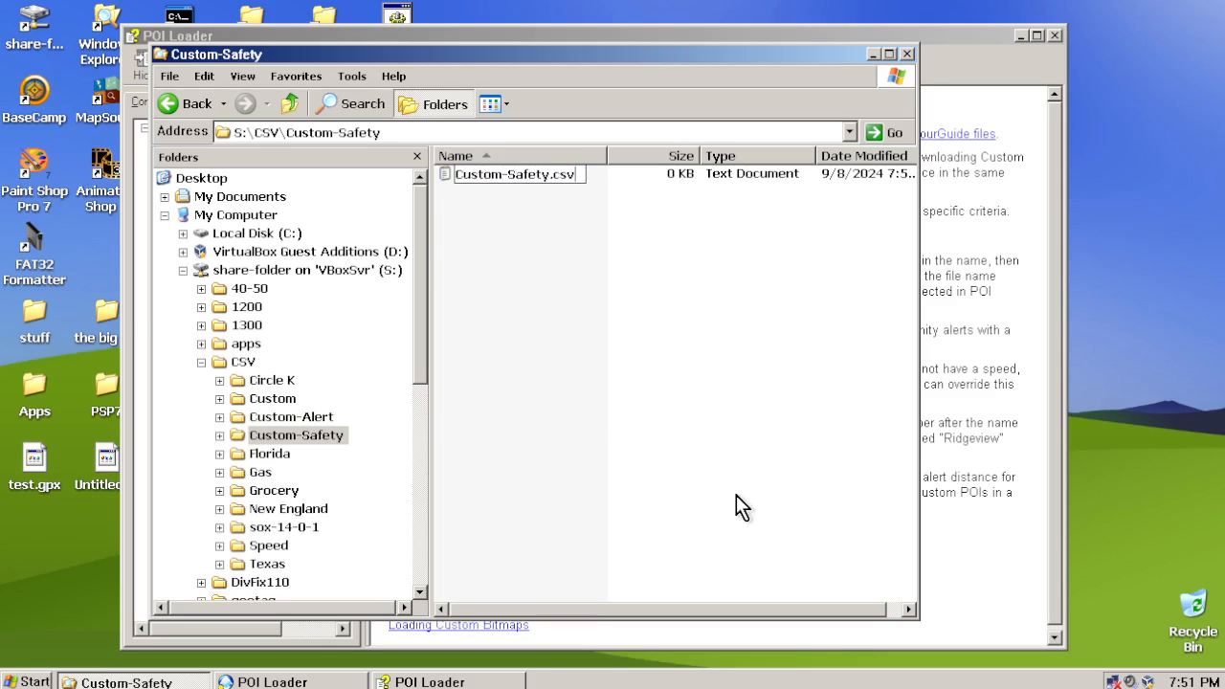
{"action": "key", "text": "Return"}
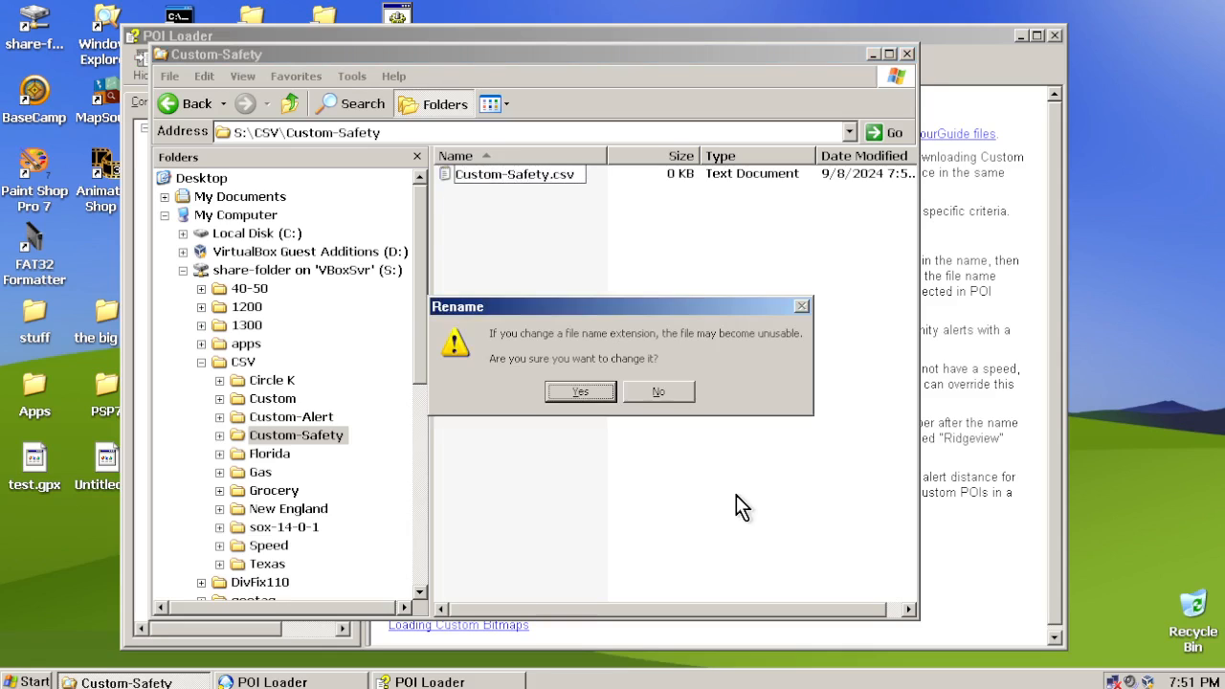
{"action": "left_click", "coordinate": [581, 393]}
Open Custom-Safety.csv for editing in Notepad++ and enlarge the text display
{"action": "right_click", "coordinate": [501, 176]}
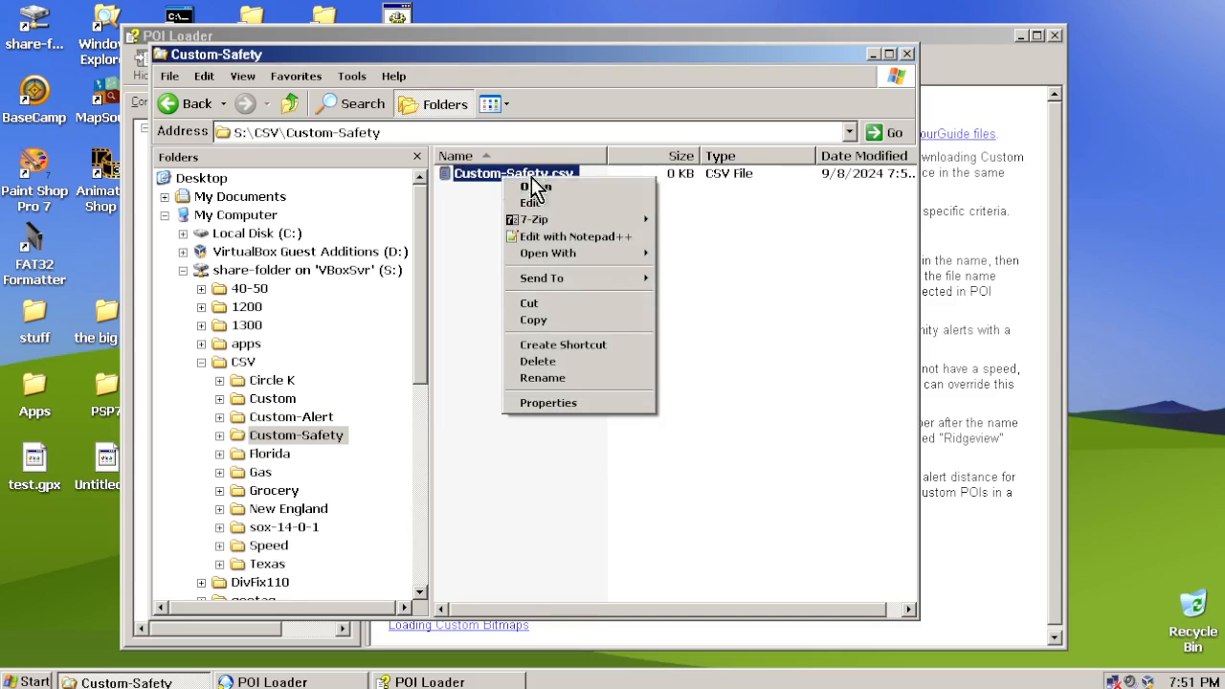
{"action": "left_click", "coordinate": [578, 238]}
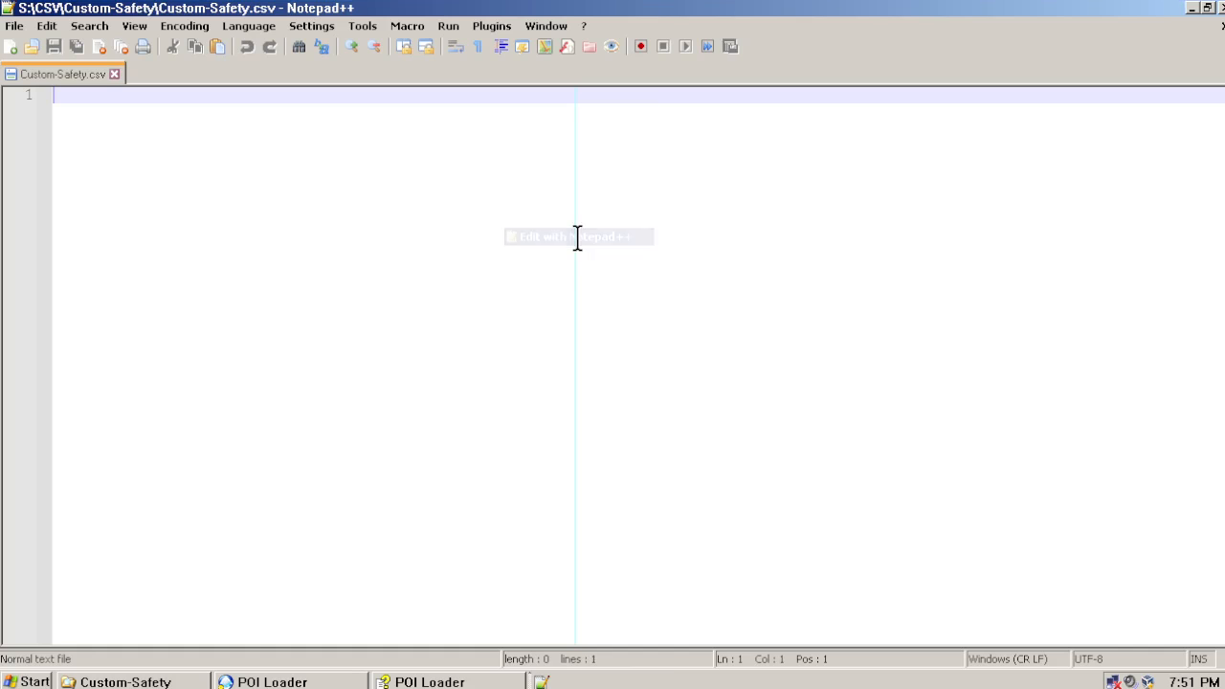
{"action": "scroll", "coordinate": [407, 231], "scroll_direction": "up", "scroll_amount": 3}
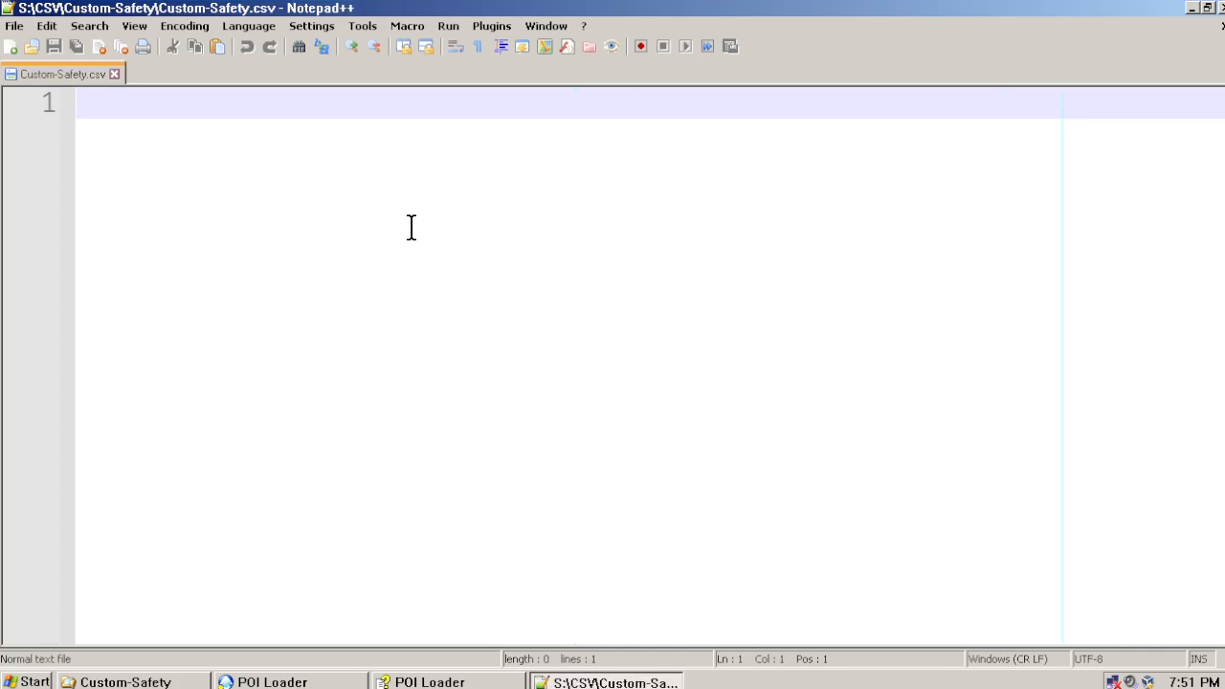
In the POI Loader help, review the Creating .CSV Files topic, examining the alert-speed example and the optional comment field
{"action": "left_click", "coordinate": [463, 683]}
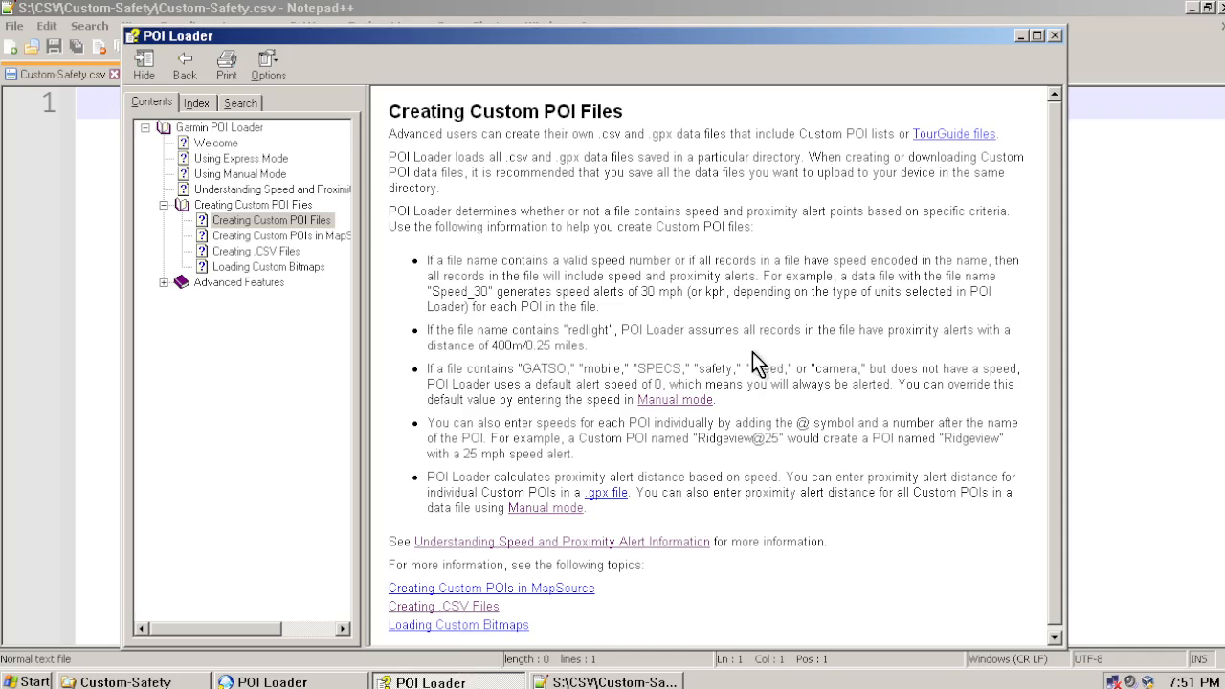
{"action": "left_click", "coordinate": [253, 250]}
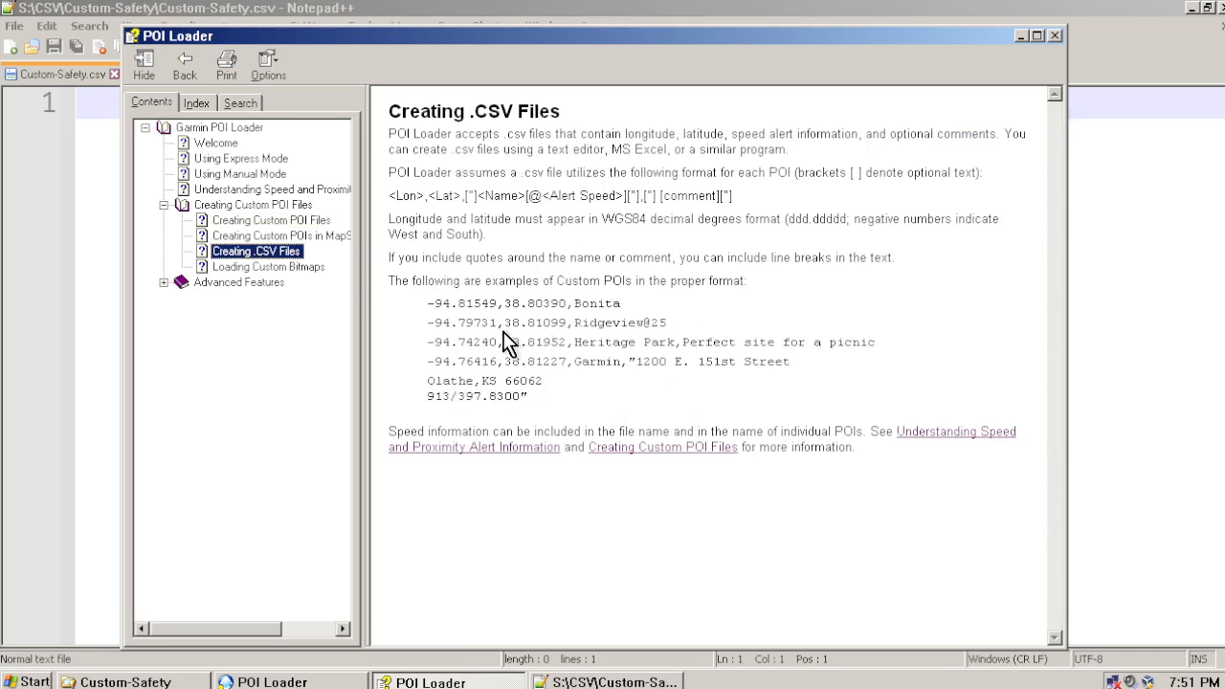
{"action": "left_click_drag", "start_coordinate": [429, 322], "coordinate": [659, 313]}
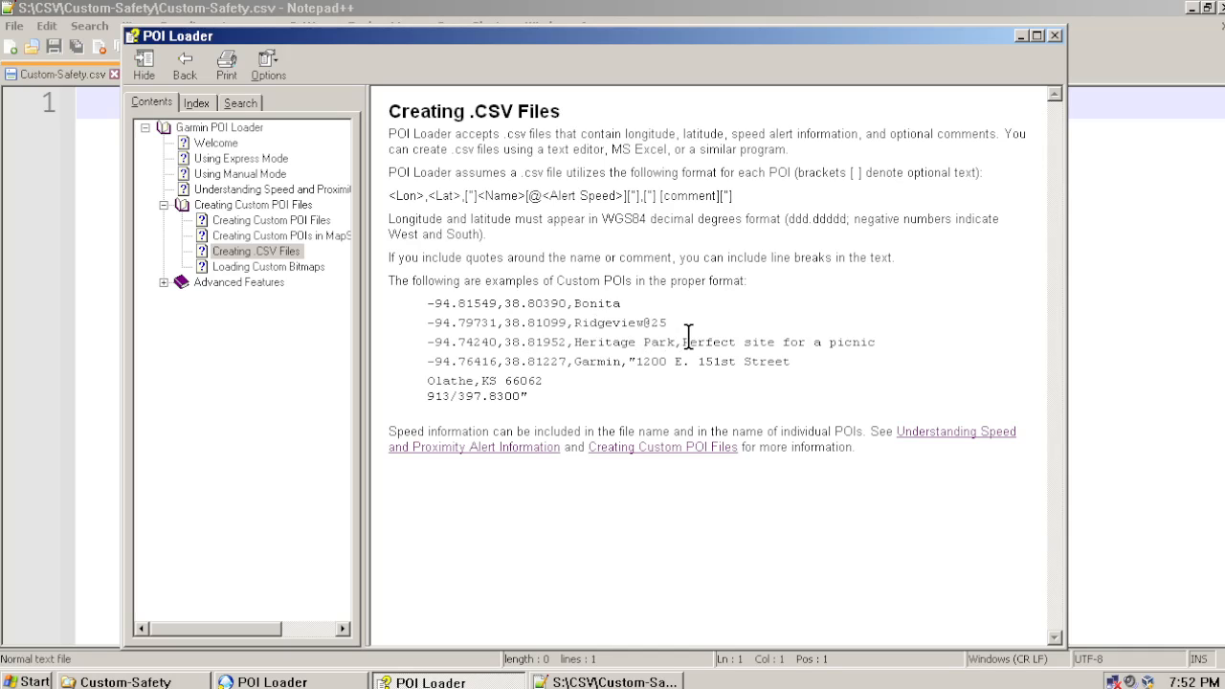
{"action": "left_click_drag", "start_coordinate": [682, 342], "coordinate": [845, 342]}
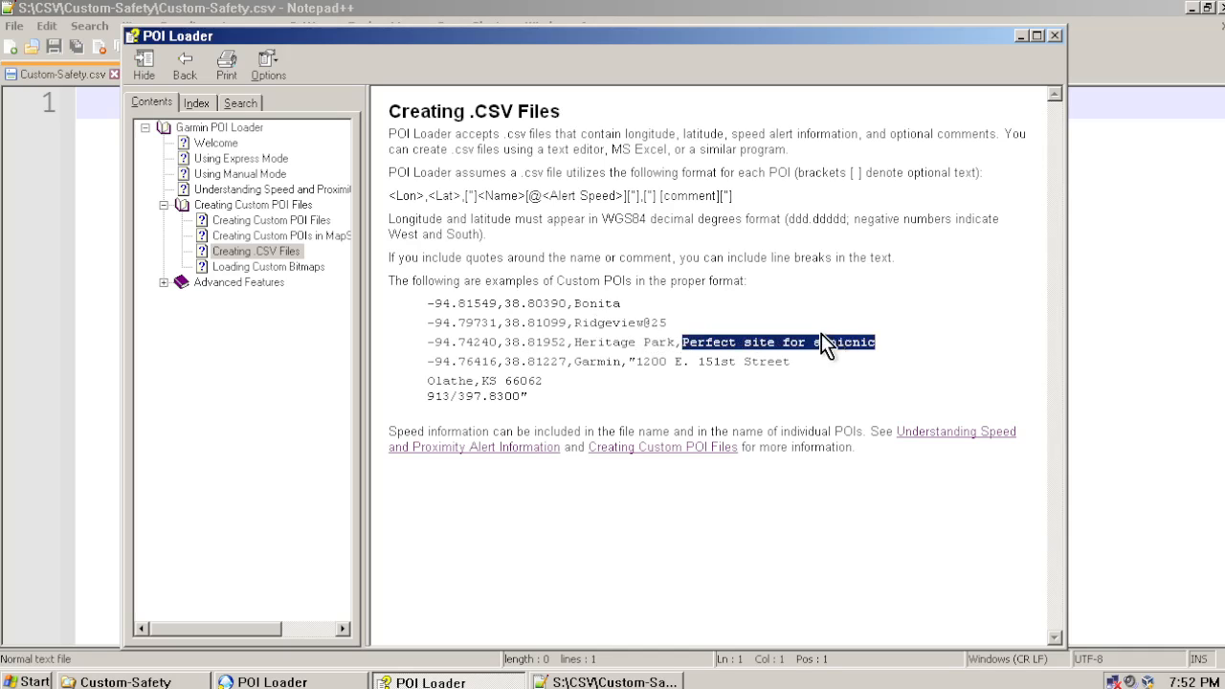
{"action": "left_click", "coordinate": [814, 333]}
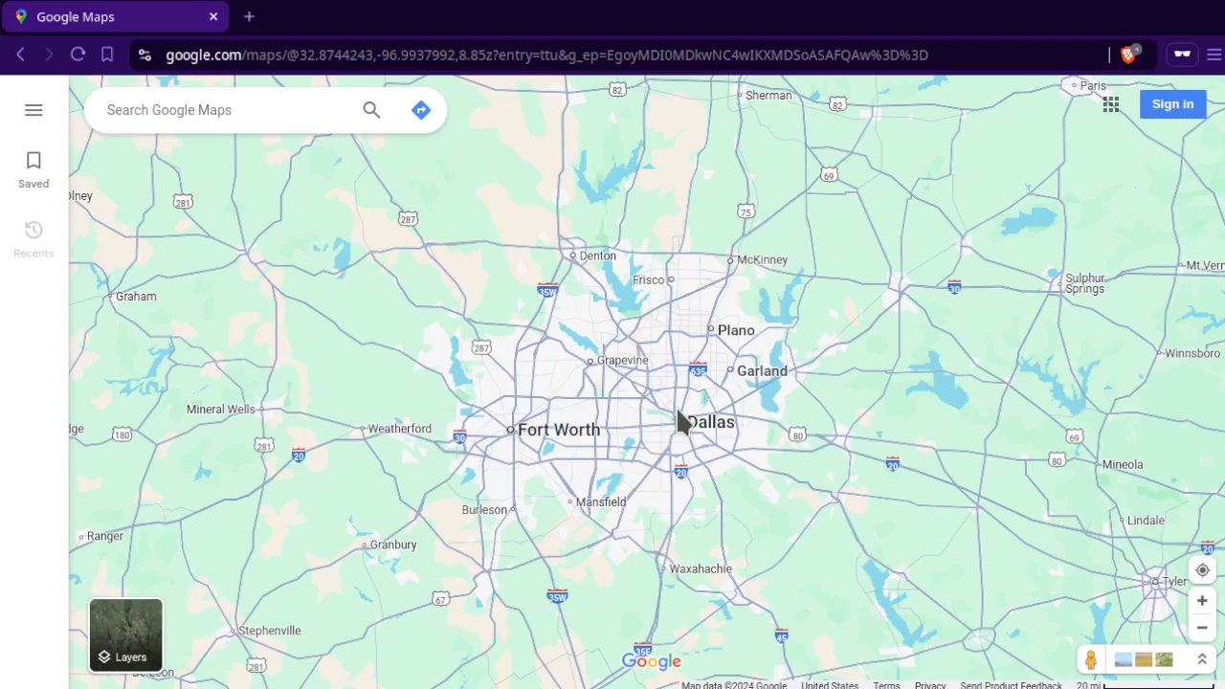
In Google Maps, search for "school" around Dallas and zoom in on Reinhardt Elementary School
{"action": "scroll", "coordinate": [686, 415], "scroll_direction": "up", "scroll_amount": 3}
{"action": "scroll", "coordinate": [687, 419], "scroll_direction": "up", "scroll_amount": 5}
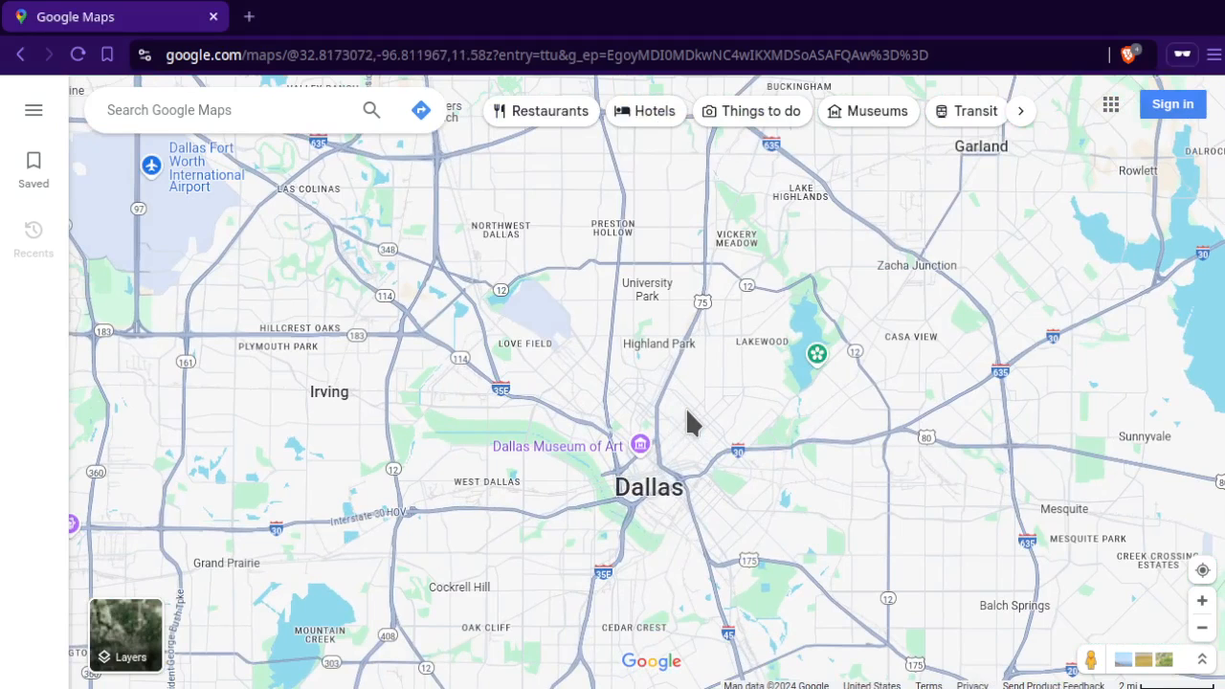
{"action": "left_click", "coordinate": [260, 109]}
{"action": "type", "text": "s"}
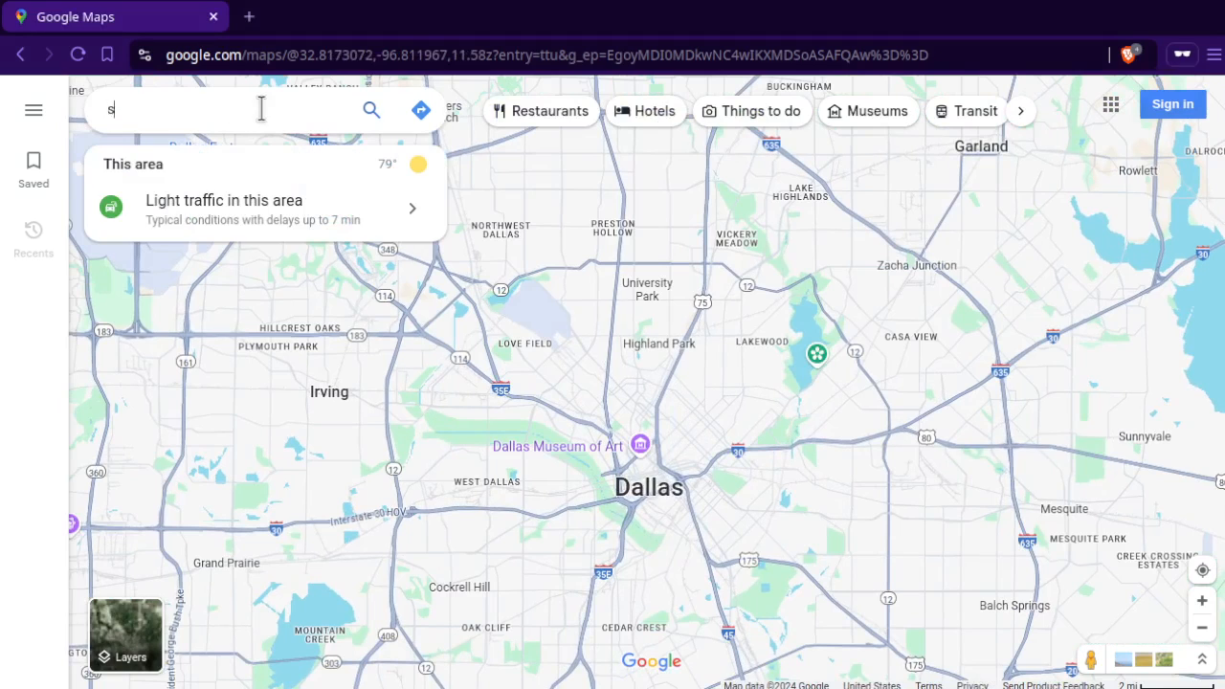
{"action": "type", "text": "chool"}
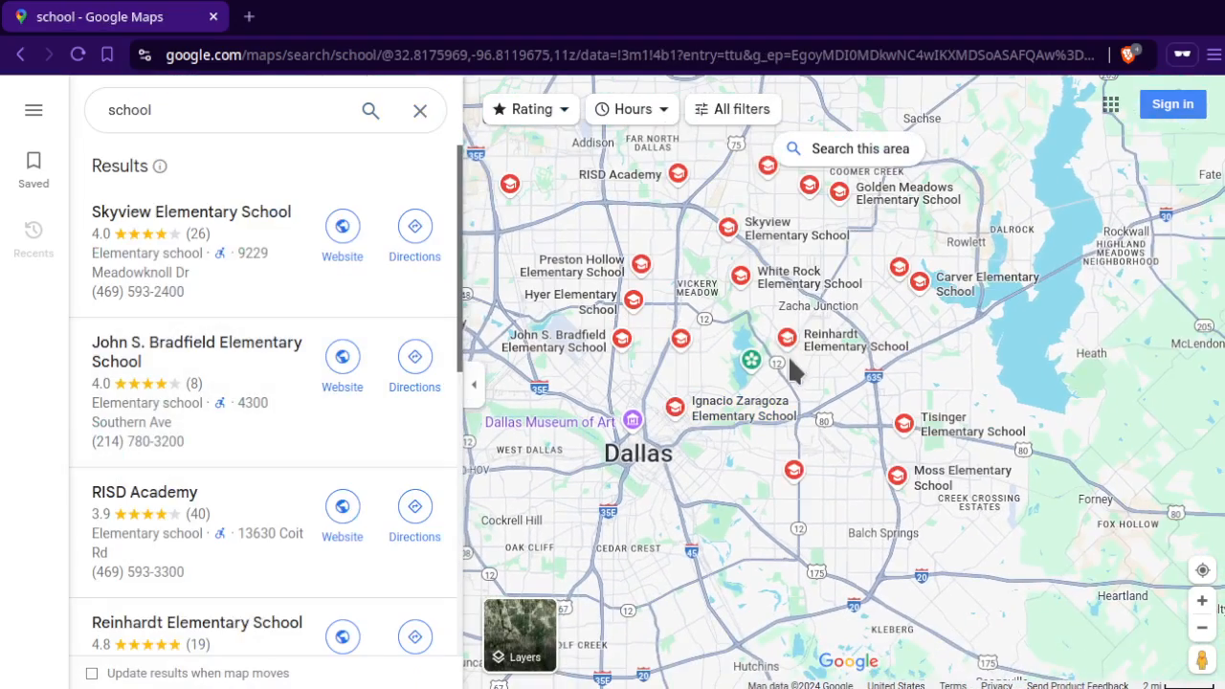
{"action": "scroll", "coordinate": [793, 369], "scroll_direction": "up", "scroll_amount": 5}
{"action": "scroll", "coordinate": [664, 431], "scroll_direction": "up", "scroll_amount": 5}
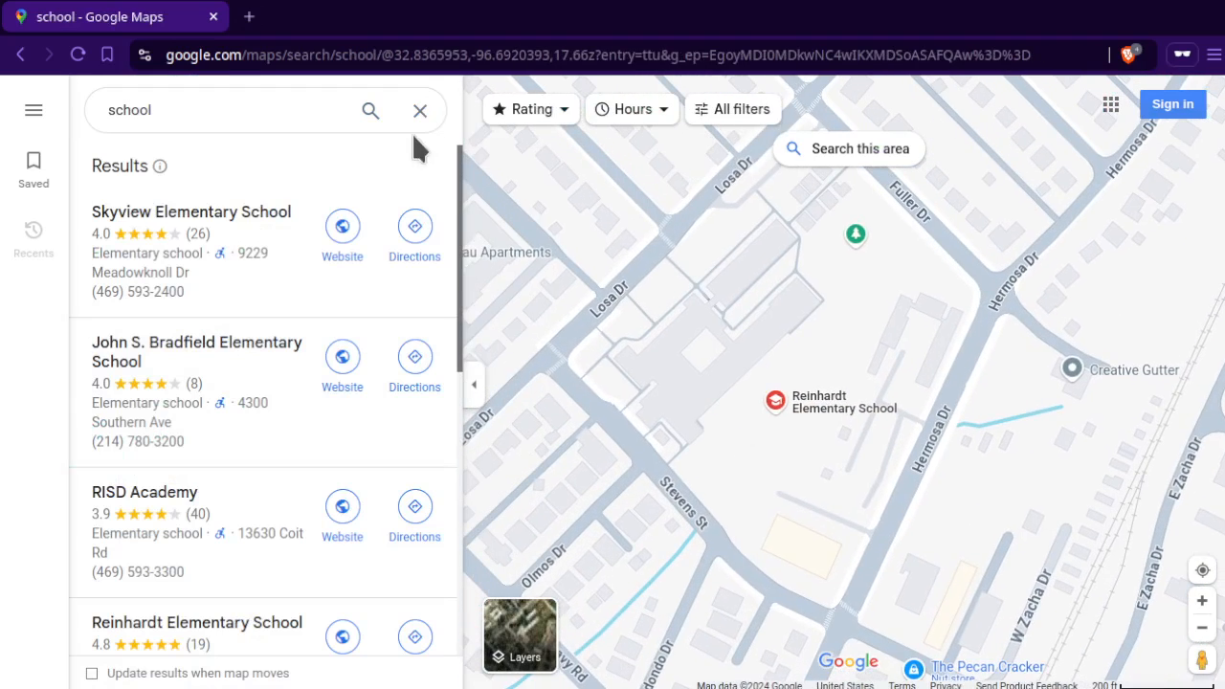
Clear the school search and show Reinhardt Elementary School up close in satellite imagery
{"action": "left_click", "coordinate": [423, 106]}
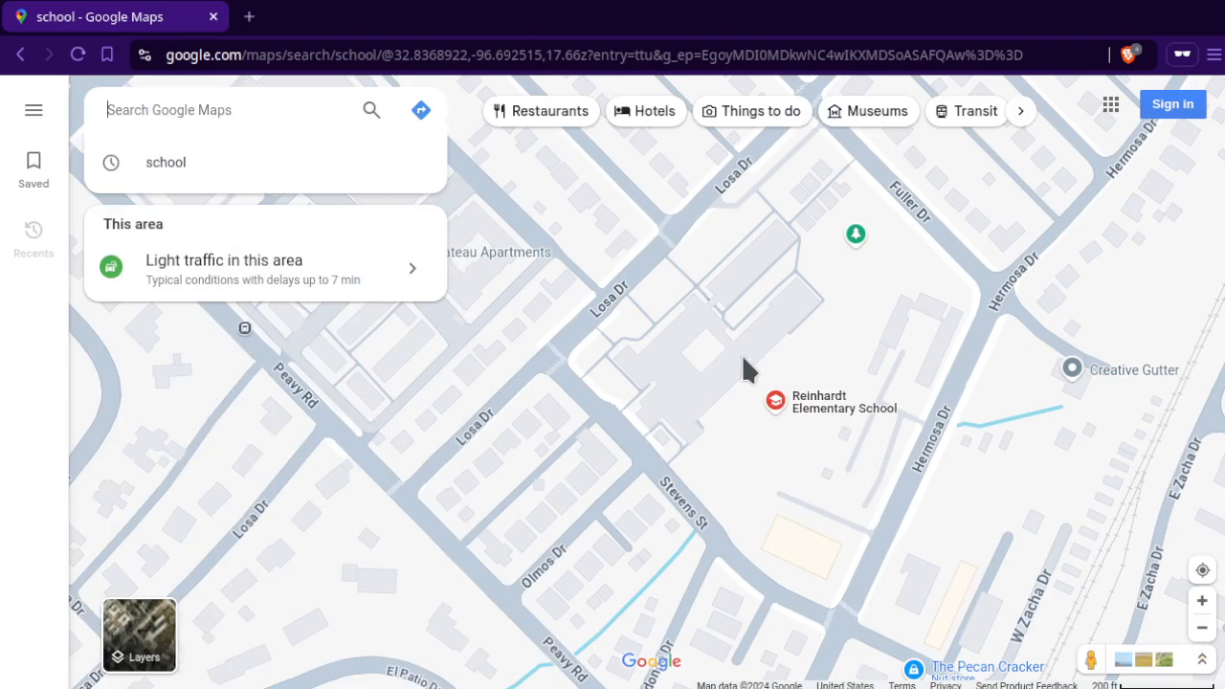
{"action": "left_click", "coordinate": [126, 631]}
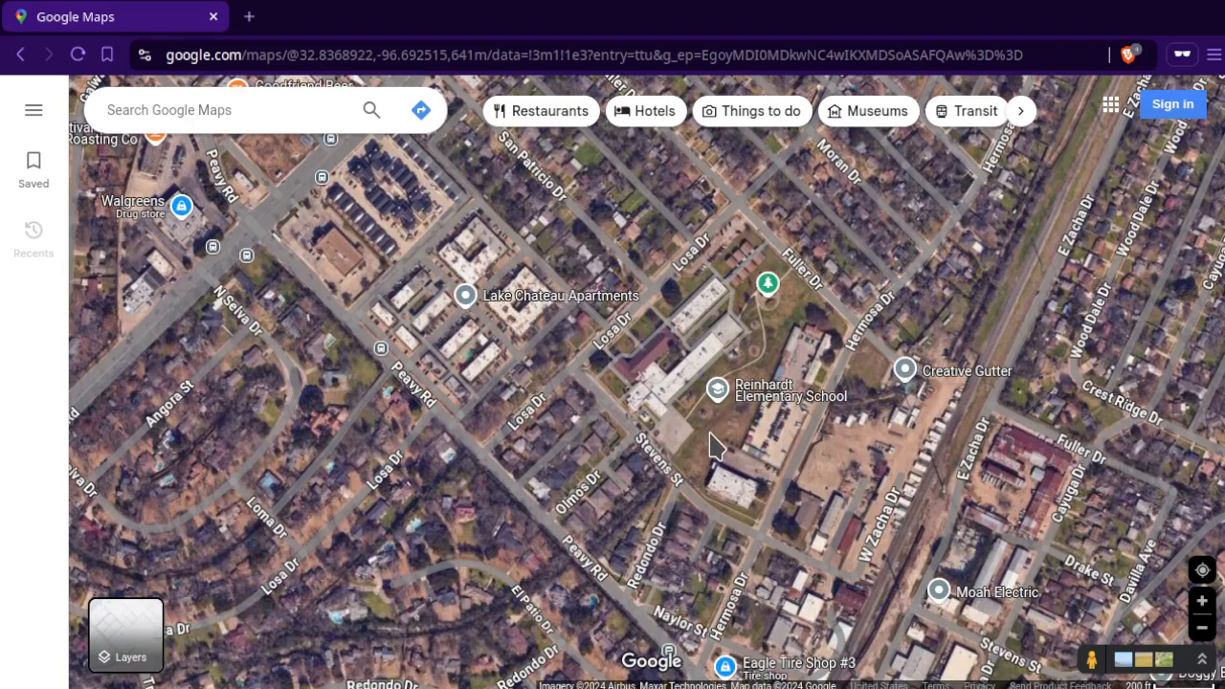
{"action": "scroll", "coordinate": [714, 446], "scroll_direction": "up", "scroll_amount": 3}
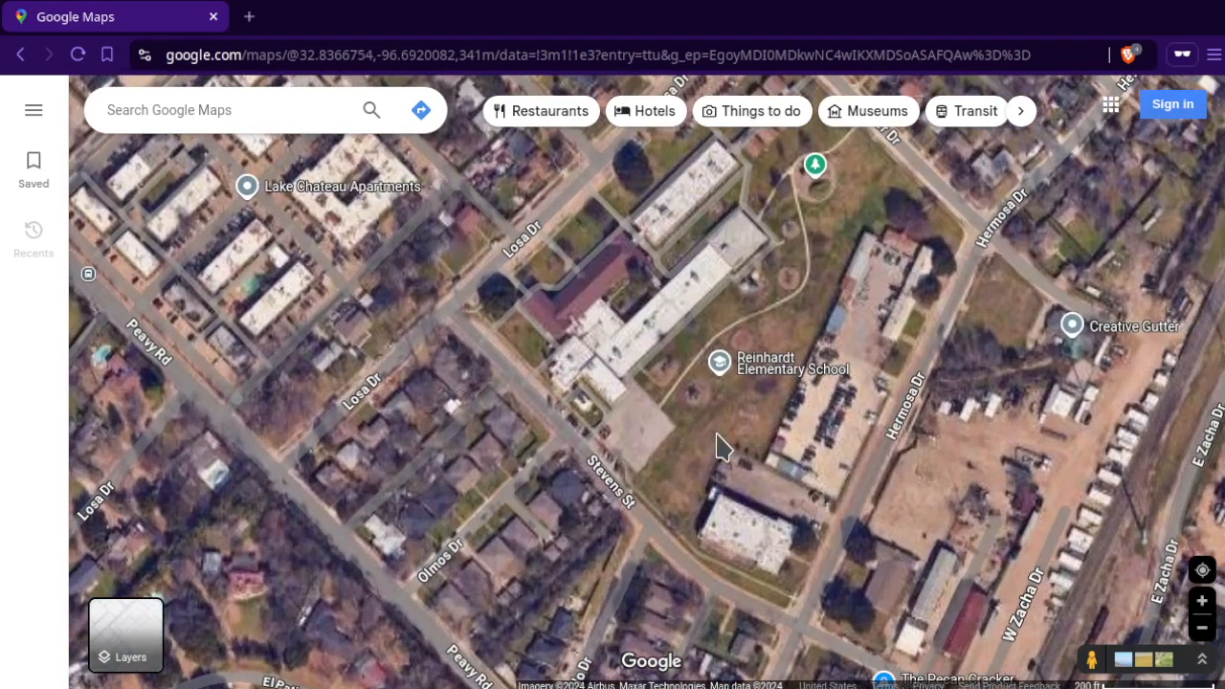
{"action": "scroll", "coordinate": [664, 386], "scroll_direction": "up", "scroll_amount": 3}
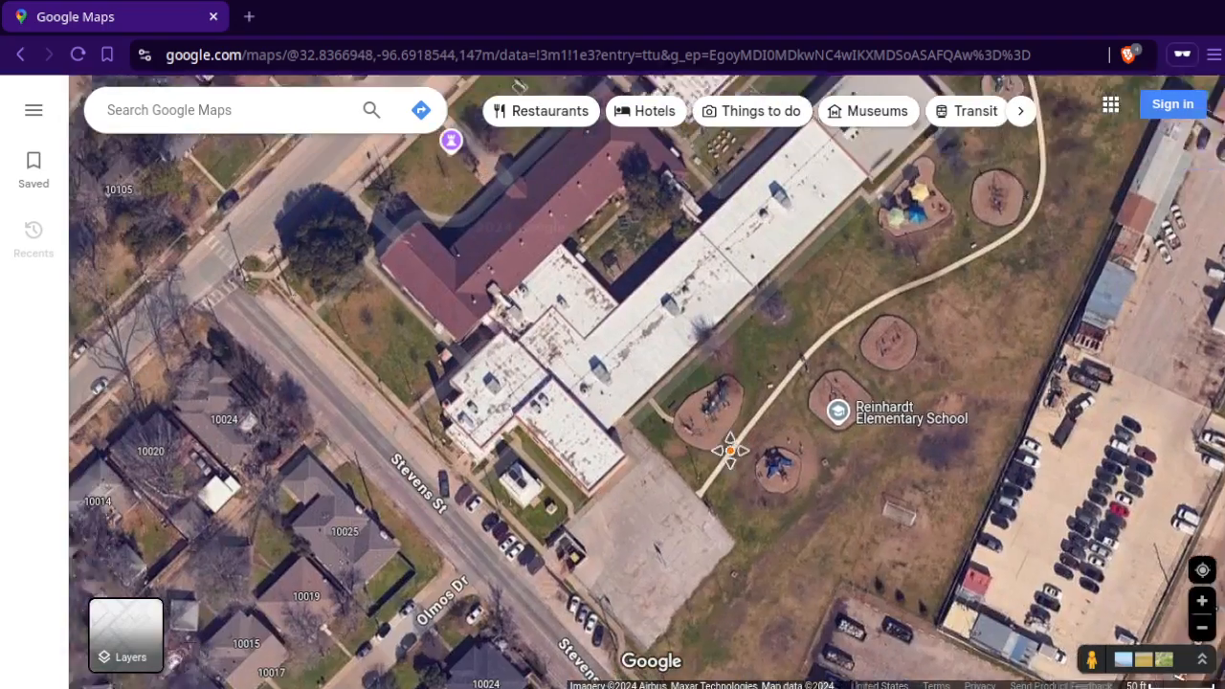
Copy the coordinates of a point along Losa Dr in front of Reinhardt Elementary School
{"action": "left_click_drag", "start_coordinate": [730, 450], "coordinate": [791, 580]}
{"action": "left_click_drag", "start_coordinate": [649, 333], "coordinate": [681, 448]}
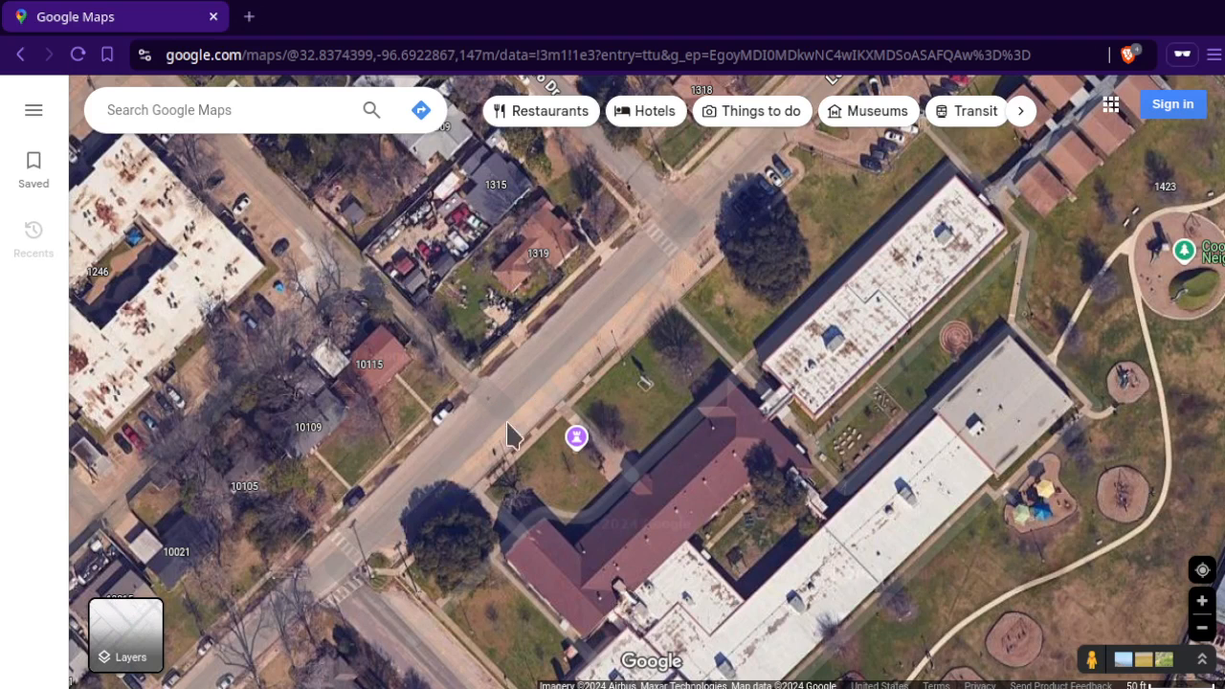
{"action": "left_click_drag", "start_coordinate": [507, 435], "coordinate": [541, 341]}
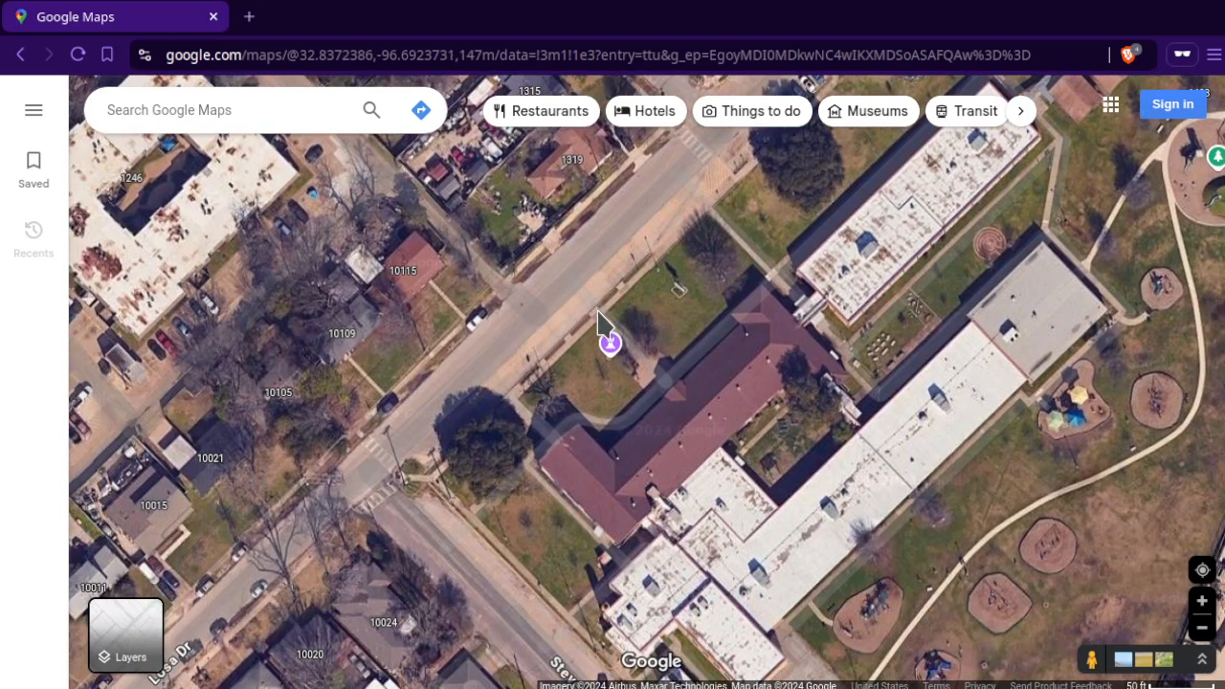
{"action": "right_click", "coordinate": [598, 323]}
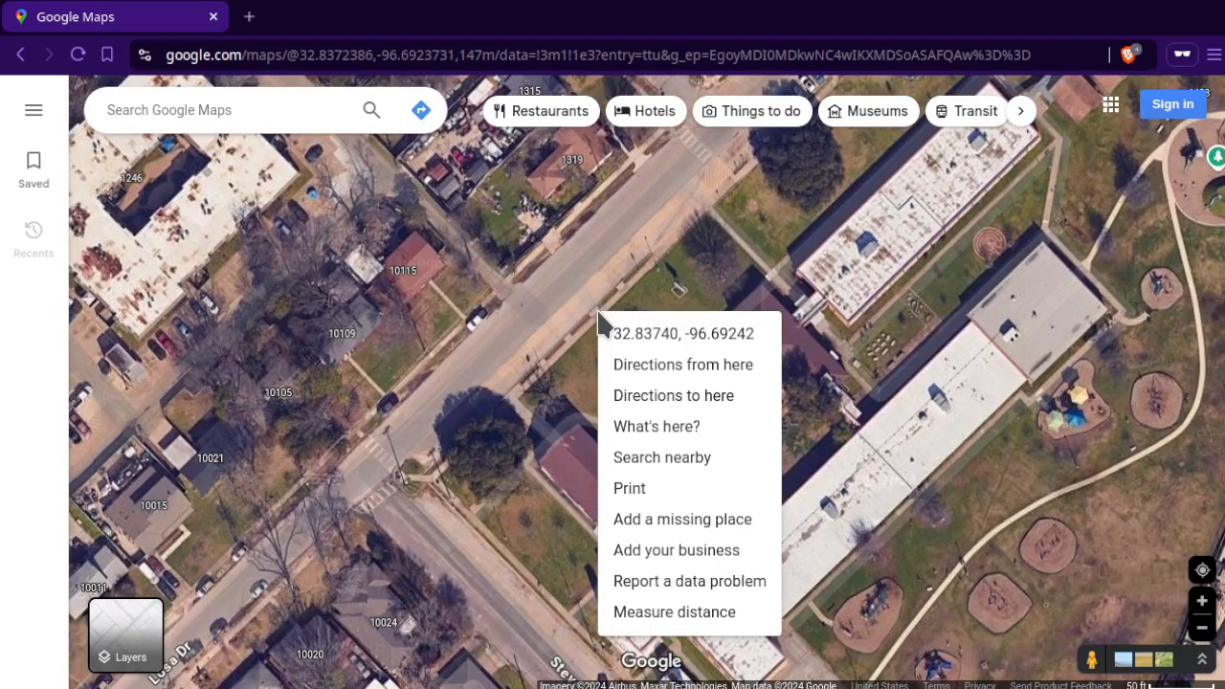
{"action": "left_click", "coordinate": [706, 345]}
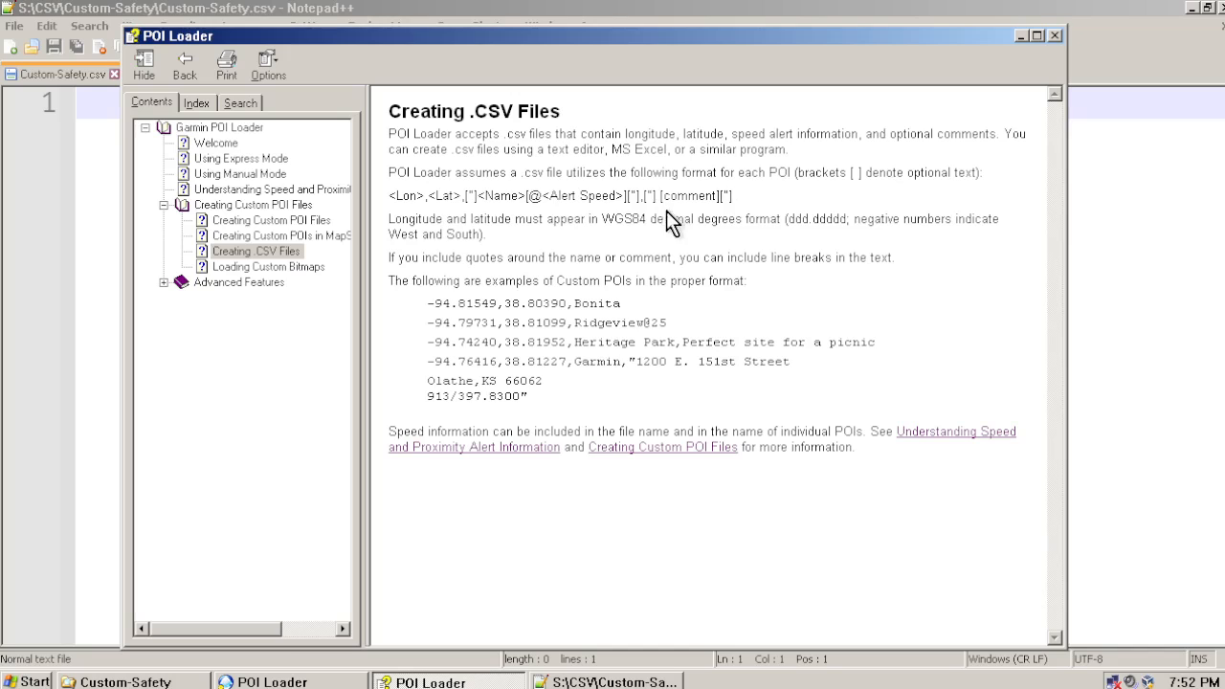
Switch to Notepad++ and paste the copied coordinates into the first line of Custom-Safety.csv
{"action": "key", "text": "alt+Tab"}
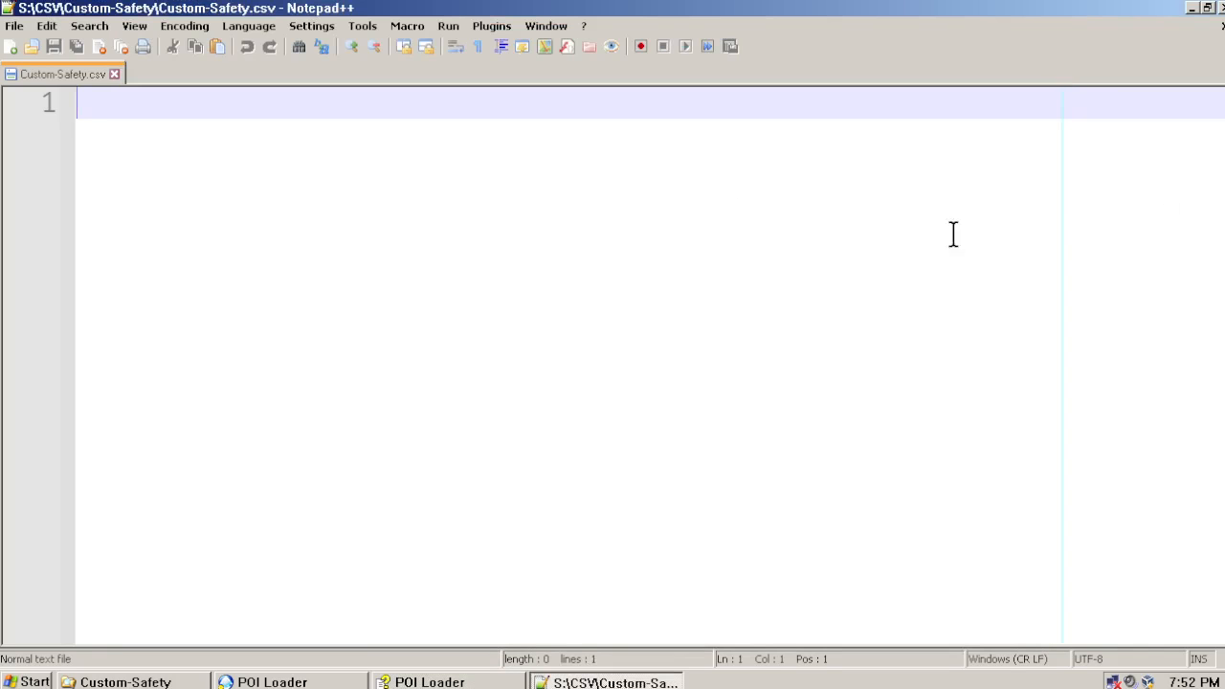
{"action": "right_click", "coordinate": [159, 142]}
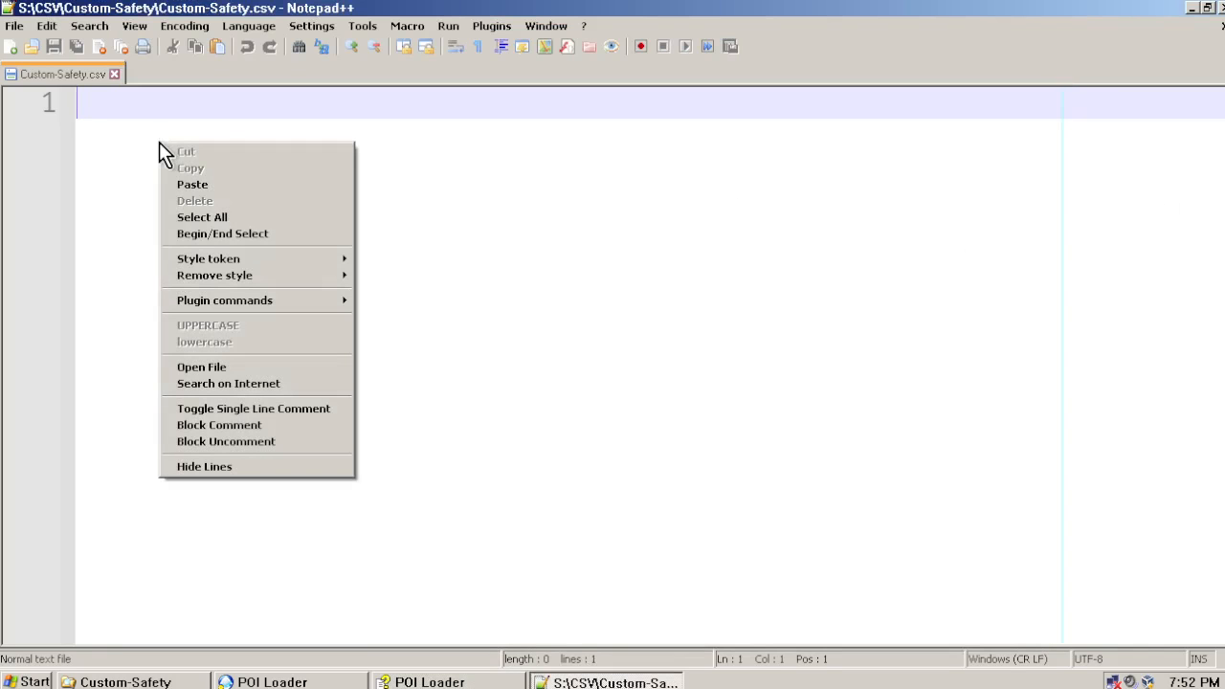
{"action": "left_click", "coordinate": [209, 183]}
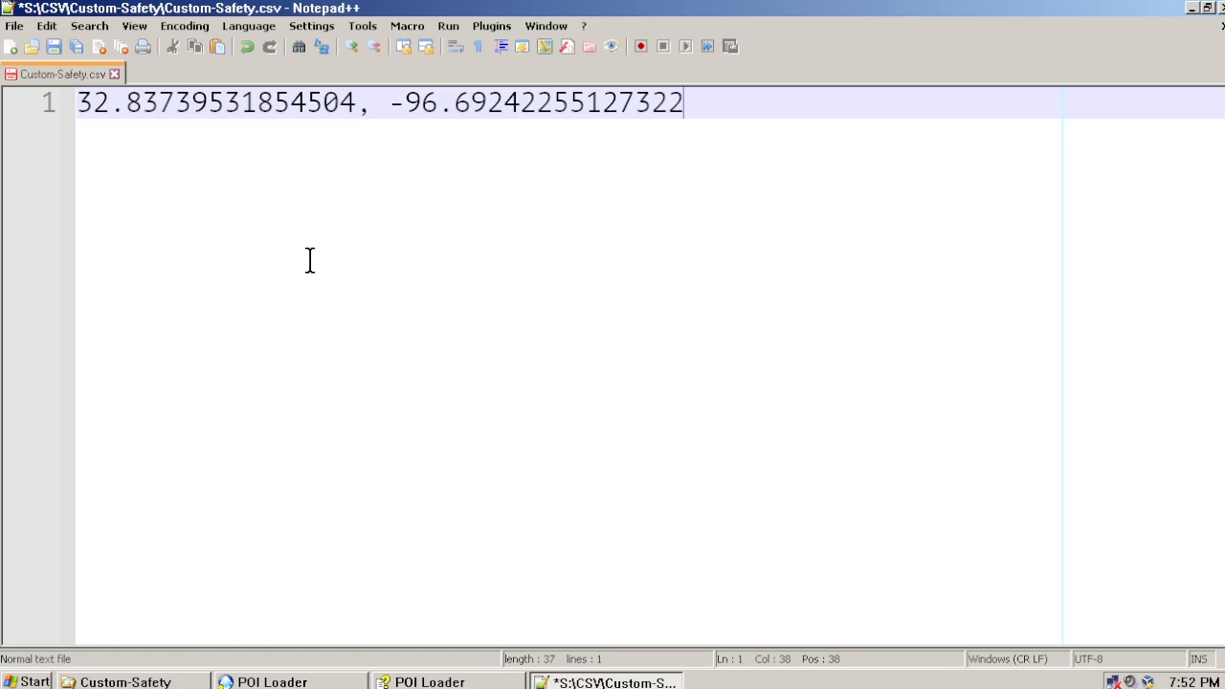
Move the longitude -96.69242255127322 ahead of the latitude 32.83739531854504, separated by a comma with no space, and remove the trailing comma
{"action": "key", "text": "shift+Left"}
{"action": "key", "text": "shift+Left"}
{"action": "key", "text": "shift+Left"}
{"action": "key", "text": "shift+Left"}
{"action": "key", "text": "shift+Left"}
{"action": "key", "text": "shift+Left"}
{"action": "key", "text": "shift+Left"}
{"action": "key", "text": "shift+Left"}
{"action": "key", "text": "shift+Left"}
{"action": "key", "text": "shift+Left"}
{"action": "key", "text": "shift+Left"}
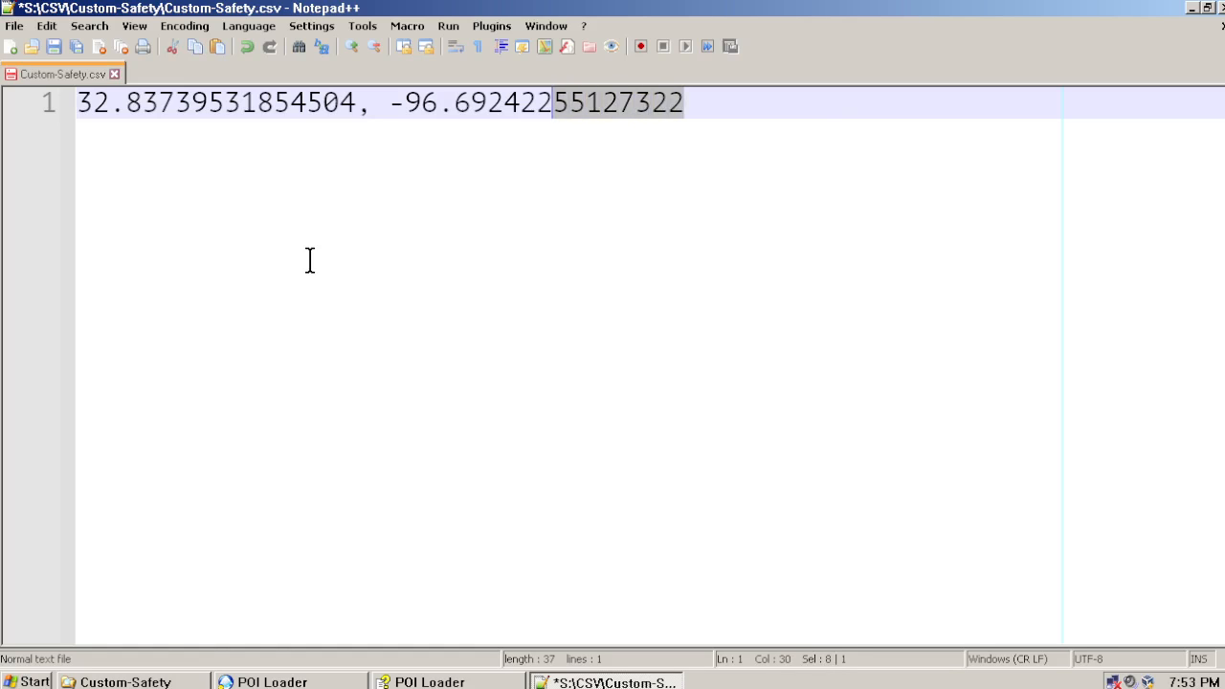
{"action": "key", "text": "shift+Left"}
{"action": "key", "text": "shift+Left"}
{"action": "key", "text": "shift+Left"}
{"action": "key", "text": "shift+Left"}
{"action": "key", "text": "shift+Left"}
{"action": "key", "text": "shift+Left"}
{"action": "key", "text": "shift+Left"}
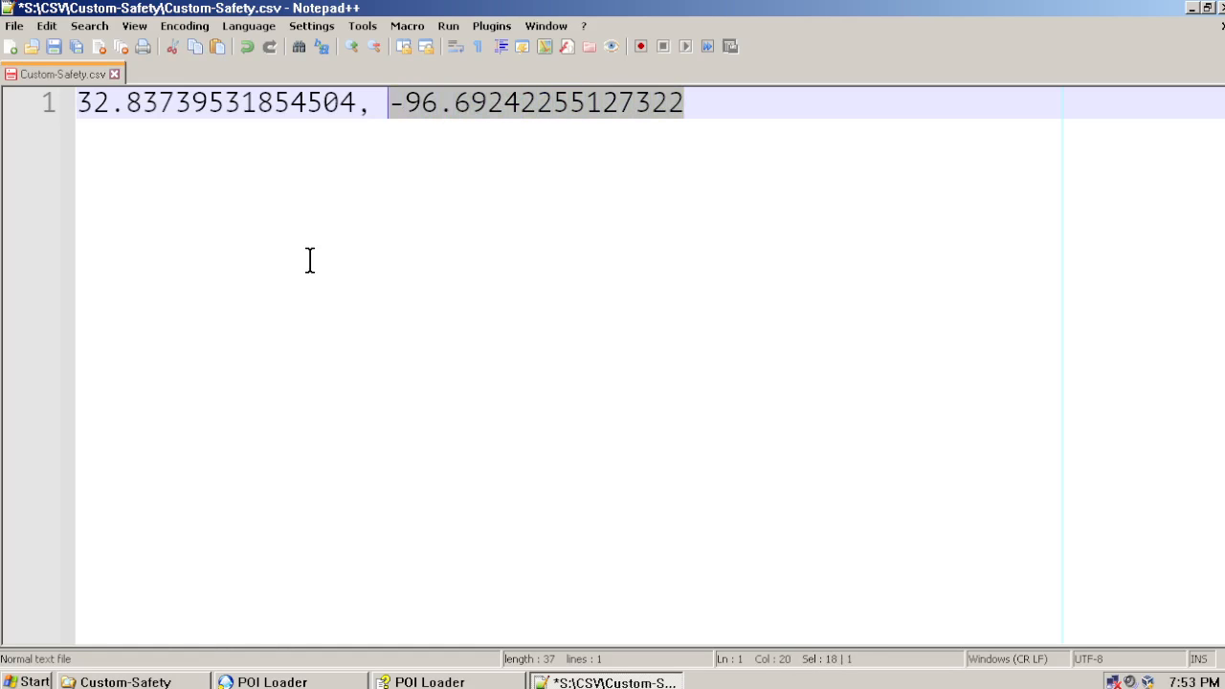
{"action": "key", "text": "ctrl+x"}
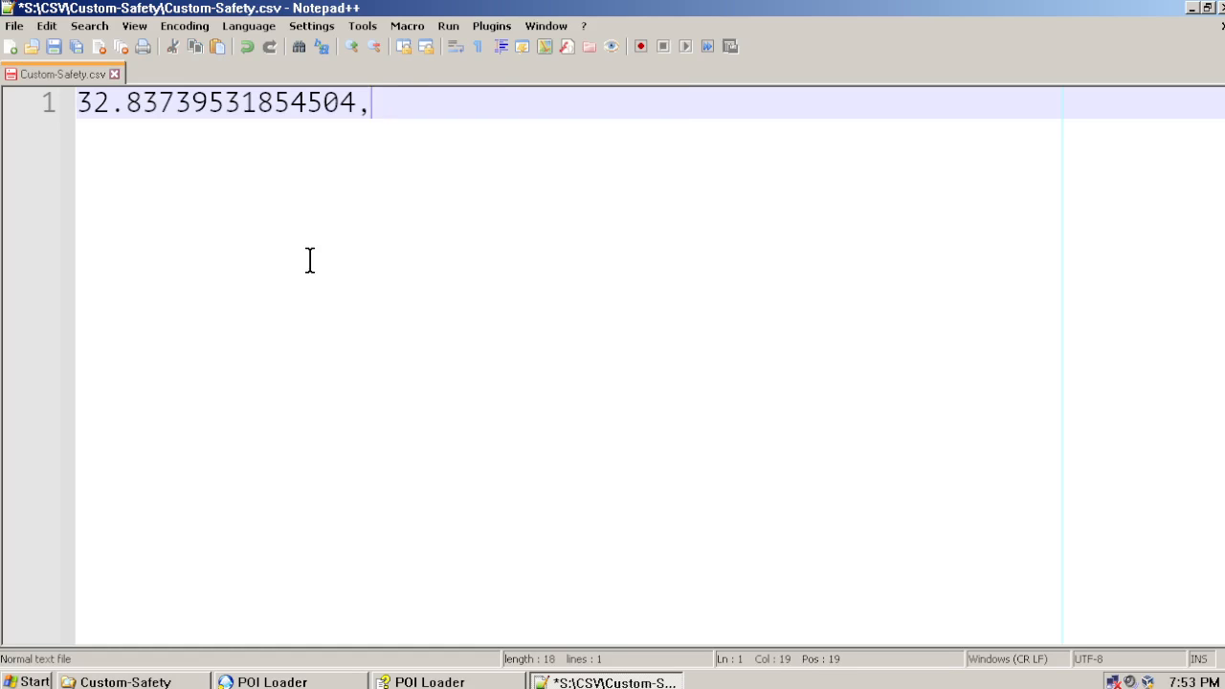
{"action": "key", "text": "Home"}
{"action": "key", "text": "ctrl+v"}
{"action": "type", "text": ","}
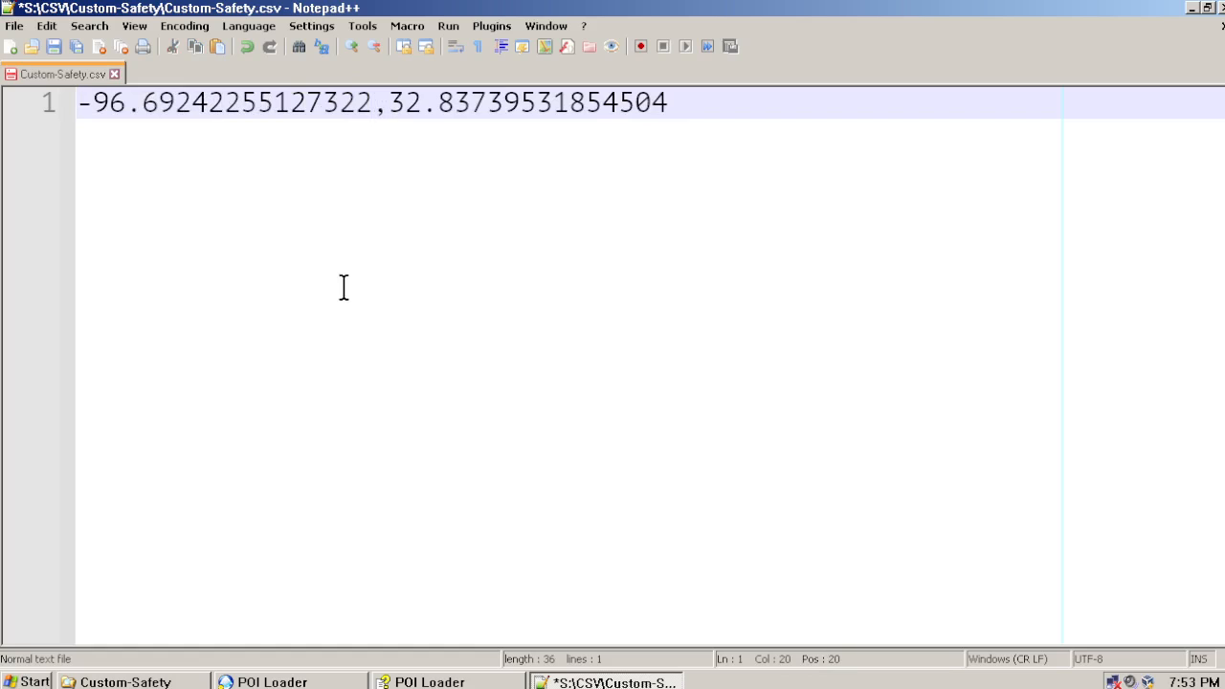
Check the longitude and latitude order, and add a comma after the latitude for the name field
{"action": "left_click_drag", "start_coordinate": [82, 112], "coordinate": [672, 103]}
{"action": "left_click", "coordinate": [393, 103]}
{"action": "left_click", "coordinate": [691, 103]}
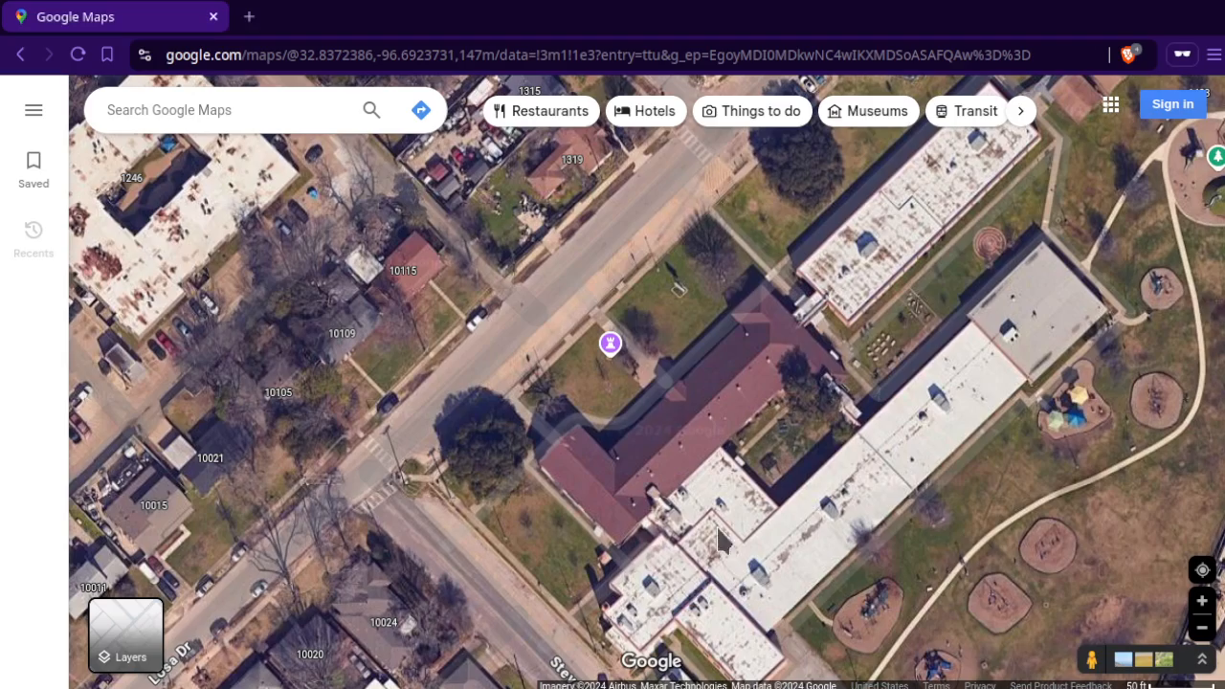
In Google Maps, open the place details of Reinhardt Elementary School and copy the school's name
{"action": "left_click_drag", "start_coordinate": [673, 410], "coordinate": [634, 319]}
{"action": "scroll", "coordinate": [634, 318], "scroll_direction": "down", "scroll_amount": 3}
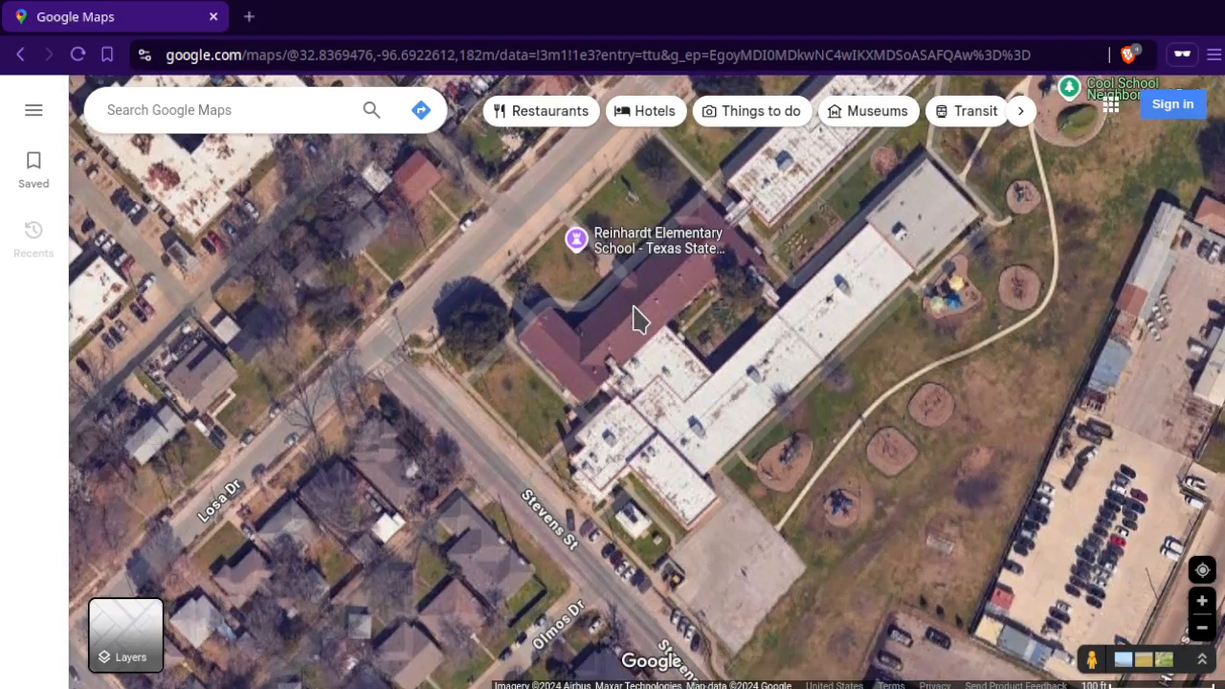
{"action": "scroll", "coordinate": [833, 356], "scroll_direction": "up", "scroll_amount": 2}
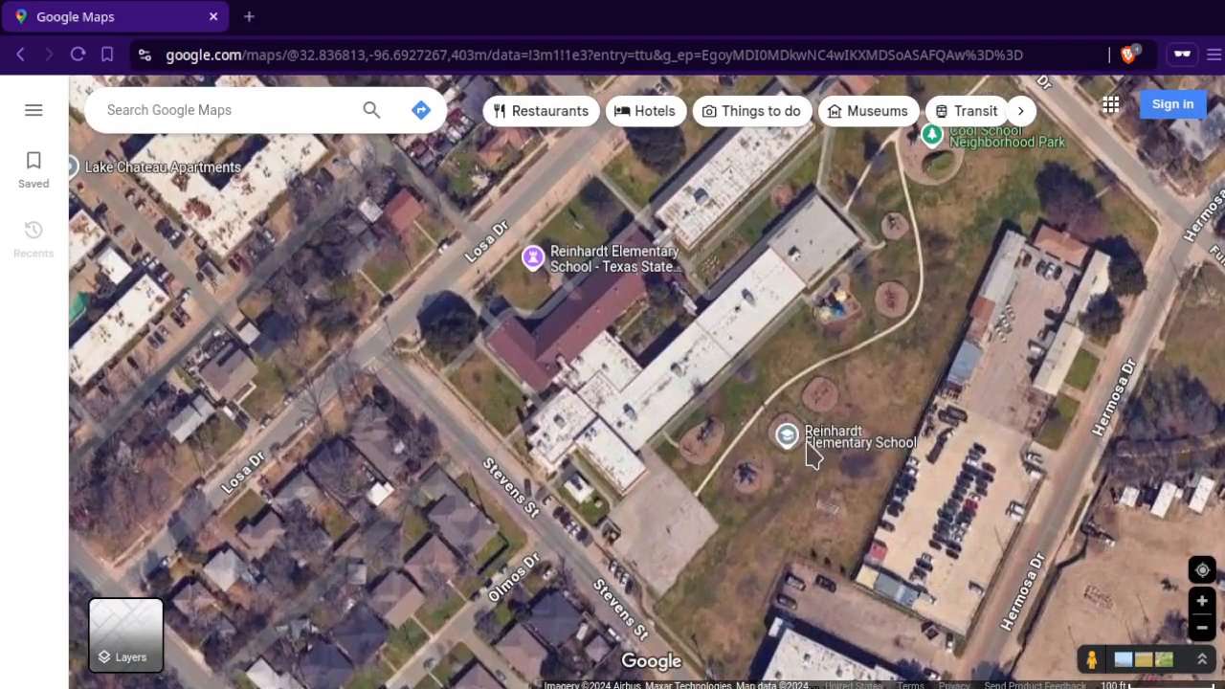
{"action": "left_click", "coordinate": [834, 452]}
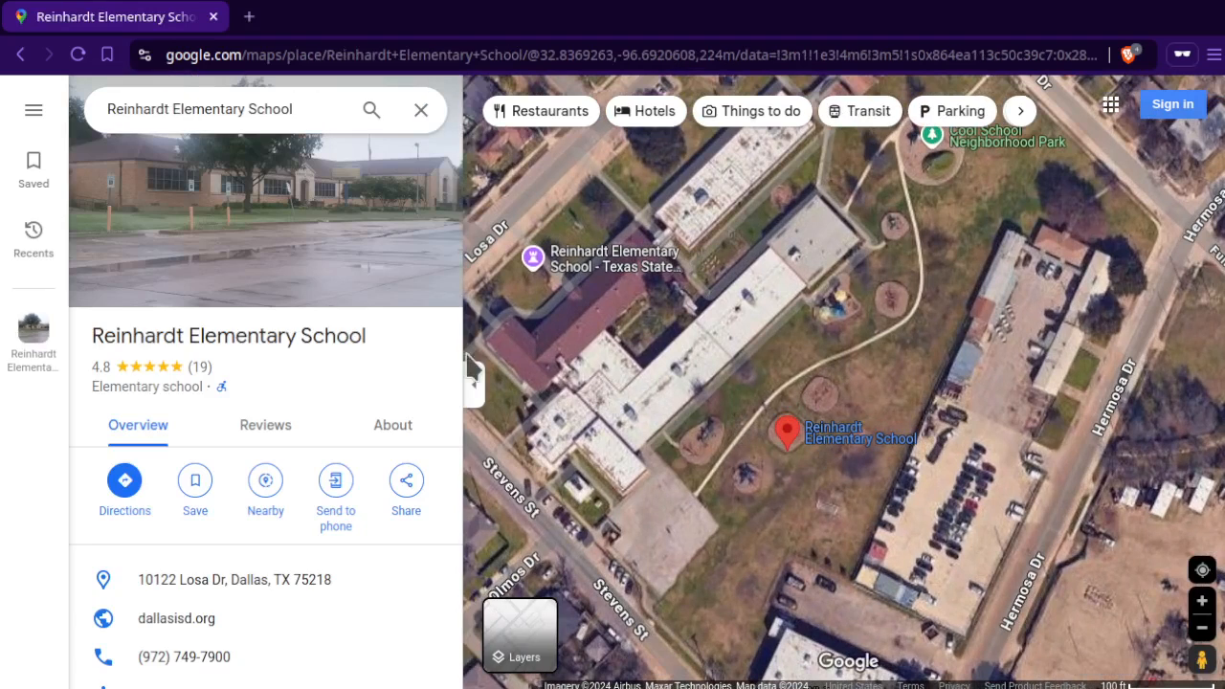
{"action": "left_click_drag", "start_coordinate": [93, 333], "coordinate": [371, 325]}
{"action": "right_click", "coordinate": [370, 325]}
{"action": "left_click", "coordinate": [402, 360]}
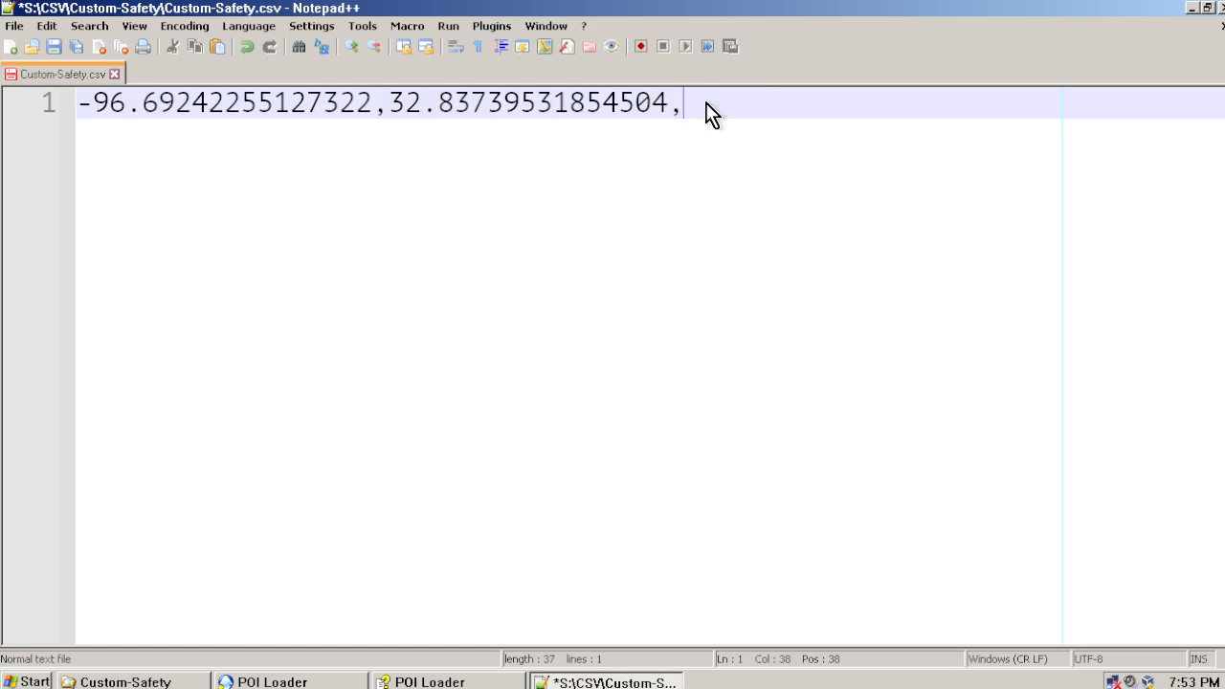
Back in Notepad++, paste "Reinhardt Elementary School" after the last comma as the POI's name
{"action": "right_click", "coordinate": [705, 107]}
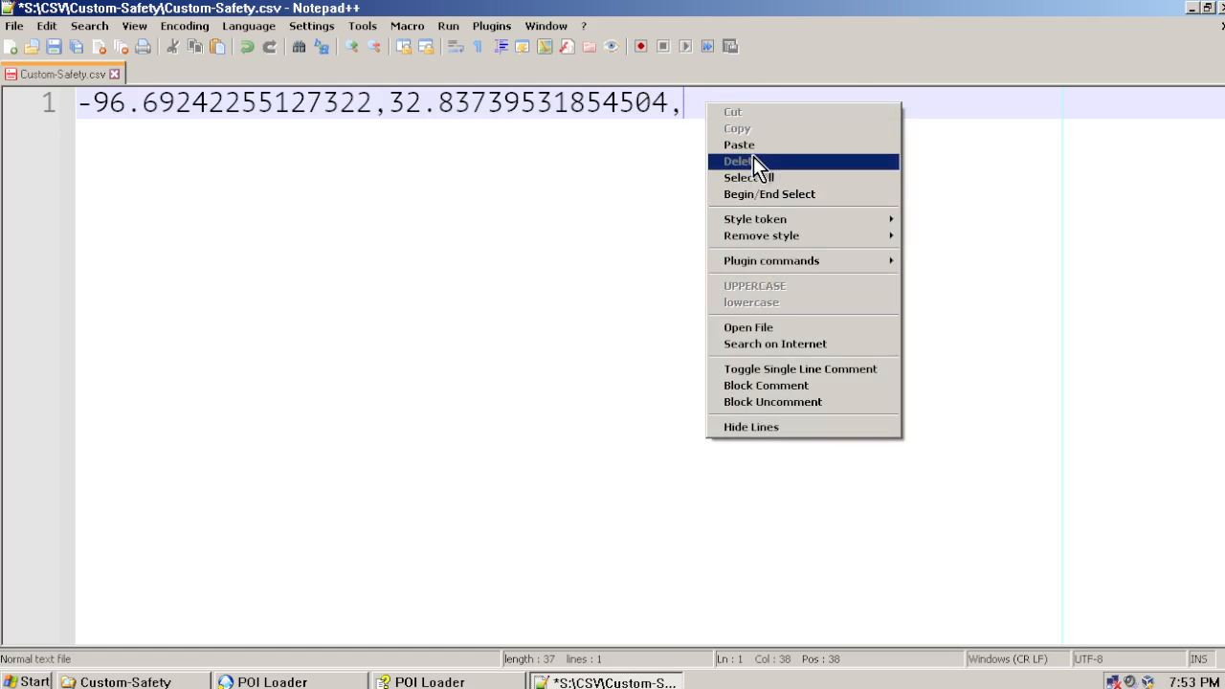
{"action": "left_click", "coordinate": [752, 144]}
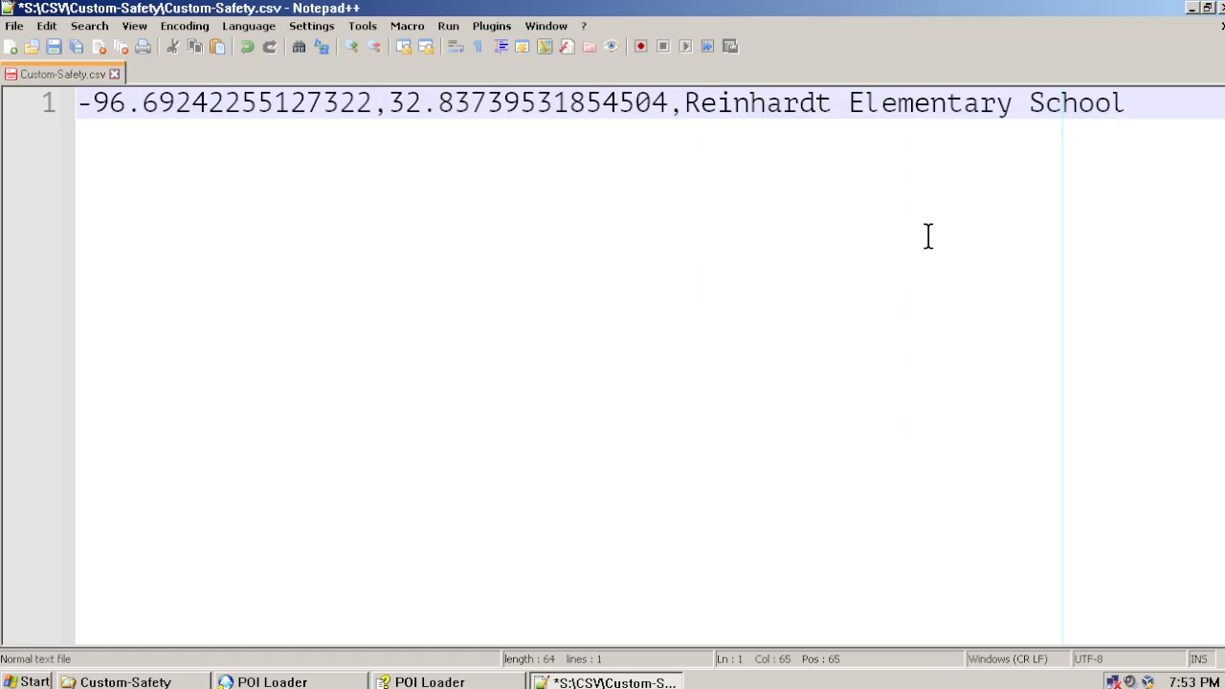
{"action": "scroll", "coordinate": [813, 238], "scroll_direction": "down", "scroll_amount": 3}
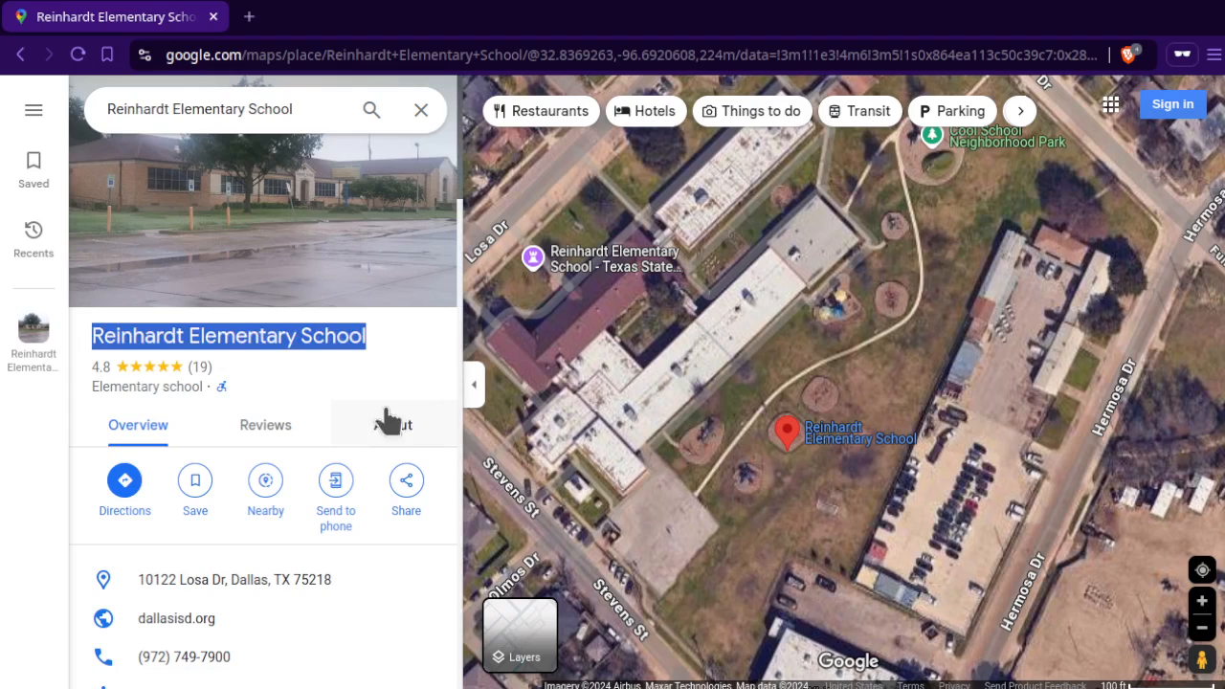
Copy the school's address from its Google Maps details and paste it after the name's trailing comma in Notepad++
{"action": "scroll", "coordinate": [386, 401], "scroll_direction": "down", "scroll_amount": 1}
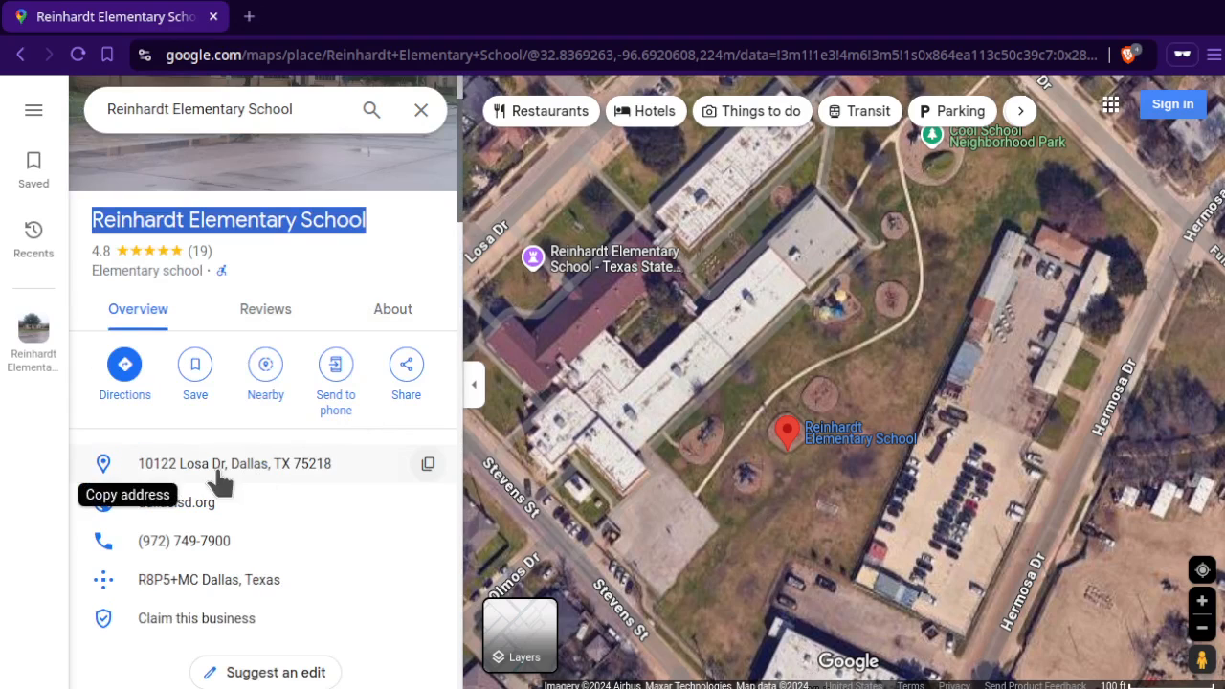
{"action": "left_click", "coordinate": [427, 462]}
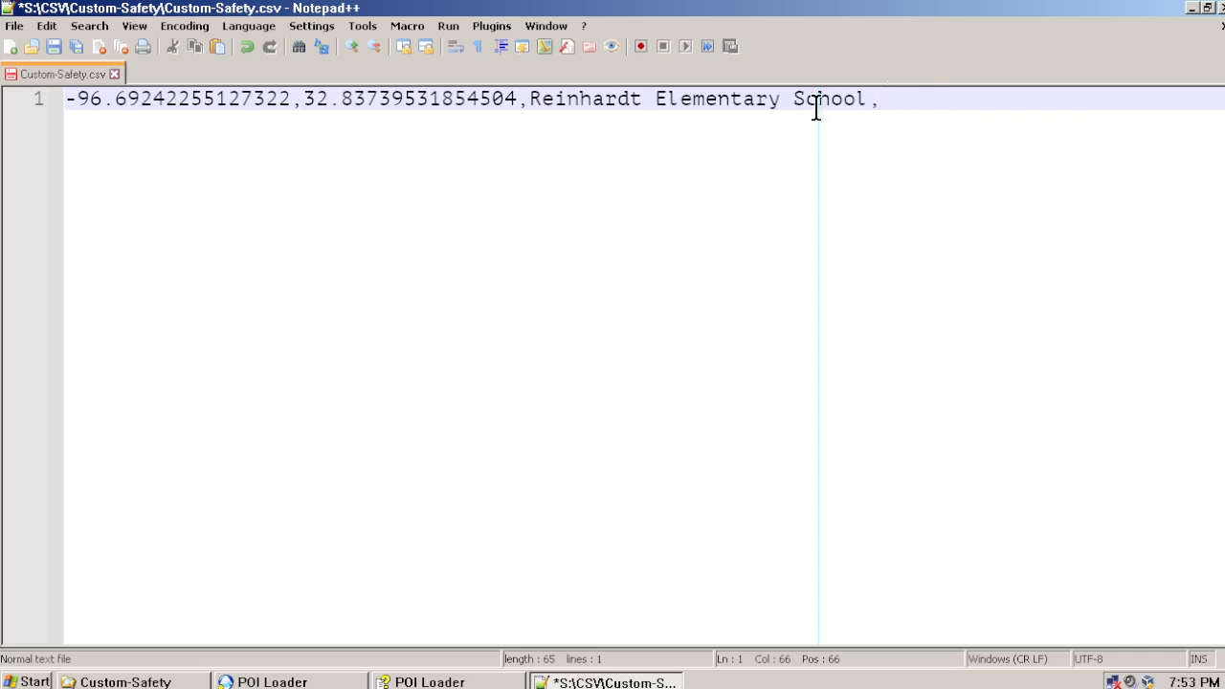
{"action": "right_click", "coordinate": [898, 103]}
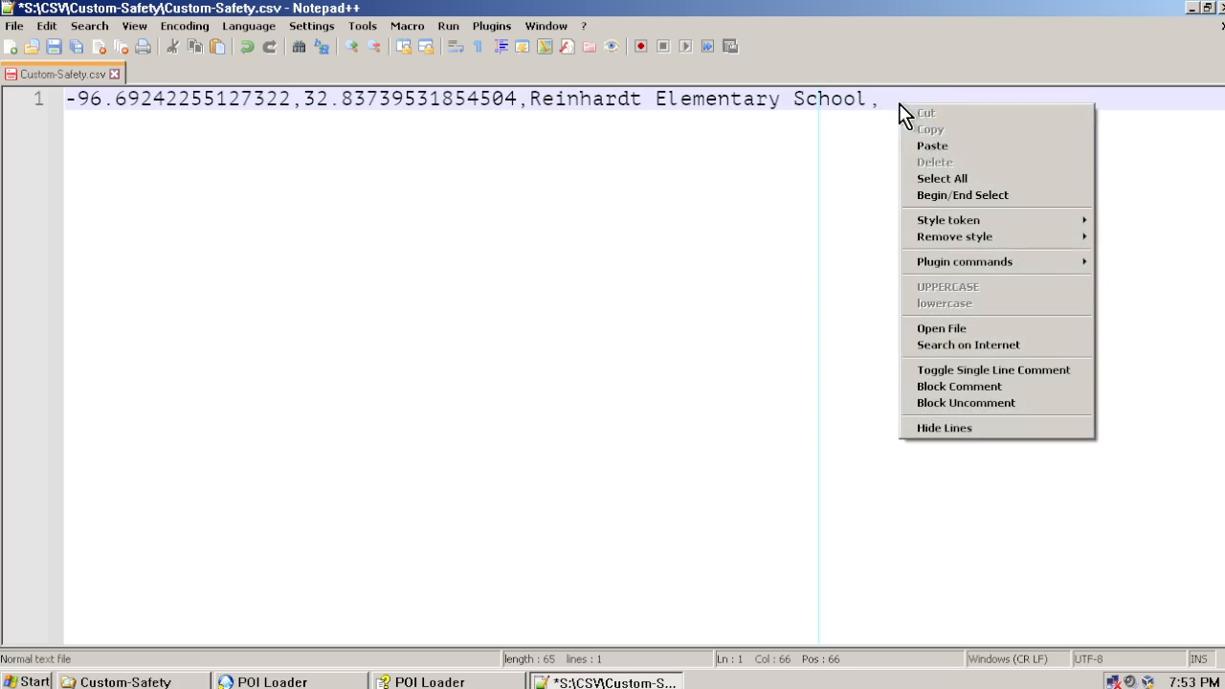
{"action": "left_click", "coordinate": [945, 146]}
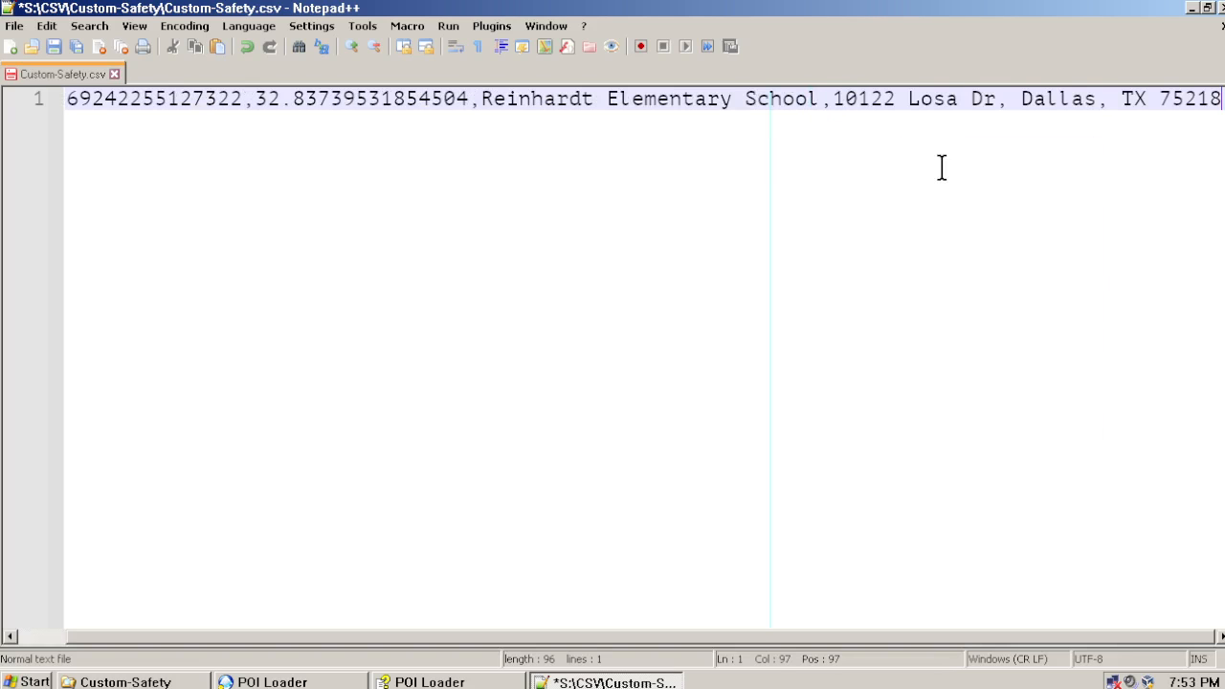
{"action": "key", "text": "Left"}
{"action": "key", "text": "Left"}
{"action": "key", "text": "Left"}
{"action": "key", "text": "Left"}
{"action": "key", "text": "Left"}
{"action": "key", "text": "Left"}
{"action": "key", "text": "Left"}
{"action": "key", "text": "Left"}
{"action": "key", "text": "Left"}
{"action": "key", "text": "Left"}
{"action": "key", "text": "Left"}
{"action": "key", "text": "Left"}
{"action": "key", "text": "Left"}
{"action": "key", "text": "Left"}
{"action": "key", "text": "Left"}
{"action": "type", "text": "@"}
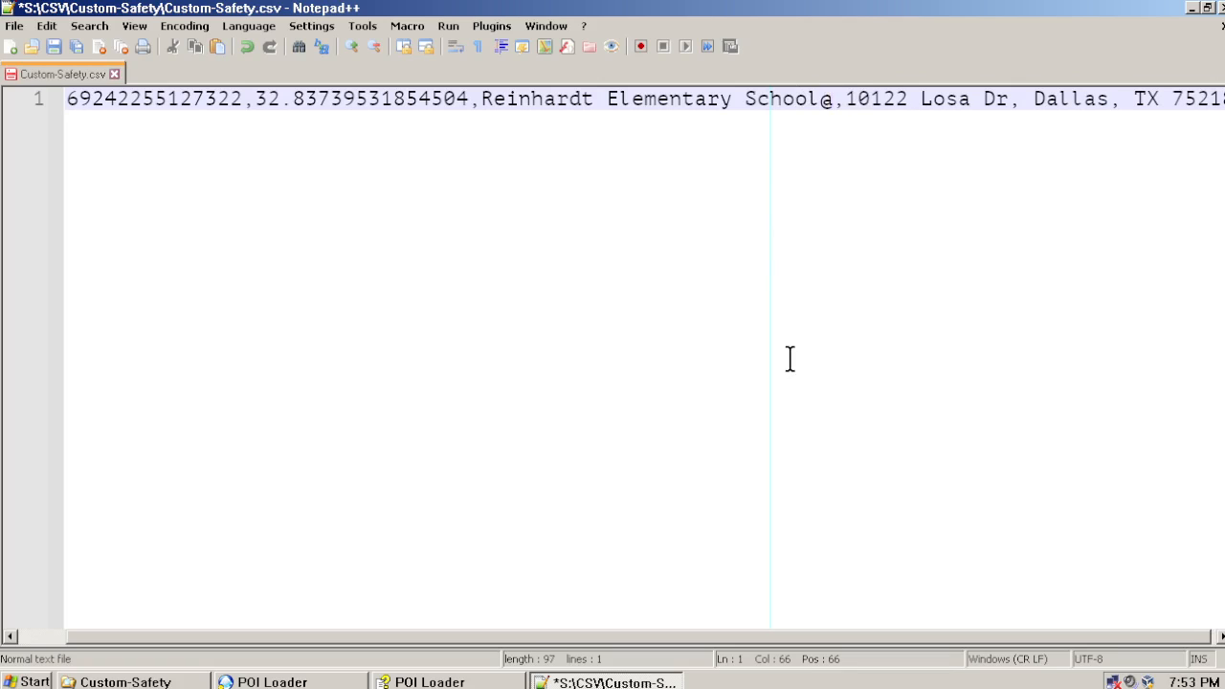
{"action": "type", "text": "20"}
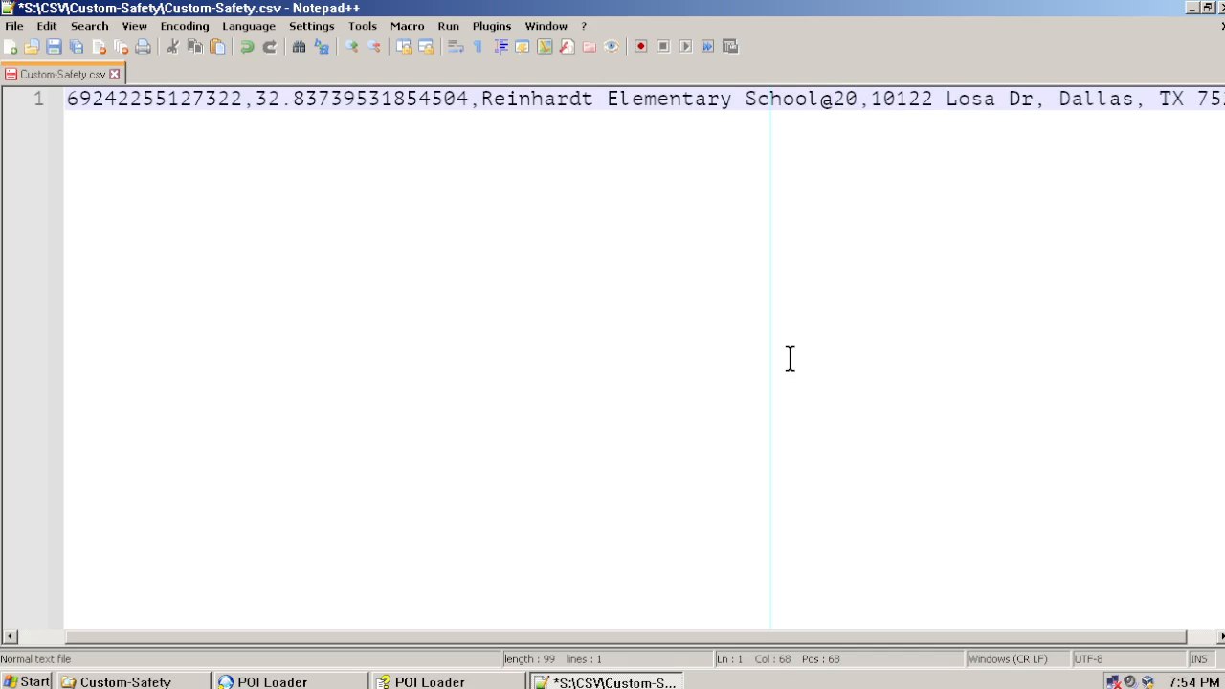
{"action": "key", "text": "Home"}
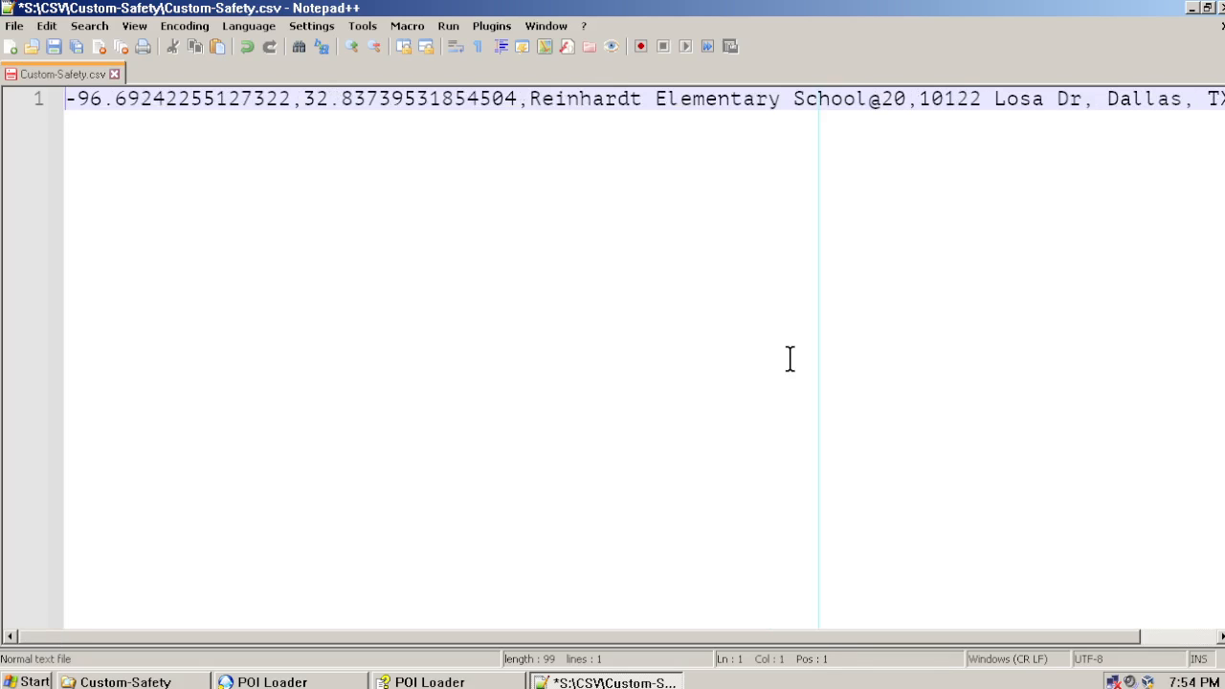
{"action": "key", "text": "ctrl+s"}
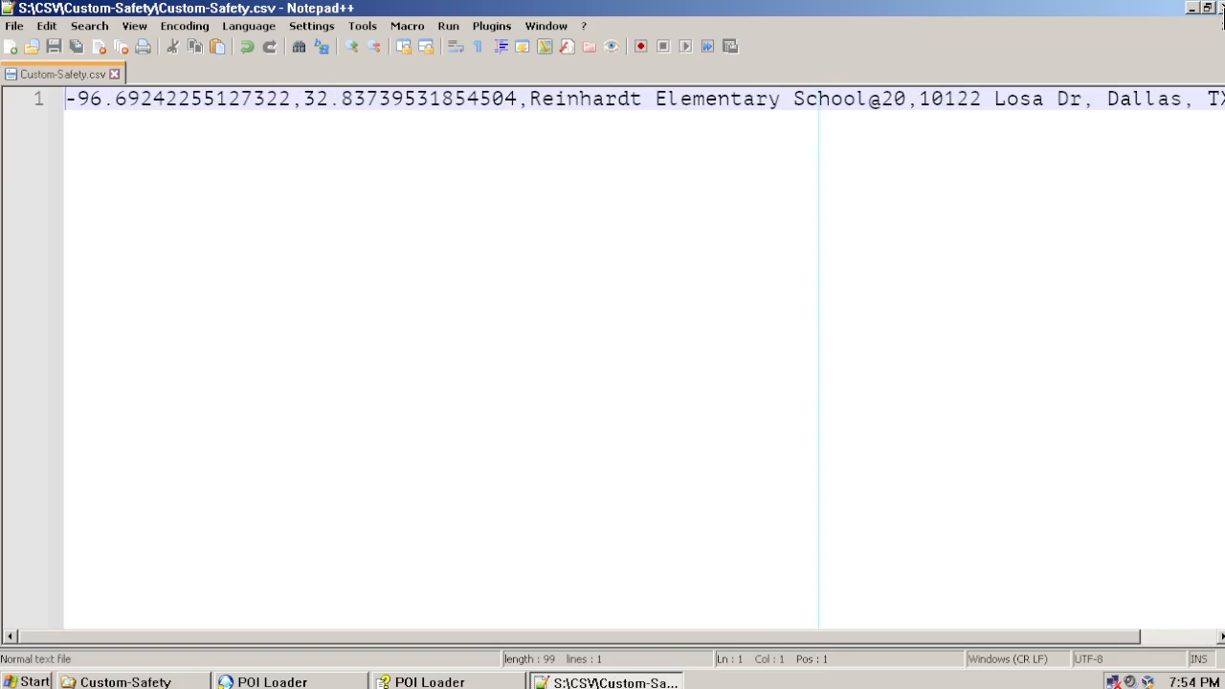
Close Notepad++ and the POI Loader windows, leaving the Custom-Safety folder open
{"action": "scroll", "coordinate": [917, 219], "scroll_direction": "down", "scroll_amount": 2, "text": "ctrl"}
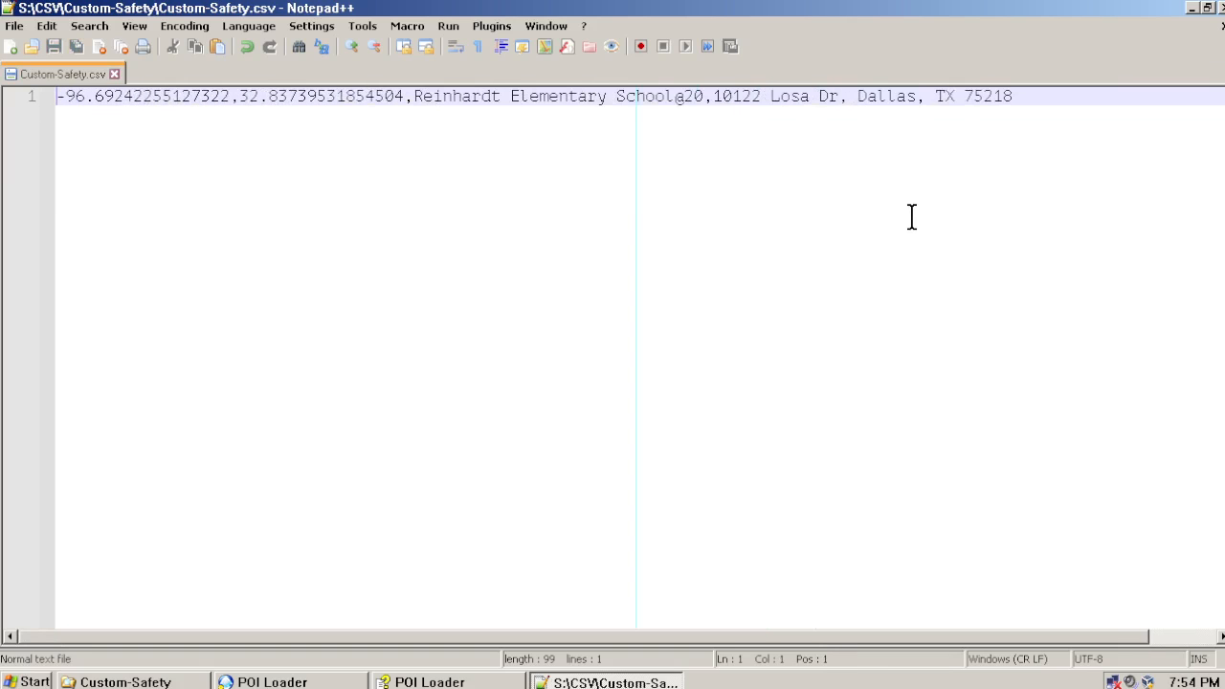
{"action": "scroll", "coordinate": [906, 213], "scroll_direction": "down", "scroll_amount": 1, "text": "ctrl"}
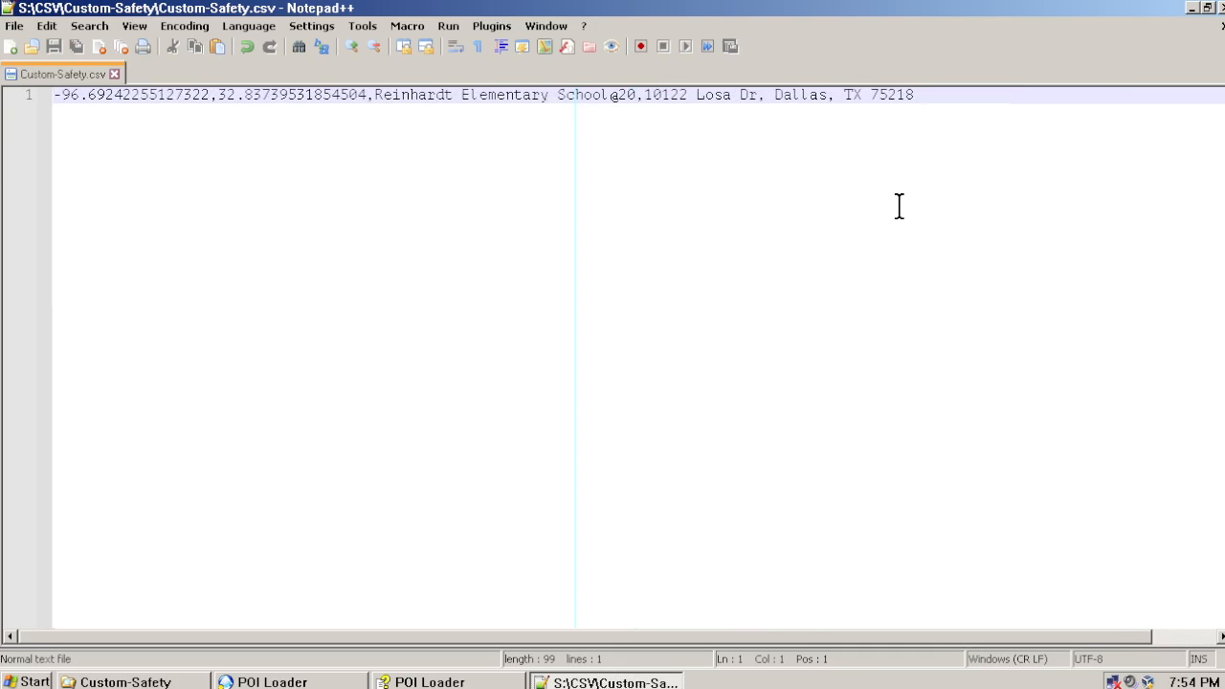
{"action": "left_click", "coordinate": [1219, 7]}
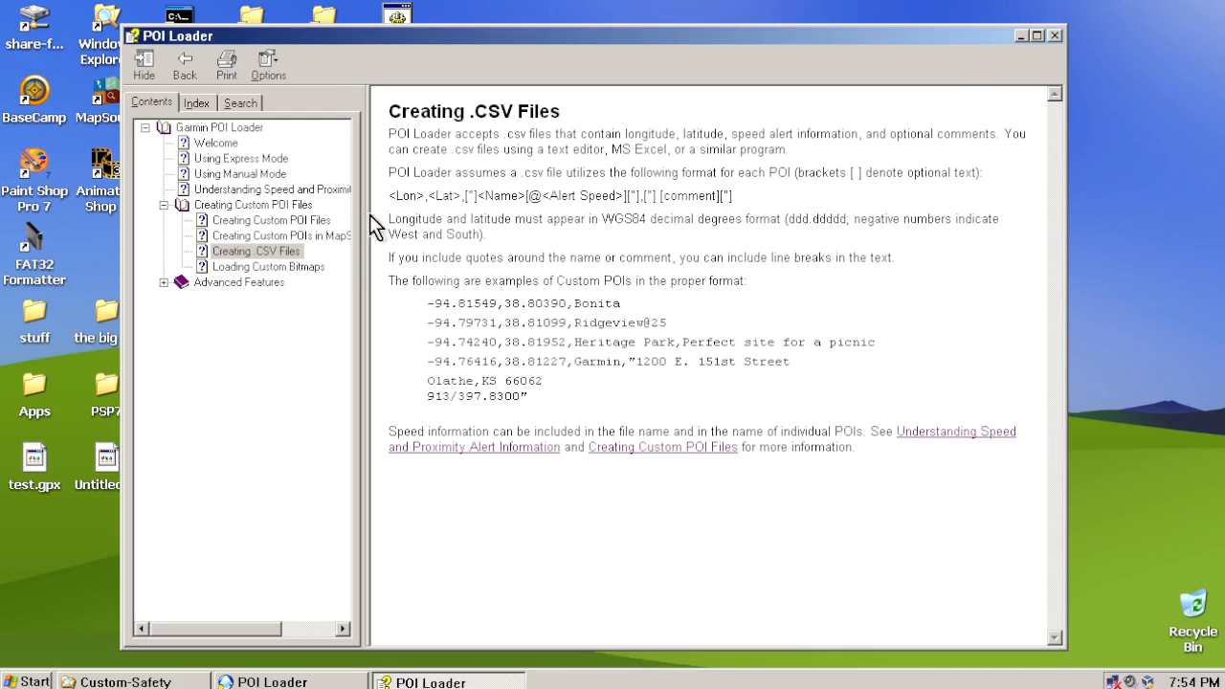
{"action": "left_click", "coordinate": [1021, 37]}
{"action": "left_click", "coordinate": [779, 520]}
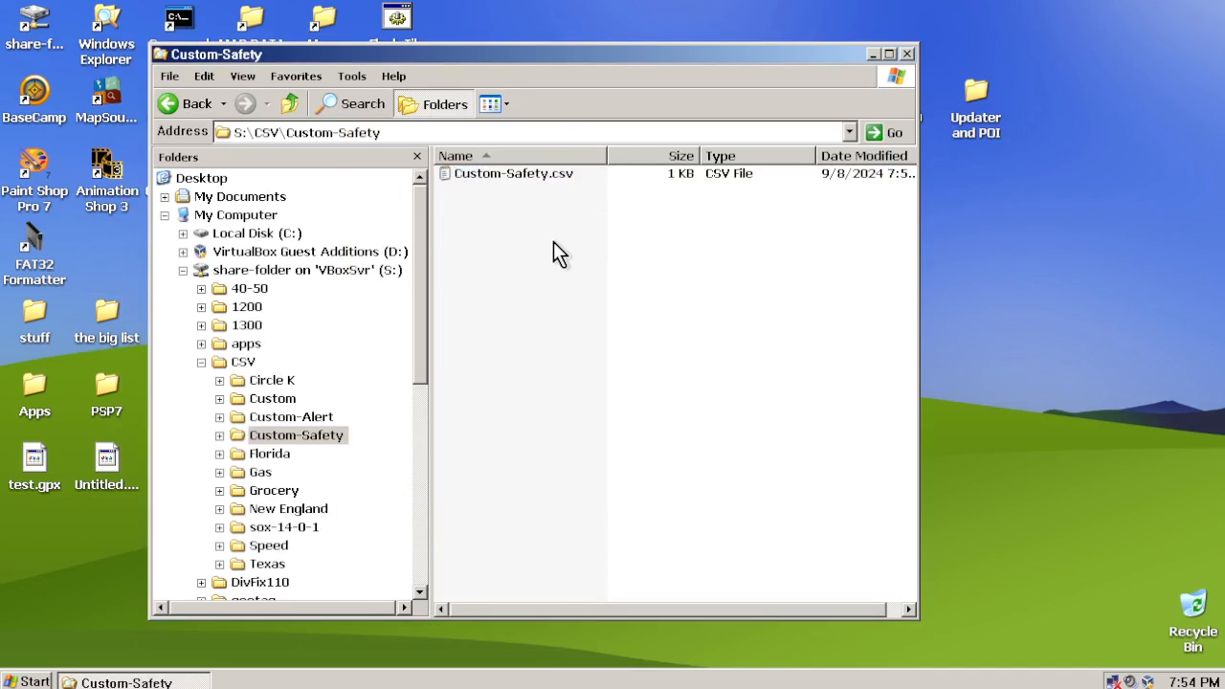
Reopen Custom-Safety.csv in Notepad++ and check the school name, its alert speed and the address
{"action": "right_click", "coordinate": [534, 176]}
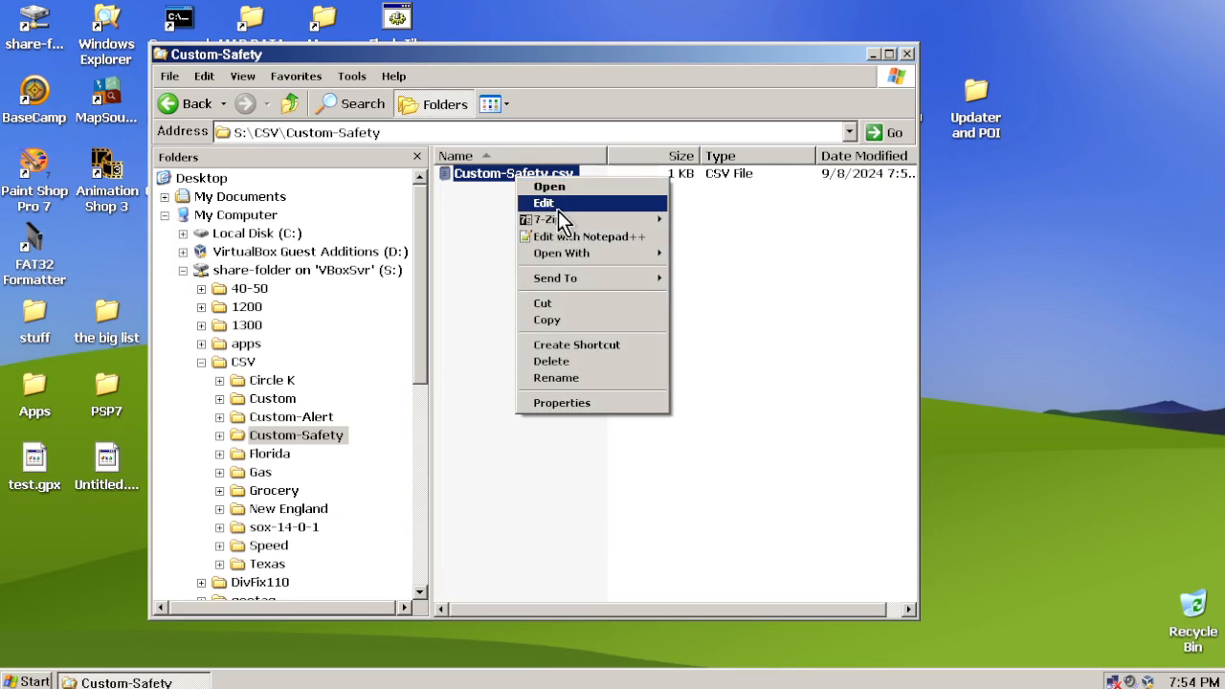
{"action": "left_click", "coordinate": [570, 236]}
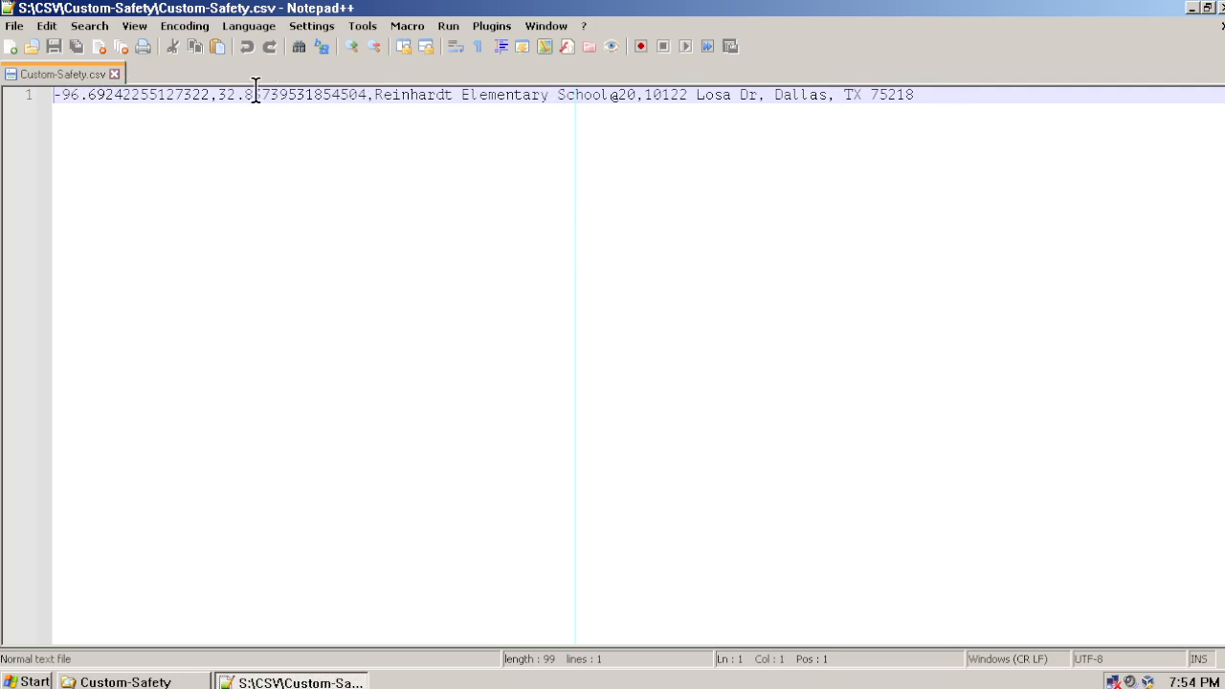
{"action": "left_click_drag", "start_coordinate": [405, 94], "coordinate": [636, 99]}
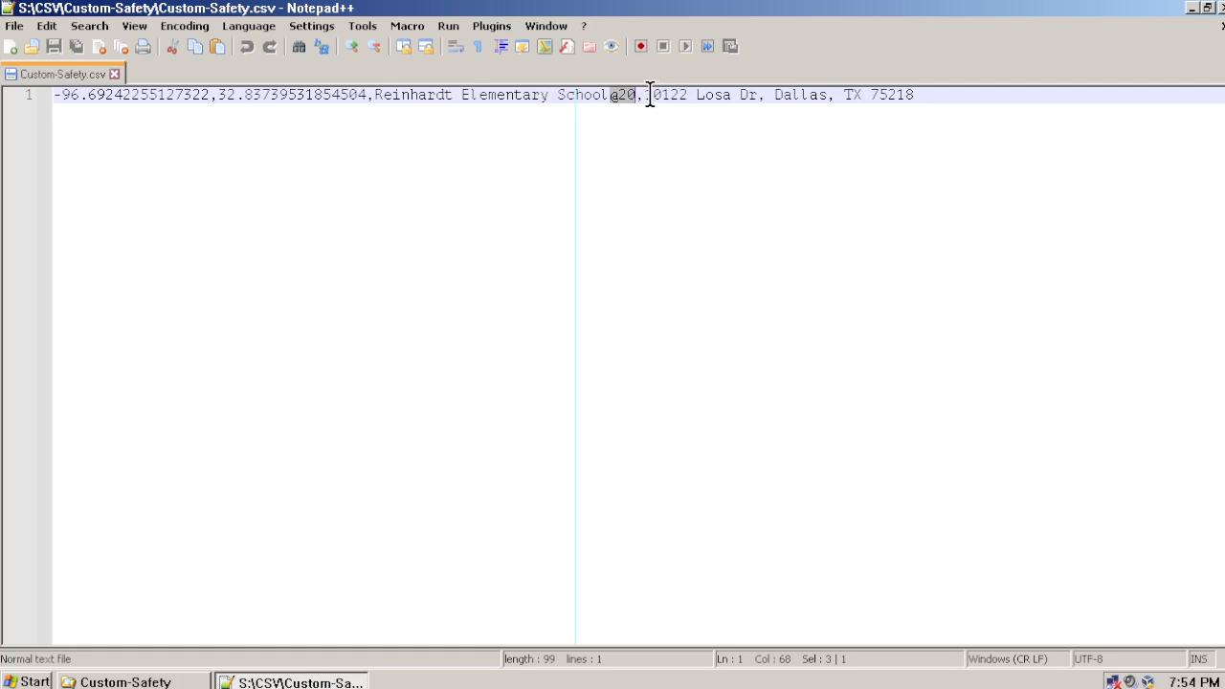
{"action": "left_click_drag", "start_coordinate": [650, 95], "coordinate": [740, 95]}
{"action": "left_click", "coordinate": [739, 95]}
Remove the two commas inside the address, after the street name and after the city
{"action": "scroll", "coordinate": [921, 137], "scroll_direction": "up", "scroll_amount": 2, "text": "ctrl"}
{"action": "left_click", "coordinate": [921, 97]}
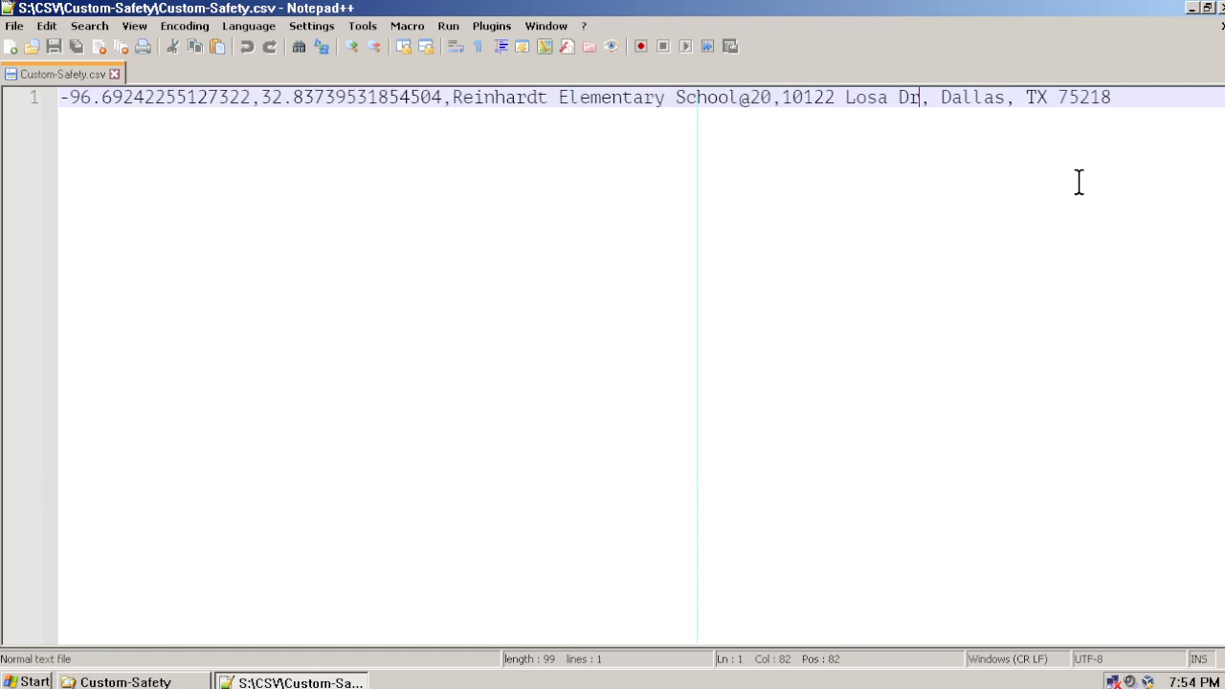
{"action": "key", "text": "Delete"}
{"action": "key", "text": "Right"}
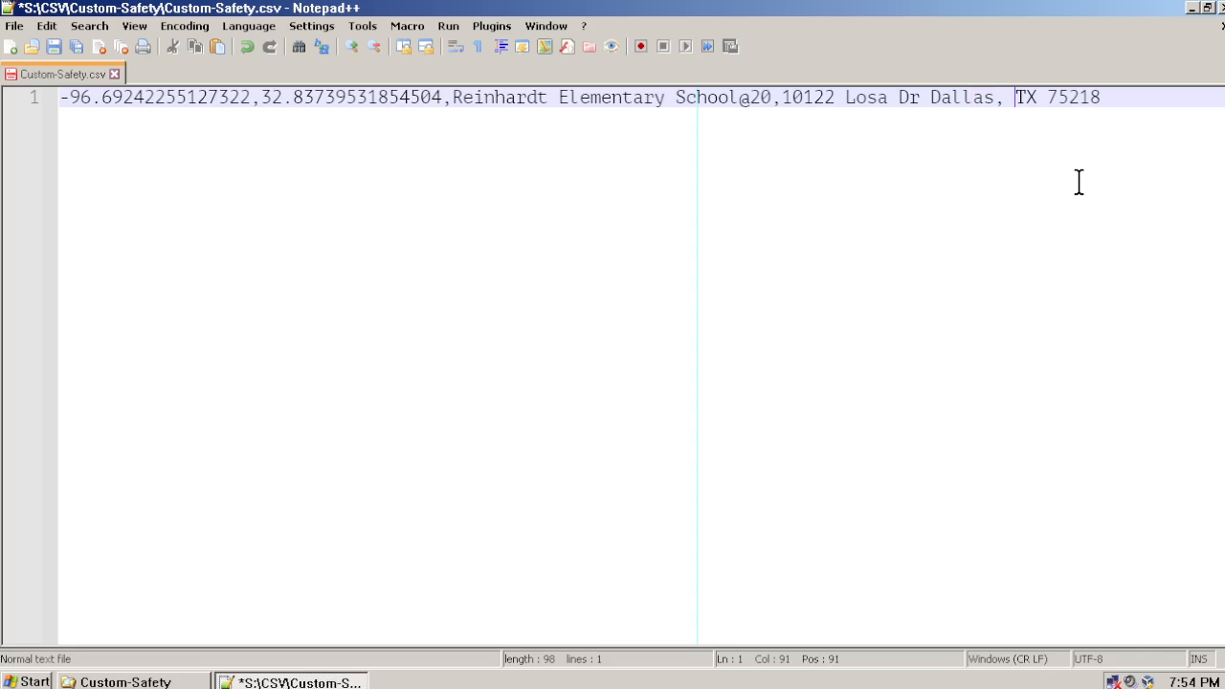
{"action": "key", "text": "Delete"}
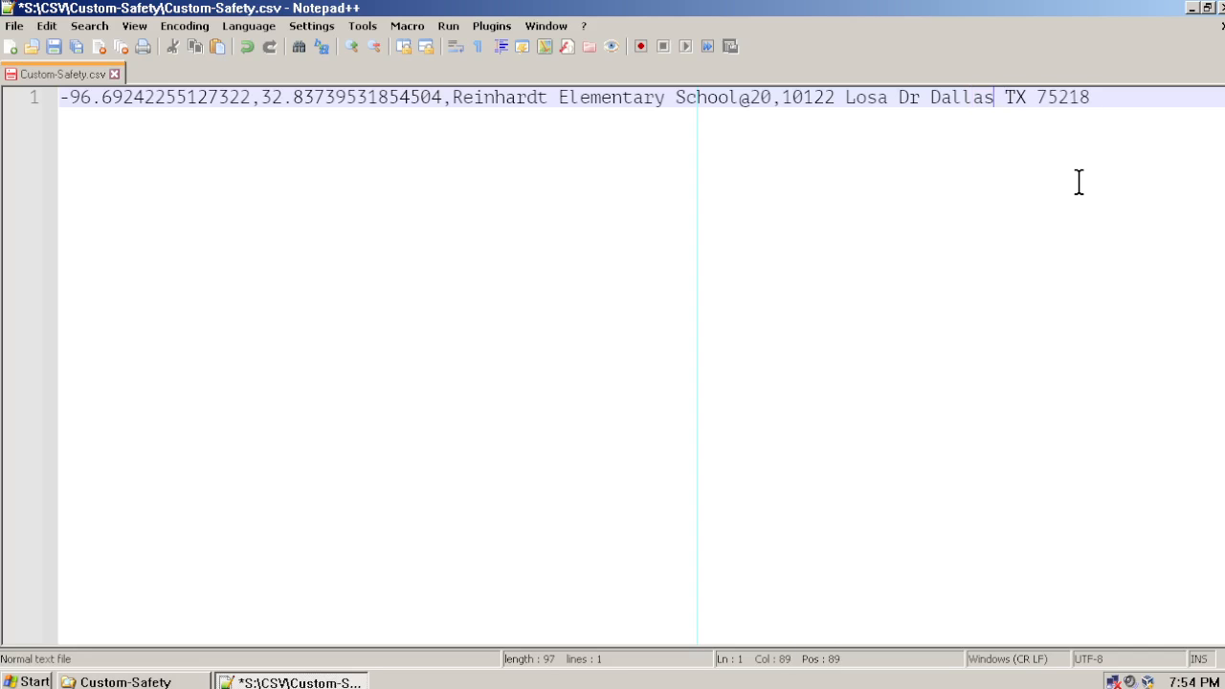
{"action": "scroll", "coordinate": [1077, 183], "scroll_direction": "up", "scroll_amount": 1, "text": "ctrl"}
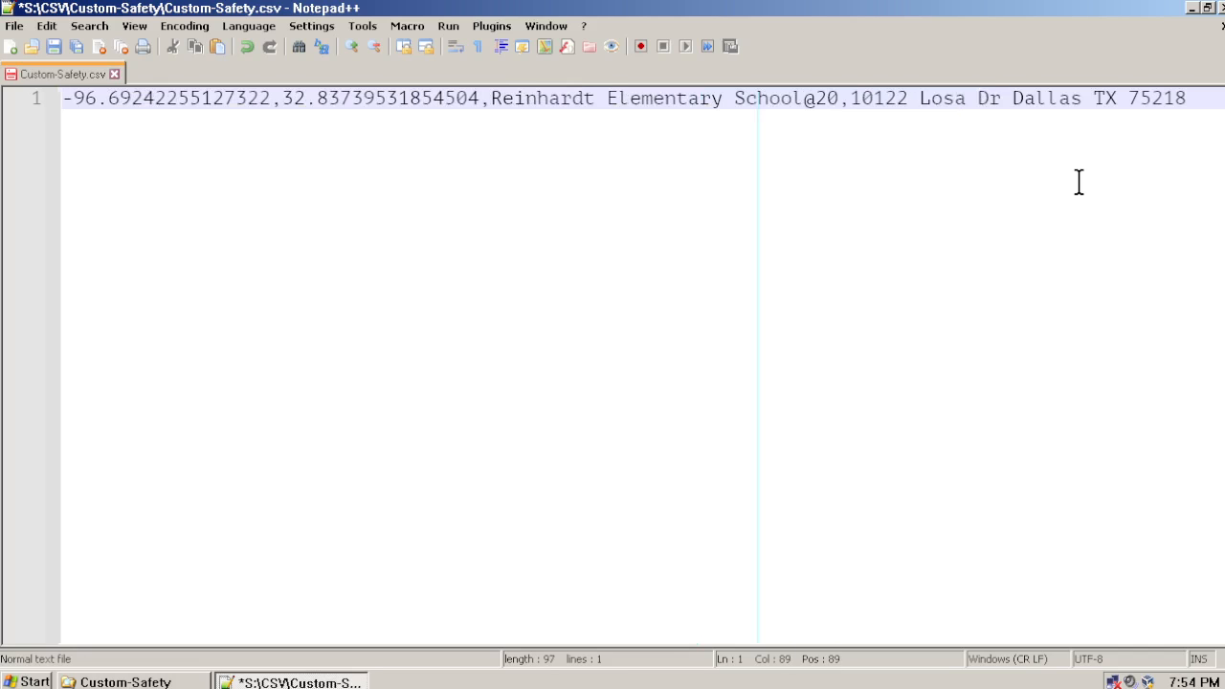
{"action": "scroll", "coordinate": [1072, 178], "scroll_direction": "up", "scroll_amount": 1, "text": "ctrl"}
{"action": "scroll", "coordinate": [1072, 178], "scroll_direction": "down", "scroll_amount": 1, "text": "ctrl"}
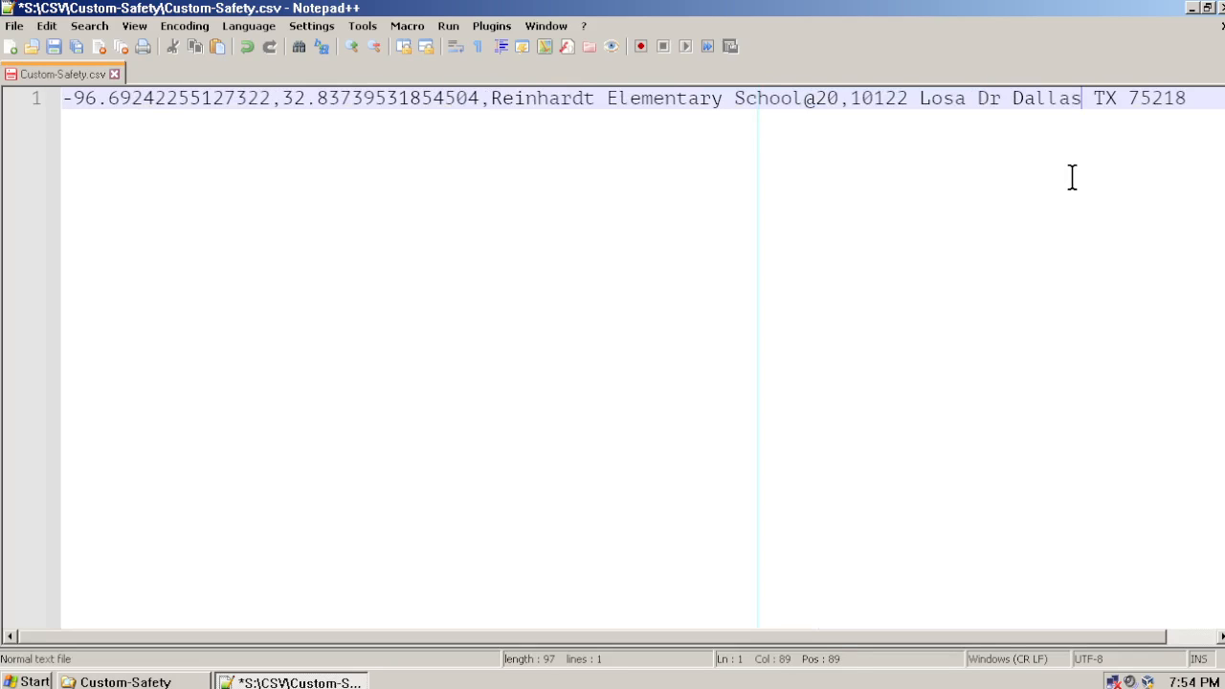
Try enclosing the longitude and latitude in double quotes and adding an opening quote before the school name
{"action": "key", "text": "Home"}
{"action": "type", "text": "\""}
{"action": "key", "text": "Right"}
{"action": "key", "text": "Right"}
{"action": "key", "text": "Right"}
{"action": "key", "text": "Right"}
{"action": "key", "text": "Right"}
{"action": "key", "text": "Right"}
{"action": "key", "text": "Right"}
{"action": "key", "text": "Right"}
{"action": "key", "text": "Right"}
{"action": "key", "text": "Right"}
{"action": "key", "text": "Right"}
{"action": "key", "text": "Right"}
{"action": "key", "text": "Right"}
{"action": "key", "text": "Right"}
{"action": "key", "text": "Right"}
{"action": "key", "text": "Right"}
{"action": "key", "text": "Right"}
{"action": "key", "text": "Right"}
{"action": "key", "text": "Right"}
{"action": "key", "text": "Right"}
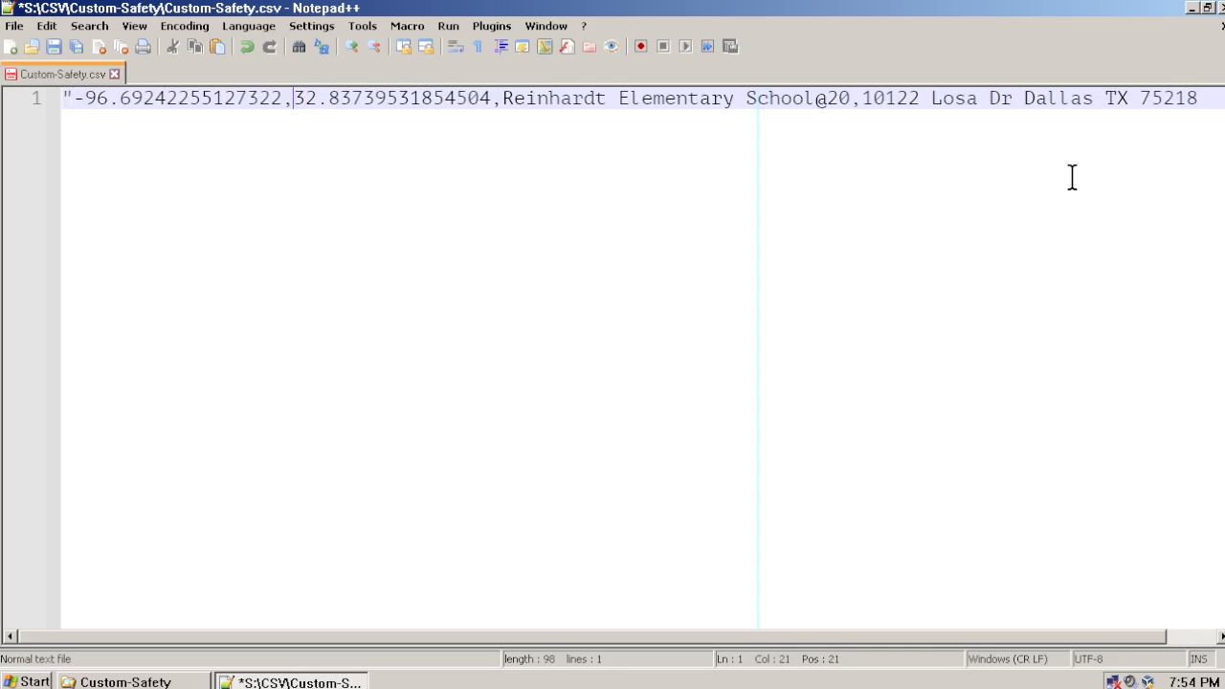
{"action": "key", "text": "Left"}
{"action": "type", "text": "\","}
{"action": "type", "text": "\""}
{"action": "key", "text": "Right"}
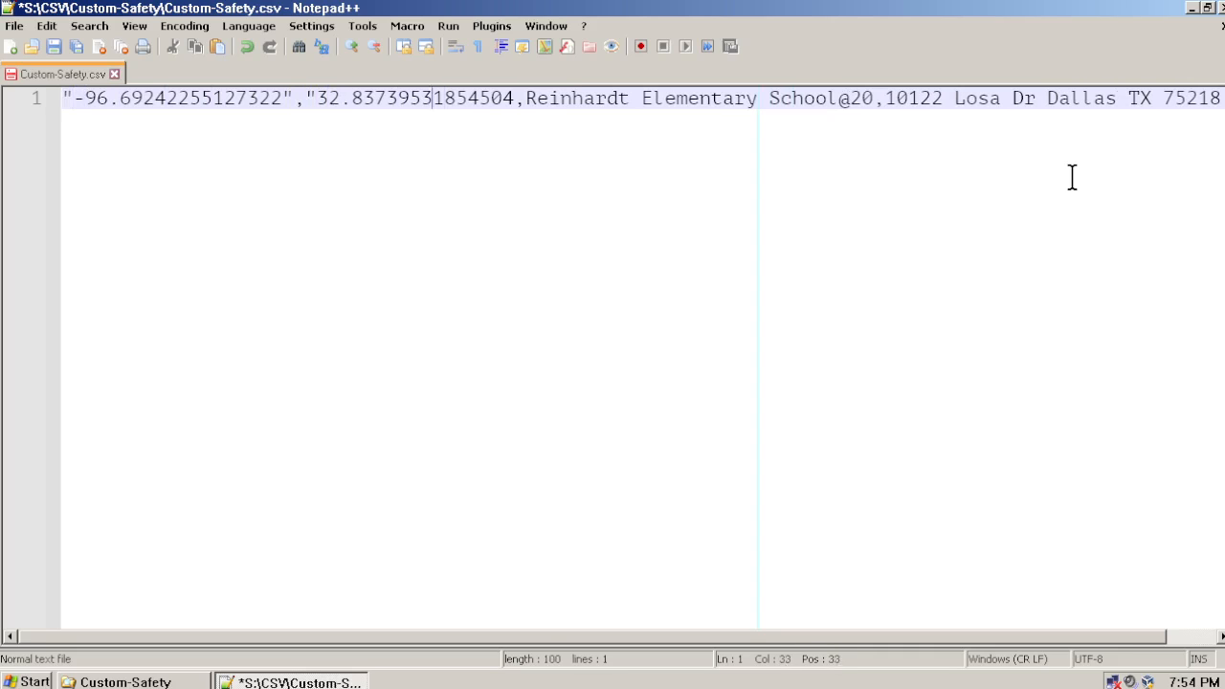
{"action": "type", "text": "\","}
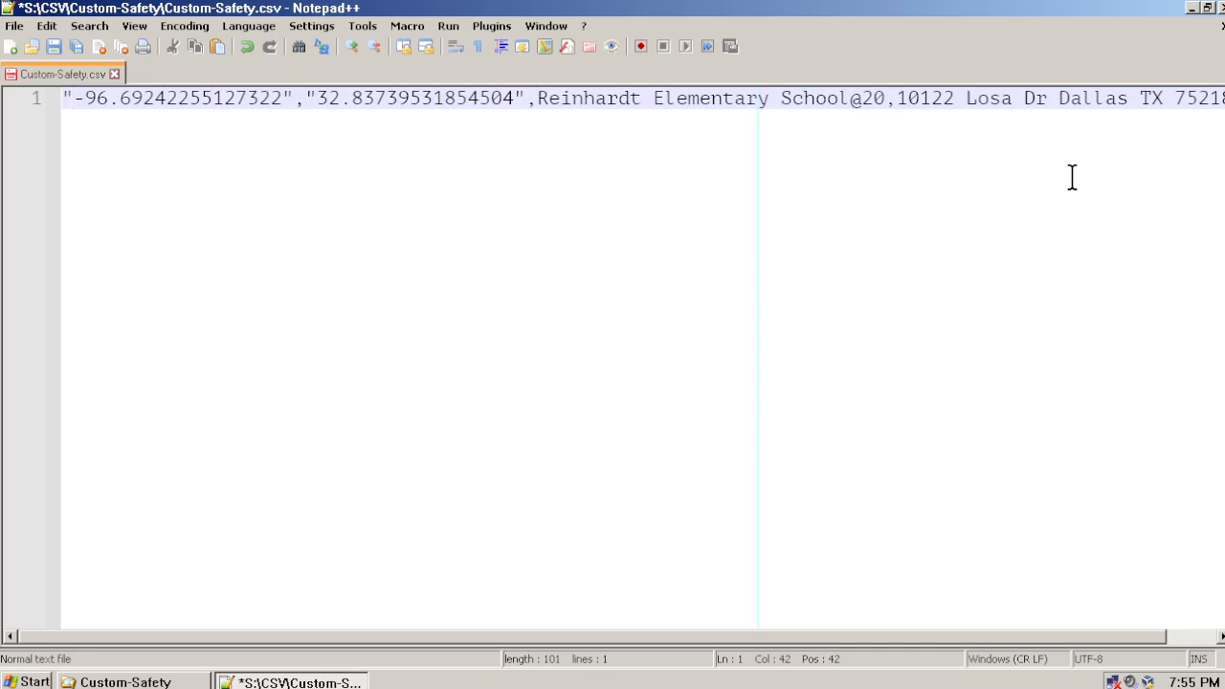
{"action": "type", "text": "\""}
{"action": "key", "text": "Right"}
{"action": "key", "text": "Right"}
{"action": "key", "text": "Right"}
{"action": "key", "text": "Right"}
{"action": "key", "text": "Right"}
{"action": "key", "text": "Right"}
{"action": "key", "text": "Right"}
{"action": "key", "text": "Right"}
{"action": "key", "text": "Right"}
{"action": "key", "text": "Right"}
{"action": "key", "text": "Right"}
{"action": "key", "text": "Right"}
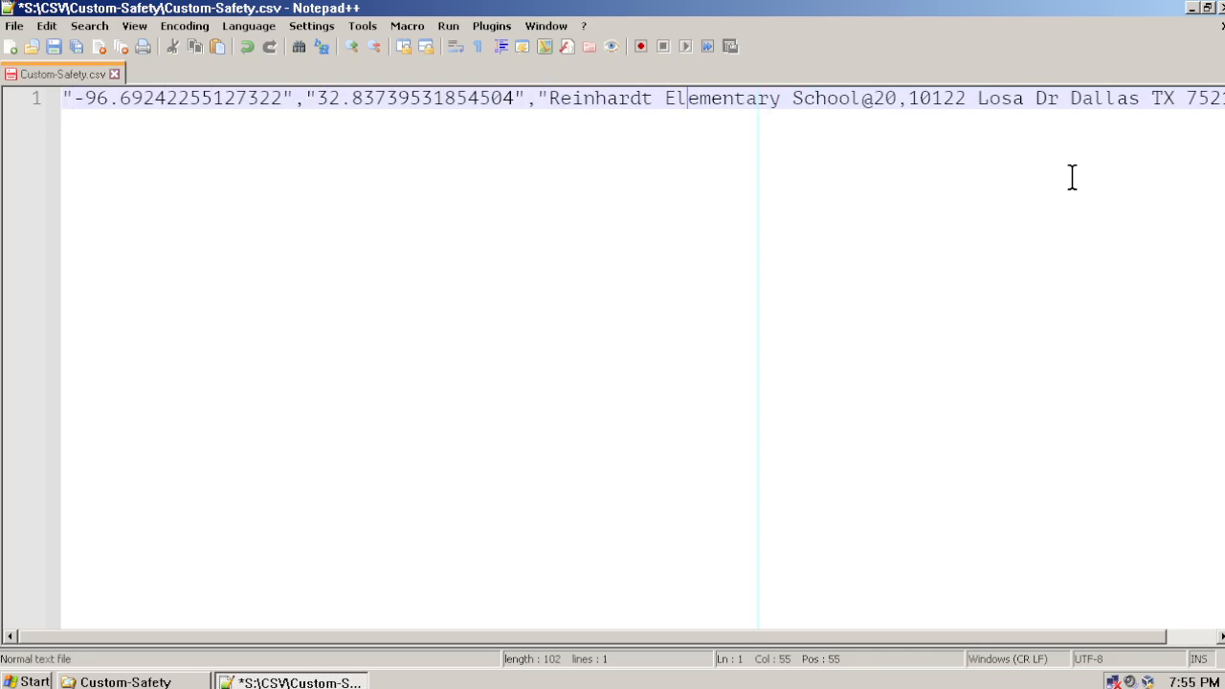
Undo all the quotation marks added to the POI line
{"action": "key", "text": "ctrl+z"}
{"action": "key", "text": "ctrl+z"}
{"action": "key", "text": "ctrl+z"}
{"action": "key", "text": "ctrl+z"}
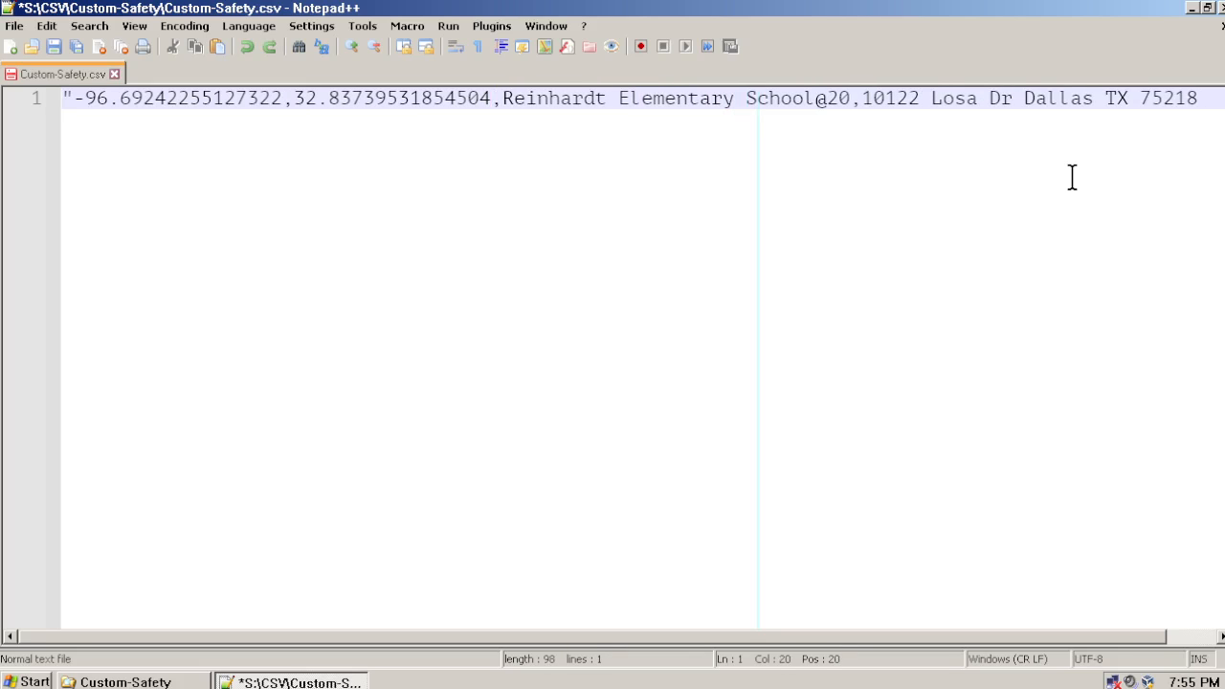
{"action": "key", "text": "ctrl+z"}
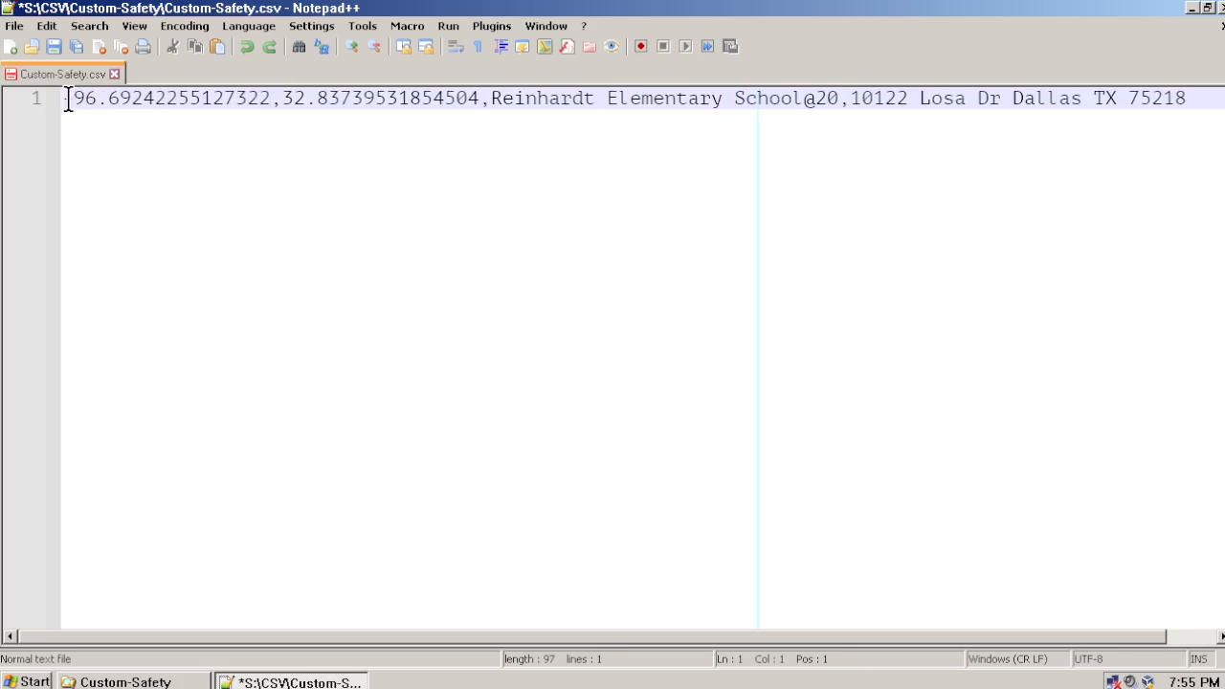
Check the order of the comma-separated fields in the POI line and save Custom-Safety.csv
{"action": "left_click_drag", "start_coordinate": [63, 98], "coordinate": [910, 99]}
{"action": "left_click", "coordinate": [955, 100]}
{"action": "left_click", "coordinate": [963, 99]}
{"action": "key", "text": "ctrl+s"}
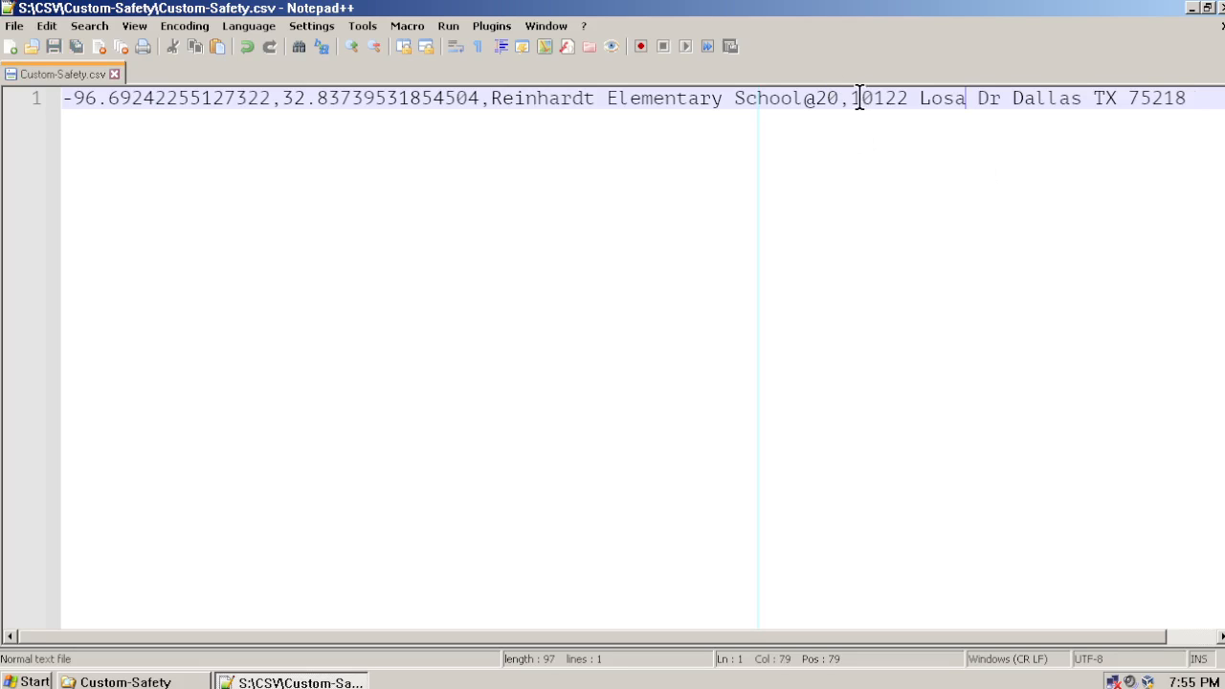
Examine the longitude, latitude, name with alert speed, and address fields one by one, and close Notepad++
{"action": "key", "text": "Home"}
{"action": "key", "text": "shift+Right"}
{"action": "key", "text": "shift+Right"}
{"action": "key", "text": "shift+Right"}
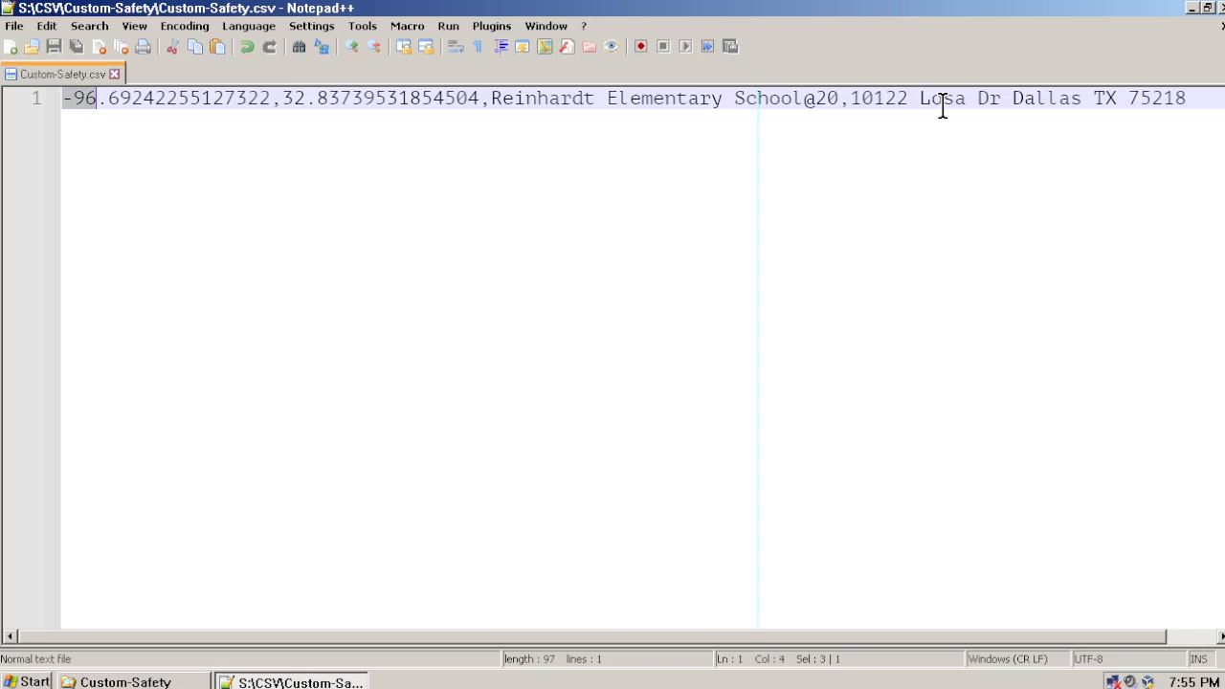
{"action": "key", "text": "shift+Right"}
{"action": "key", "text": "shift+Right"}
{"action": "key", "text": "shift+Right"}
{"action": "key", "text": "shift+Right"}
{"action": "key", "text": "shift+Right"}
{"action": "key", "text": "shift+Right"}
{"action": "key", "text": "shift+Right"}
{"action": "key", "text": "shift+Right"}
{"action": "key", "text": "shift+Right"}
{"action": "key", "text": "shift+Right"}
{"action": "key", "text": "shift+Right"}
{"action": "key", "text": "shift+Right"}
{"action": "key", "text": "shift+Right"}
{"action": "key", "text": "shift+Right"}
{"action": "key", "text": "shift+Right"}
{"action": "key", "text": "shift+Right"}
{"action": "key", "text": "shift+Left"}
{"action": "key", "text": "Right"}
{"action": "key", "text": "Right"}
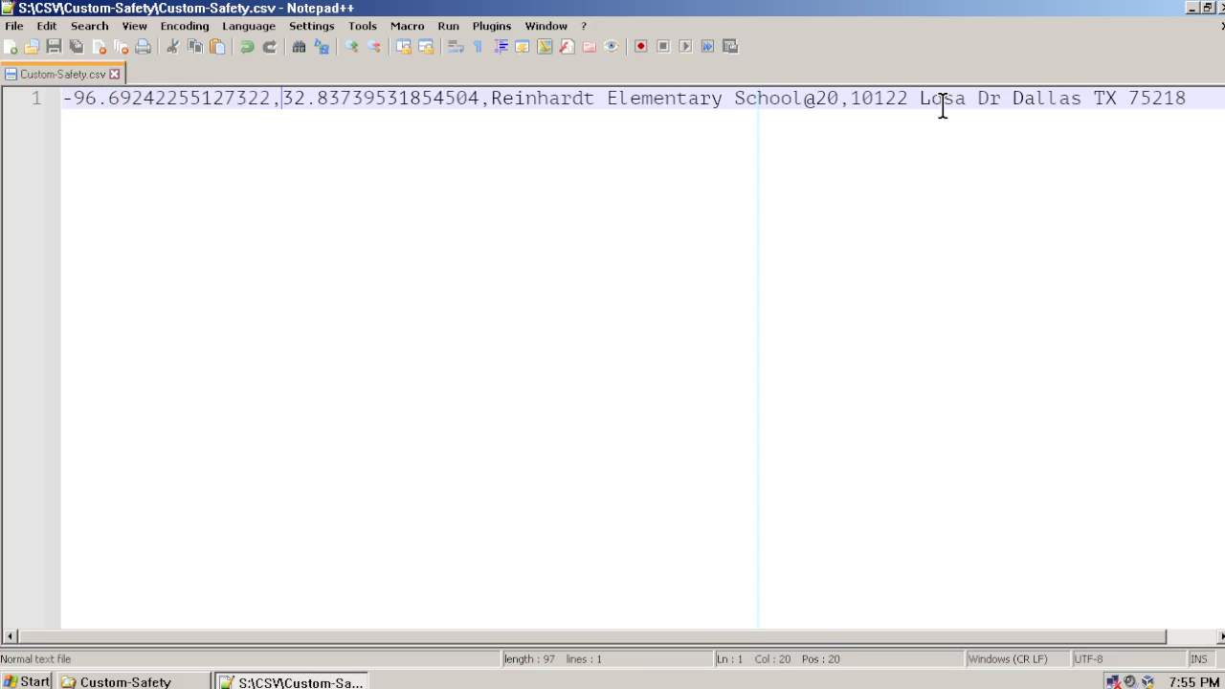
{"action": "key", "text": "shift+Right"}
{"action": "key", "text": "shift+Right"}
{"action": "key", "text": "shift+Right"}
{"action": "key", "text": "shift+Right"}
{"action": "key", "text": "shift+Right"}
{"action": "key", "text": "shift+Right"}
{"action": "key", "text": "shift+Right"}
{"action": "key", "text": "shift+Right"}
{"action": "key", "text": "shift+Right"}
{"action": "key", "text": "shift+Right"}
{"action": "key", "text": "shift+Right"}
{"action": "key", "text": "shift+Right"}
{"action": "key", "text": "shift+Right"}
{"action": "key", "text": "shift+Right"}
{"action": "key", "text": "shift+Right"}
{"action": "key", "text": "shift+Right"}
{"action": "key", "text": "shift+Right"}
{"action": "key", "text": "shift+Right"}
{"action": "key", "text": "shift+Left"}
{"action": "key", "text": "Right"}
{"action": "key", "text": "Right"}
{"action": "key", "text": "shift+Right"}
{"action": "key", "text": "shift+Right"}
{"action": "key", "text": "shift+Right"}
{"action": "key", "text": "shift+Right"}
{"action": "key", "text": "shift+Right"}
{"action": "key", "text": "shift+Right"}
{"action": "key", "text": "shift+Right"}
{"action": "key", "text": "shift+Right"}
{"action": "key", "text": "shift+Right"}
{"action": "key", "text": "shift+Right"}
{"action": "key", "text": "shift+Right"}
{"action": "key", "text": "shift+Right"}
{"action": "key", "text": "shift+Right"}
{"action": "key", "text": "shift+Right"}
{"action": "key", "text": "shift+Right"}
{"action": "key", "text": "shift+Right"}
{"action": "key", "text": "shift+Right"}
{"action": "key", "text": "shift+Right"}
{"action": "key", "text": "shift+Right"}
{"action": "key", "text": "shift+Right"}
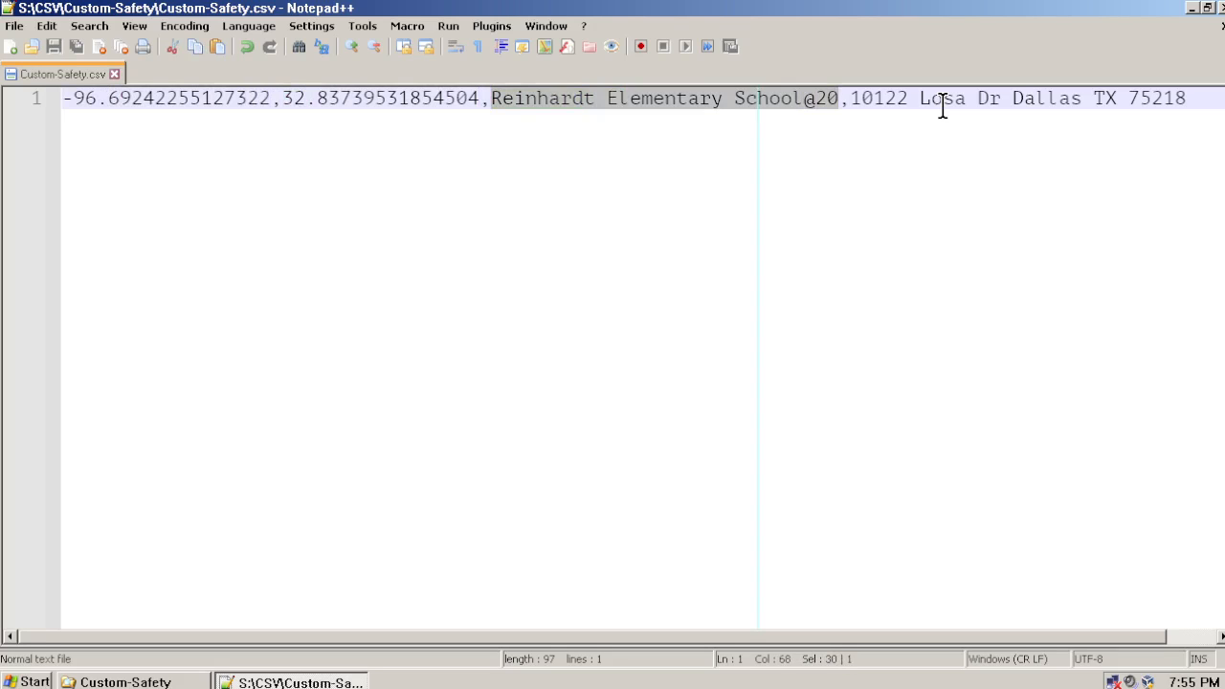
{"action": "key", "text": "Right"}
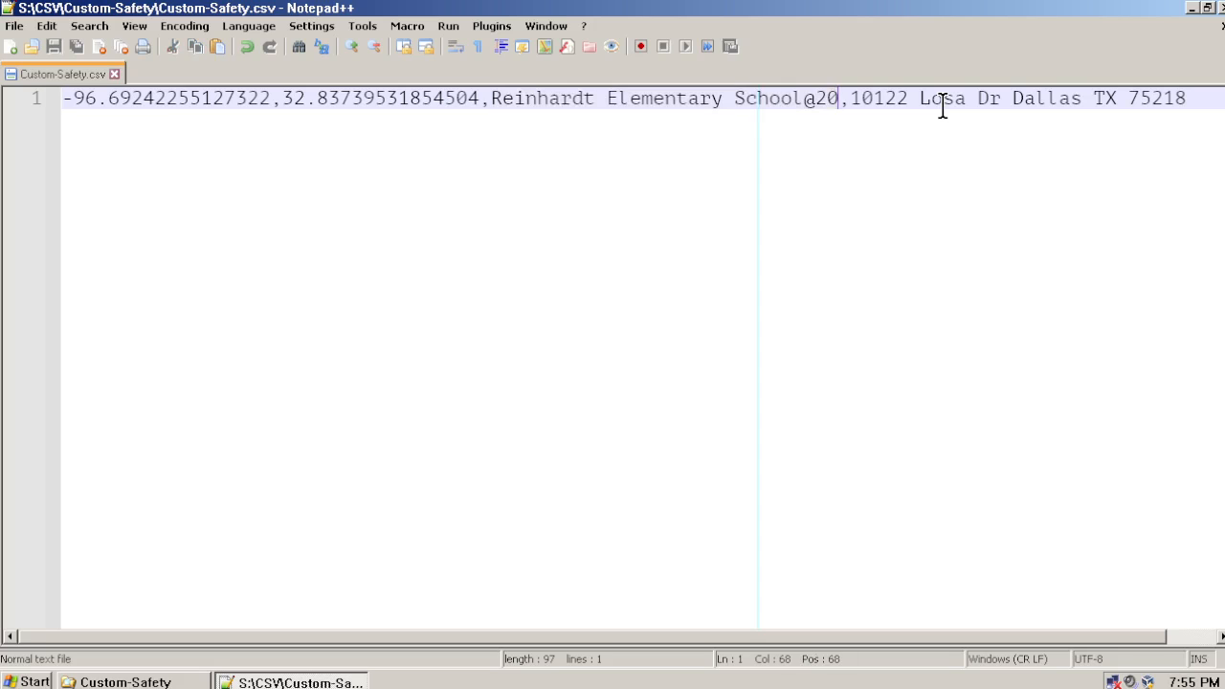
{"action": "key", "text": "Right"}
{"action": "key", "text": "shift+End"}
{"action": "key", "text": "Left"}
{"action": "left_click", "coordinate": [1219, 7]}
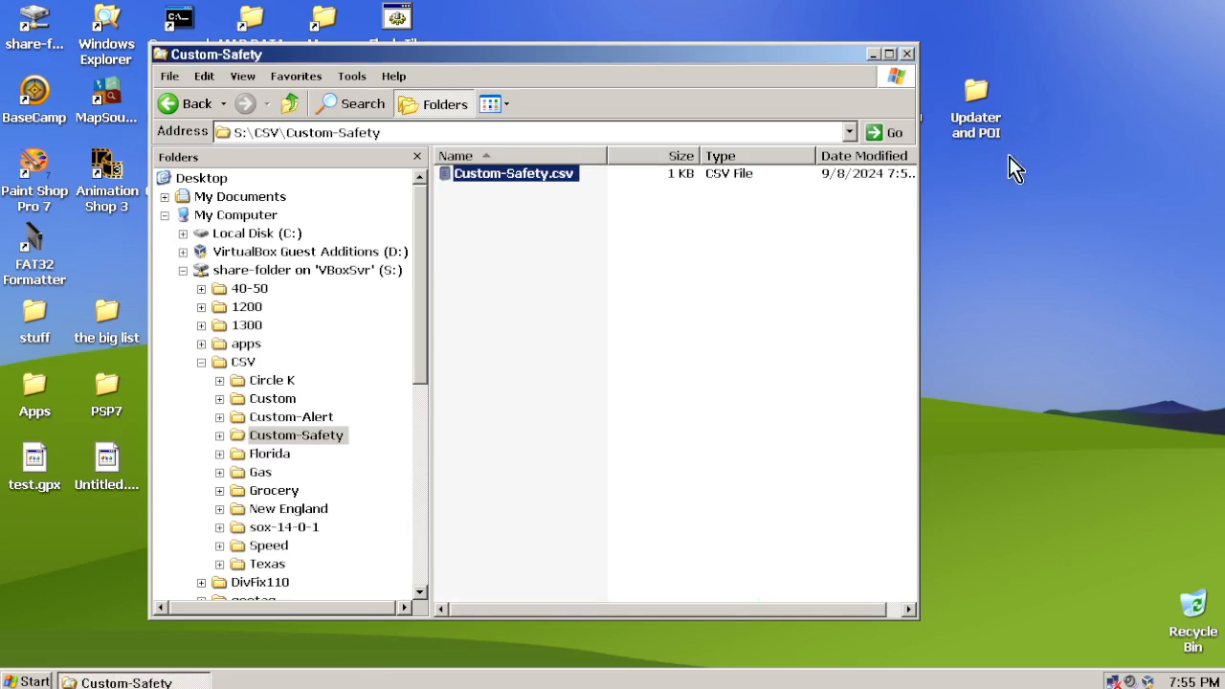
{"action": "left_click", "coordinate": [639, 350]}
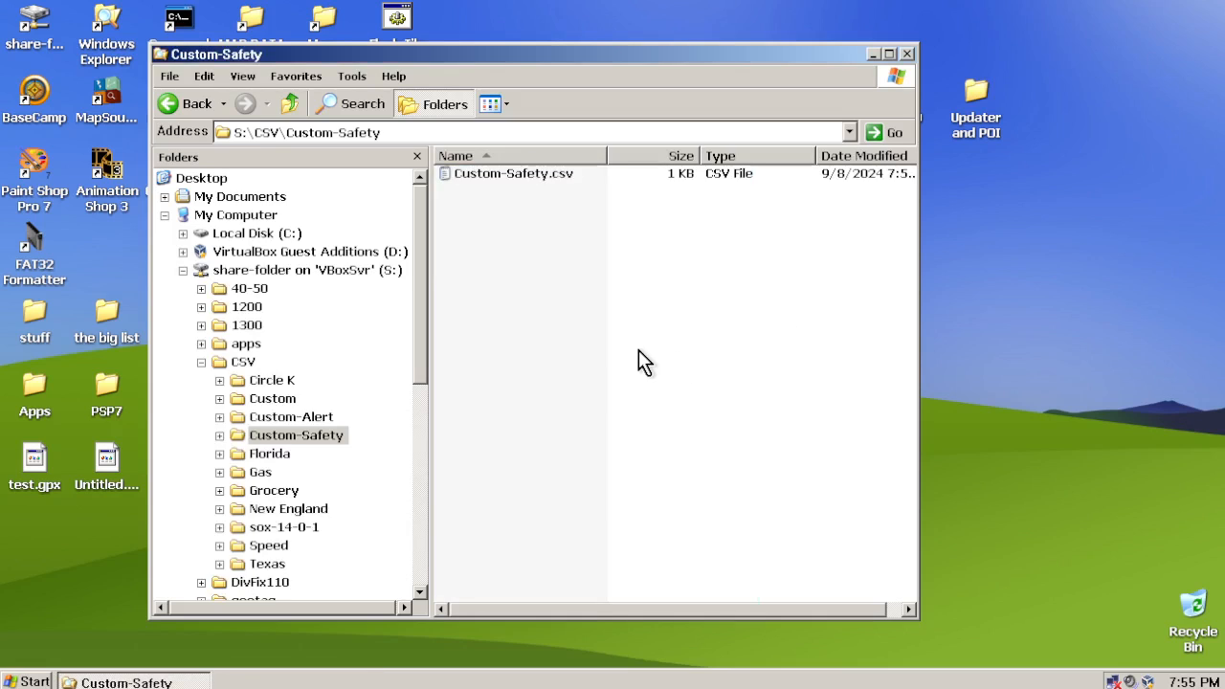
Start Garmin POI Loader and choose to save the custom POIs to the computer
{"action": "left_click", "coordinate": [873, 53]}
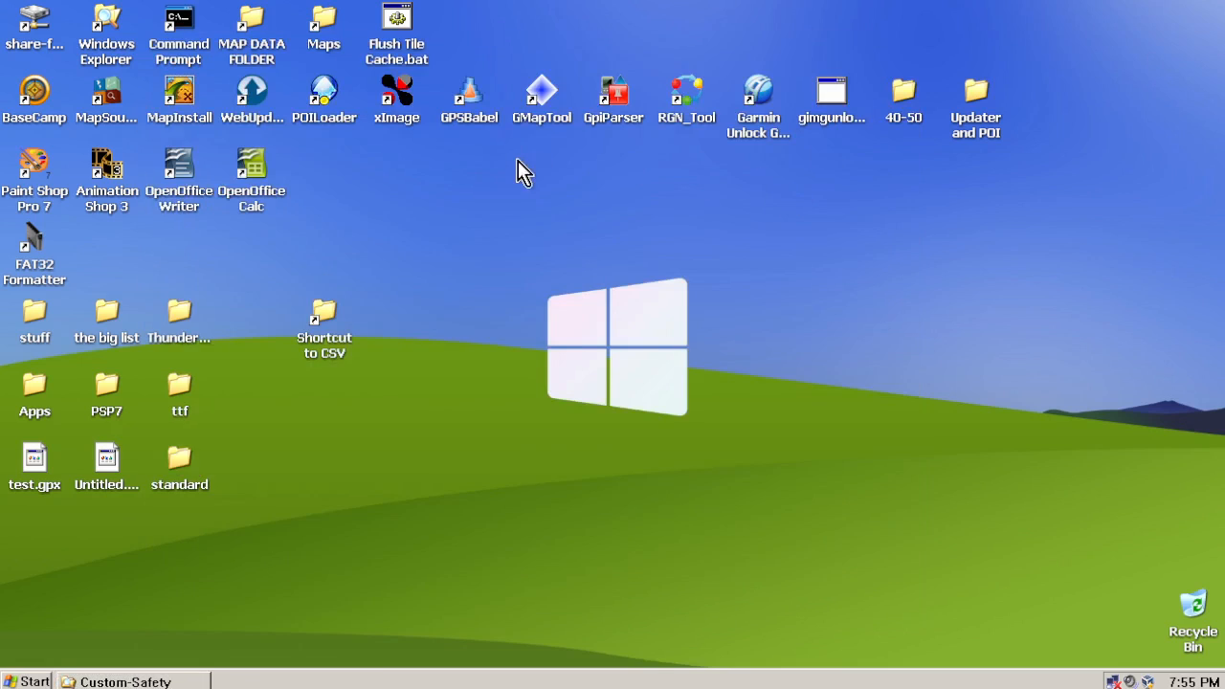
{"action": "double_click", "coordinate": [325, 115]}
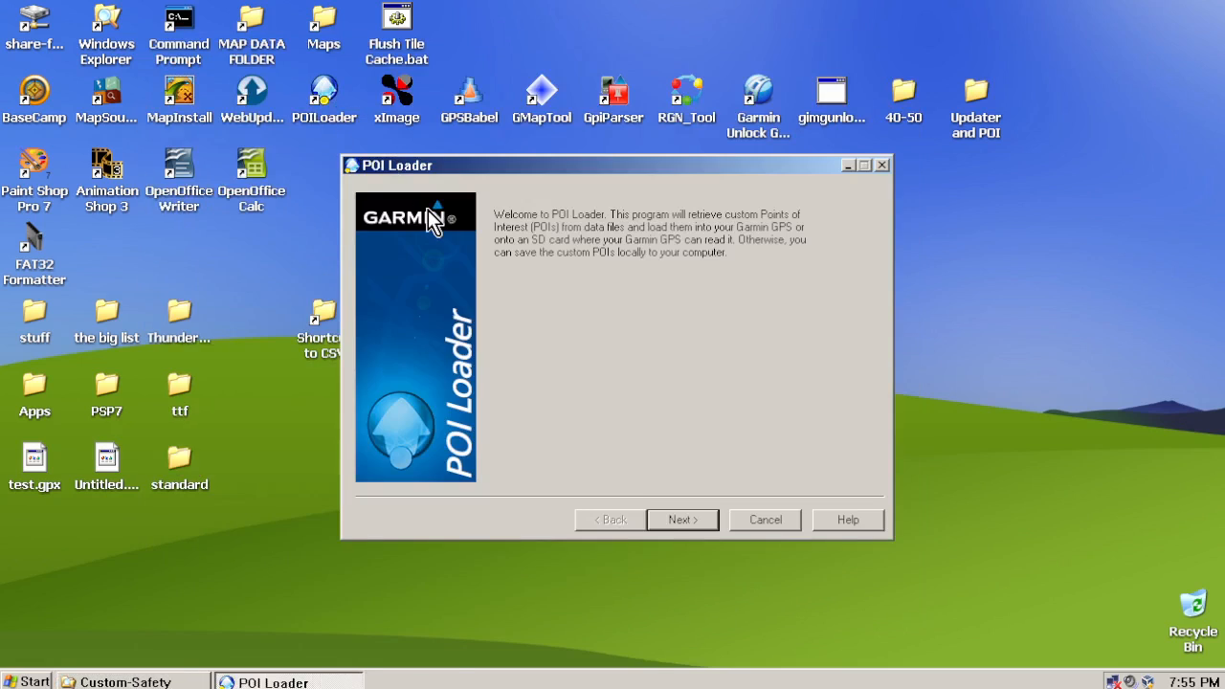
{"action": "left_click", "coordinate": [683, 520]}
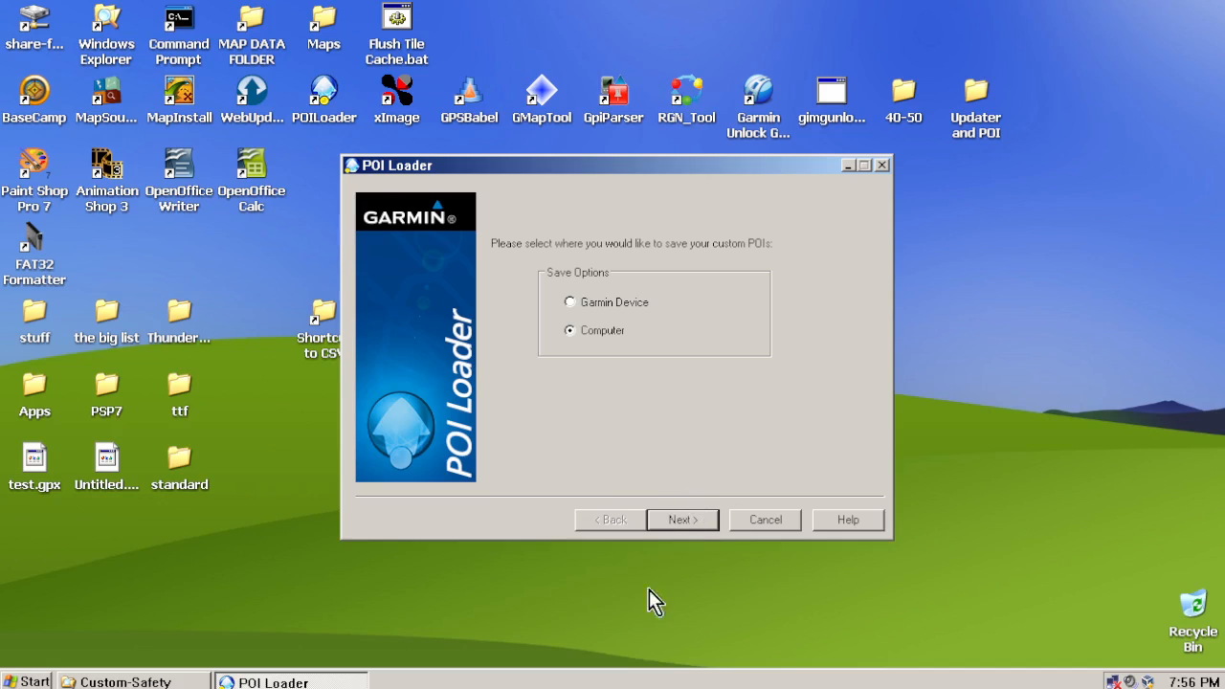
{"action": "left_click", "coordinate": [137, 683]}
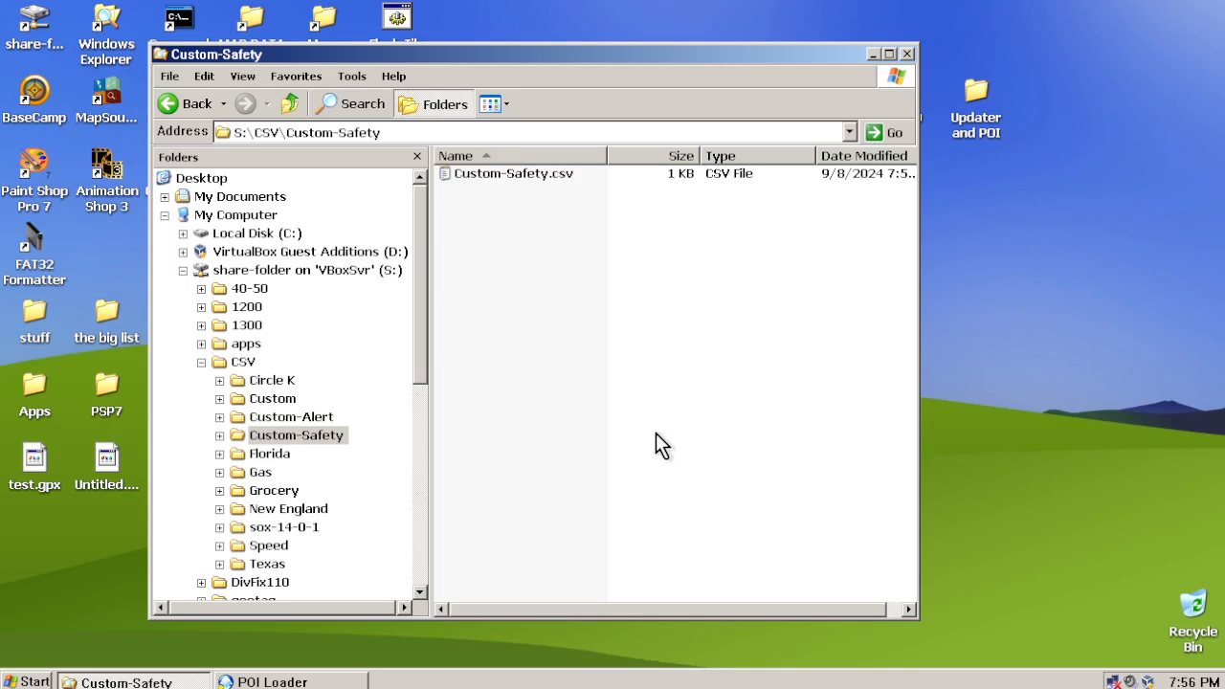
{"action": "left_click", "coordinate": [875, 54]}
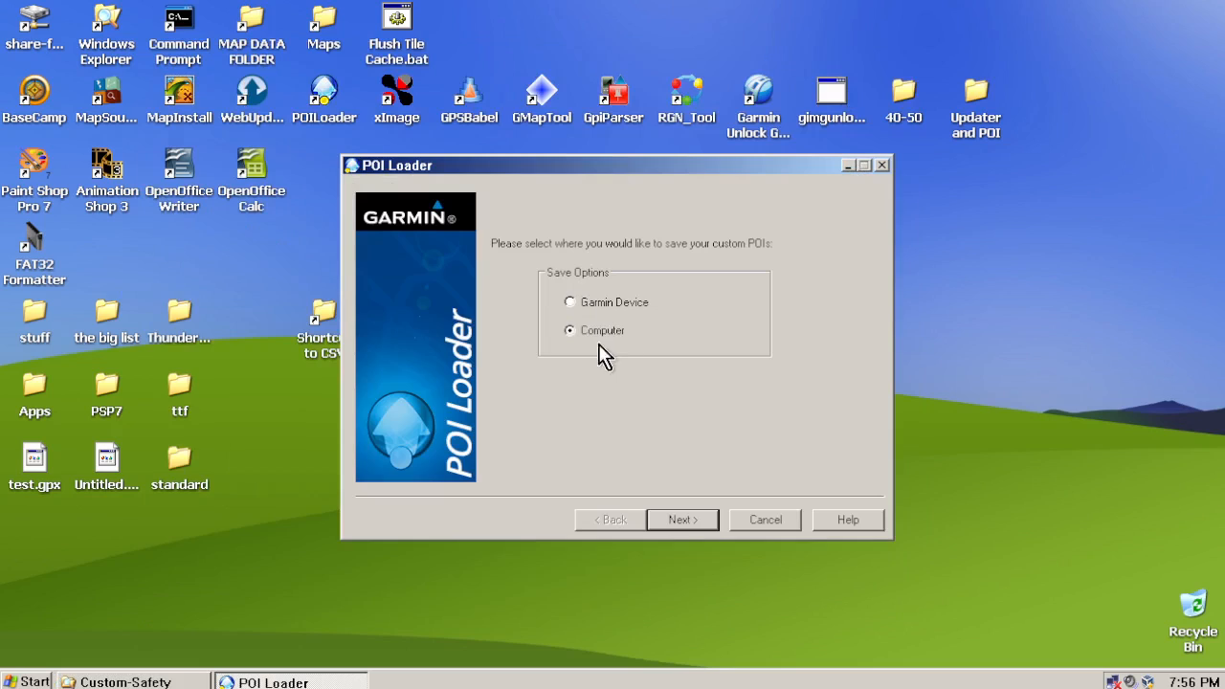
{"action": "left_click", "coordinate": [681, 524]}
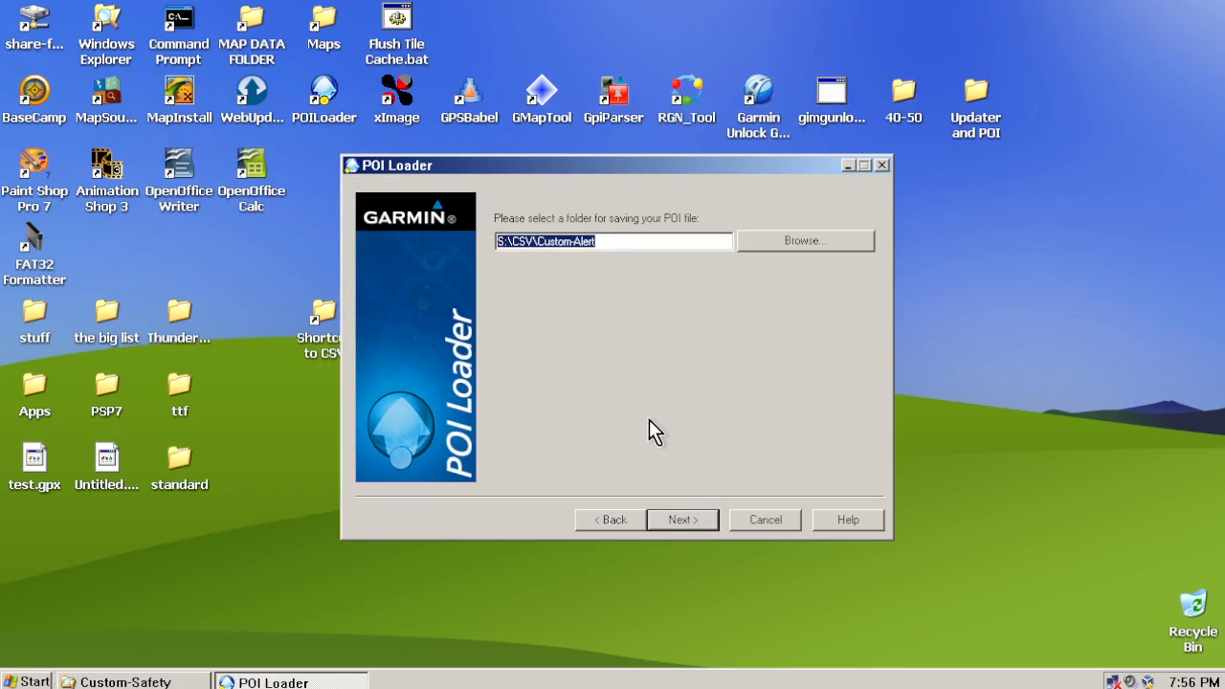
Set S:\CSV\Custom-Safety as the folder for saving the POI file and continue to the data file settings
{"action": "left_click", "coordinate": [787, 240]}
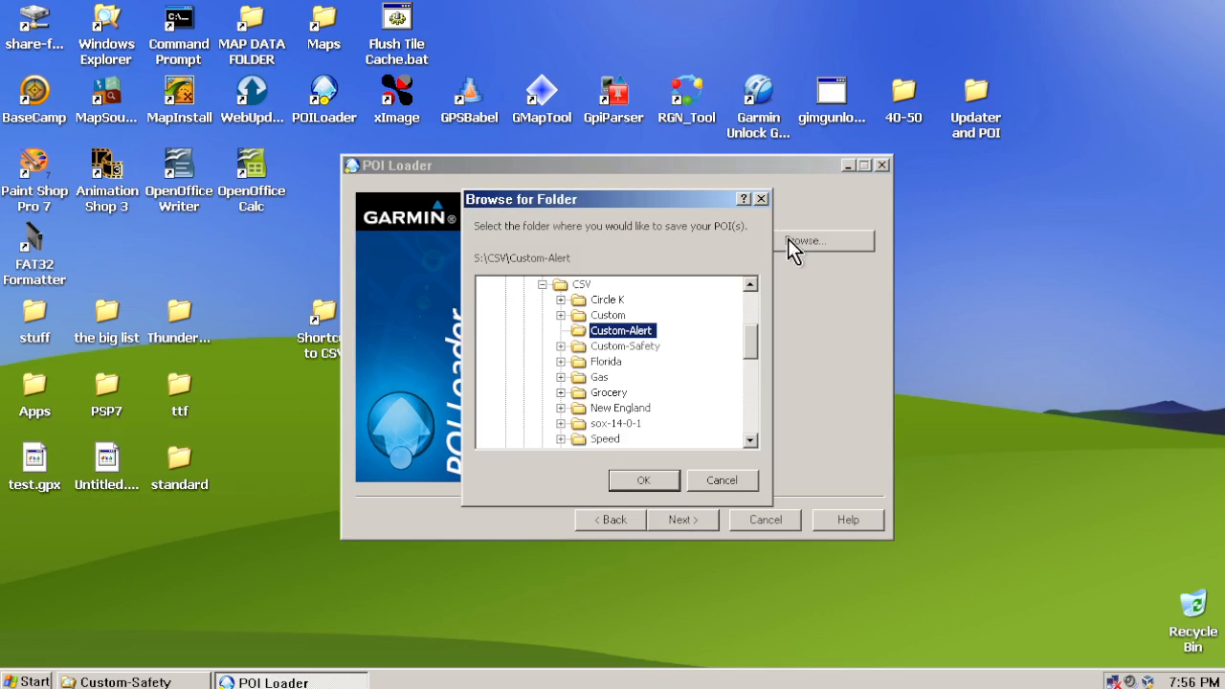
{"action": "left_click", "coordinate": [622, 345]}
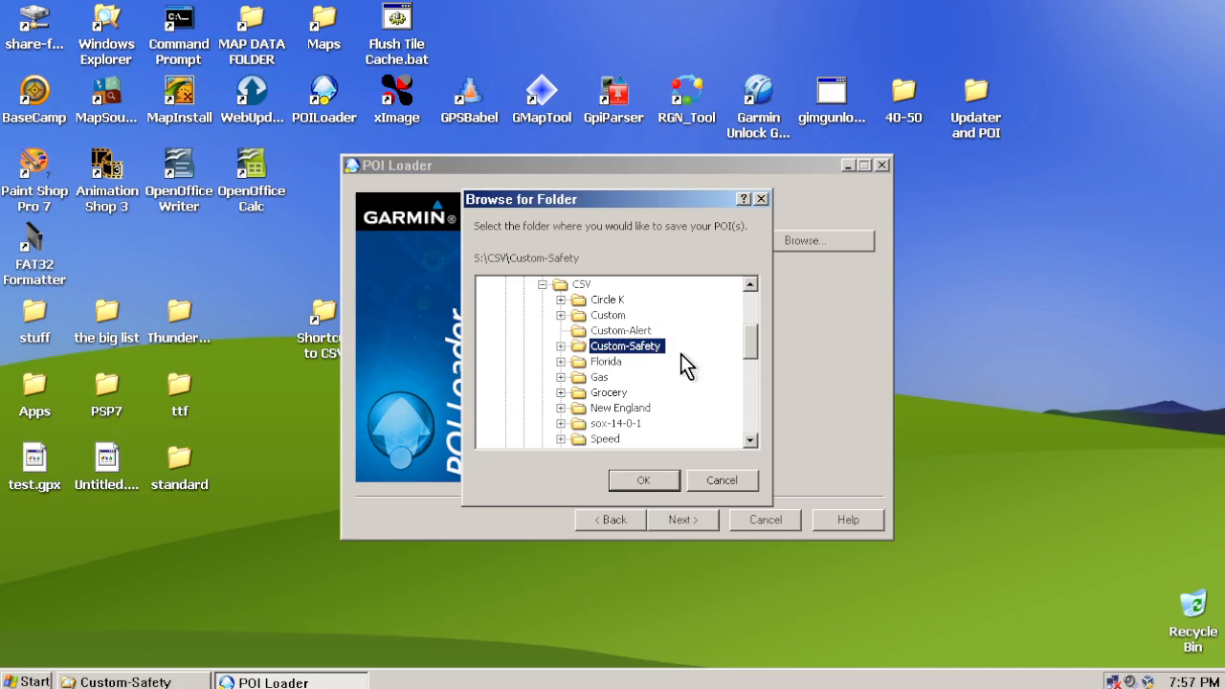
{"action": "left_click", "coordinate": [642, 481]}
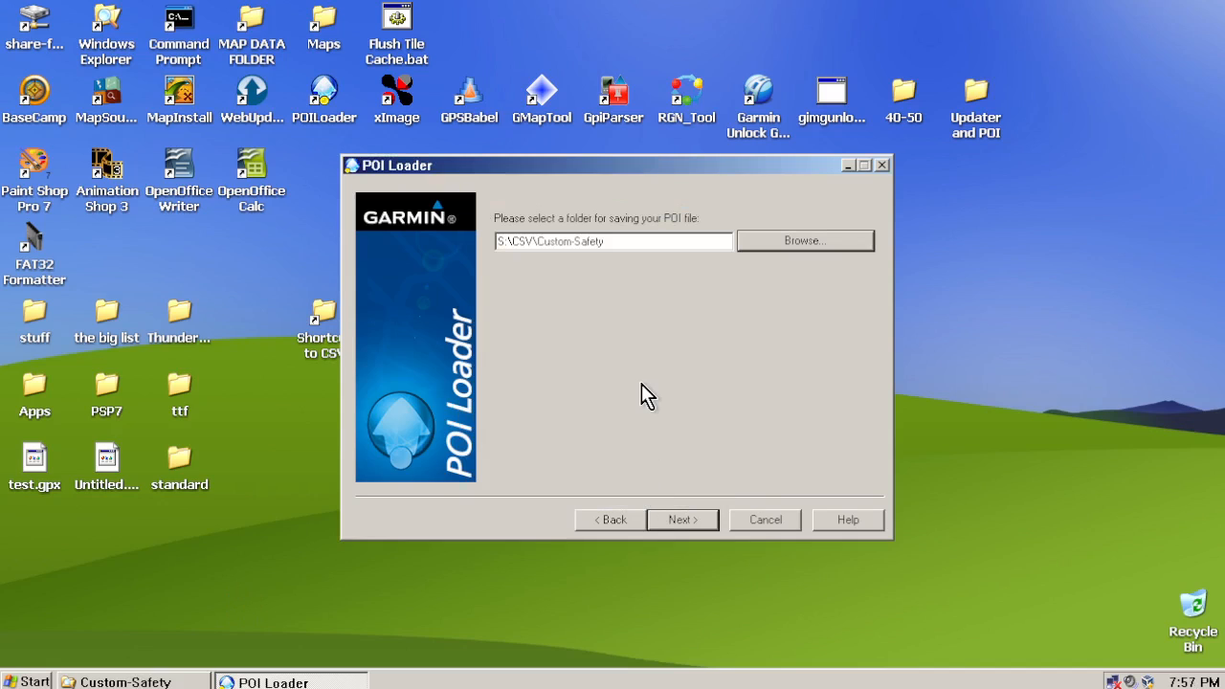
{"action": "left_click", "coordinate": [767, 243]}
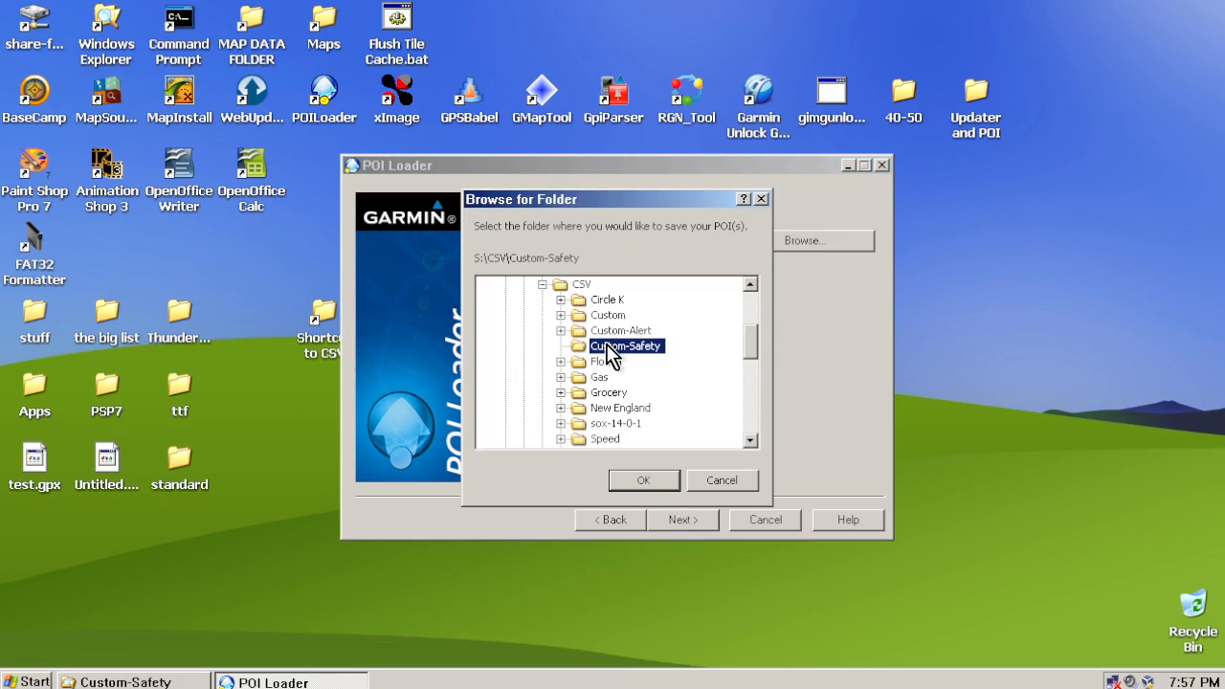
{"action": "left_click", "coordinate": [762, 198]}
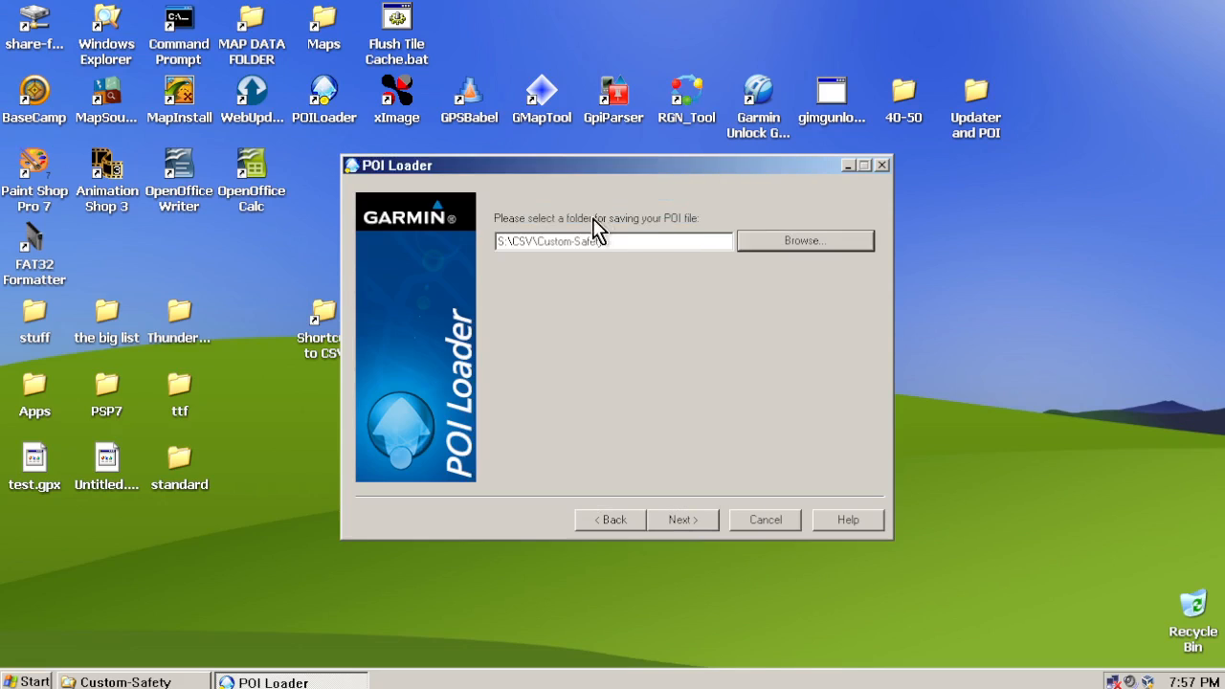
{"action": "left_click", "coordinate": [813, 245]}
{"action": "left_click", "coordinate": [633, 481]}
{"action": "left_click", "coordinate": [679, 519]}
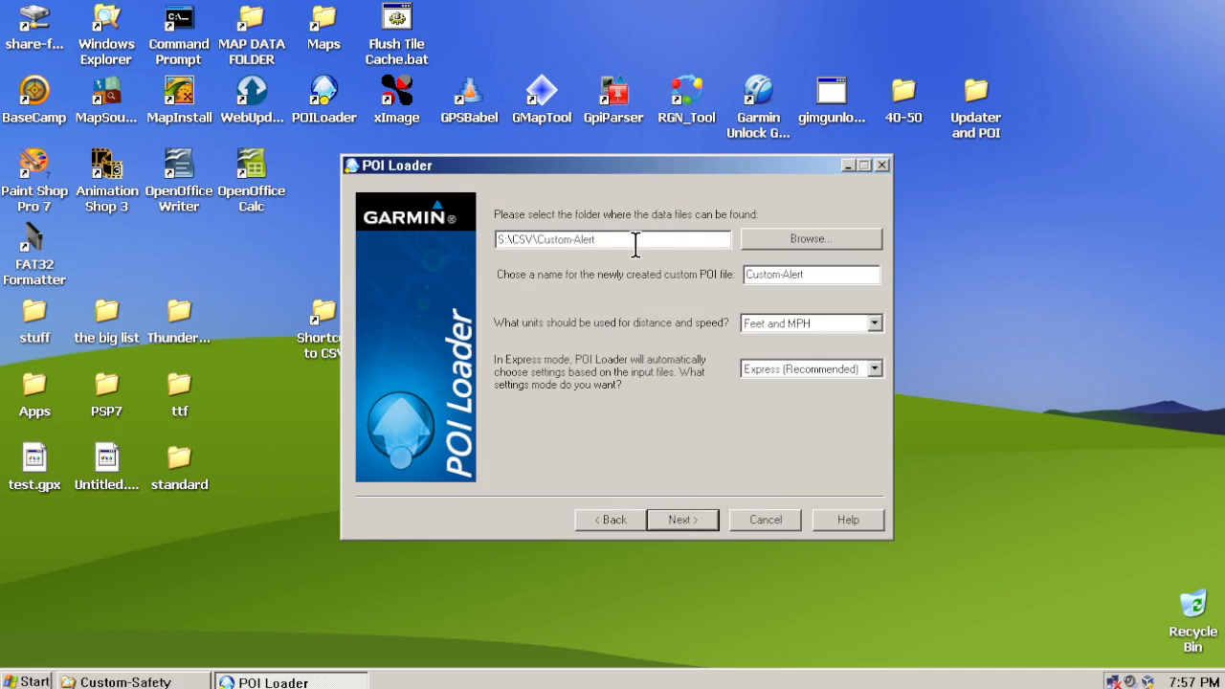
Select S:\CSV\Custom-Safety as the data files folder and compare the POI file name with the folder name
{"action": "left_click", "coordinate": [802, 242]}
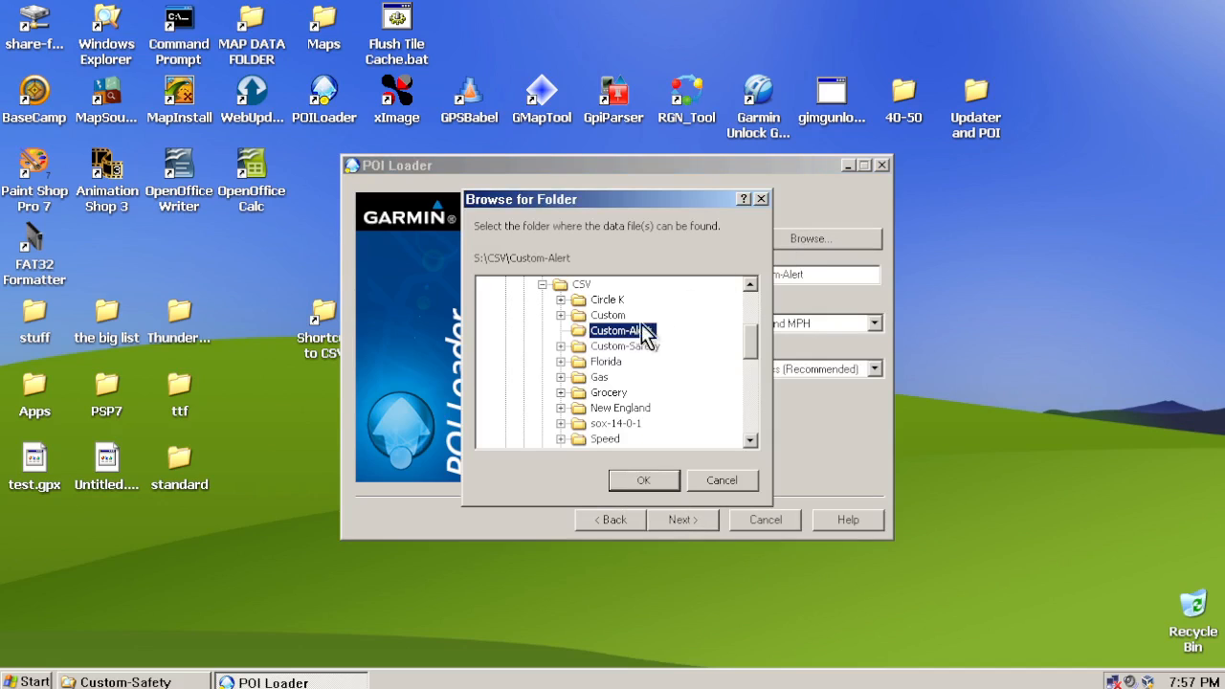
{"action": "left_click", "coordinate": [622, 345]}
{"action": "left_click", "coordinate": [644, 479]}
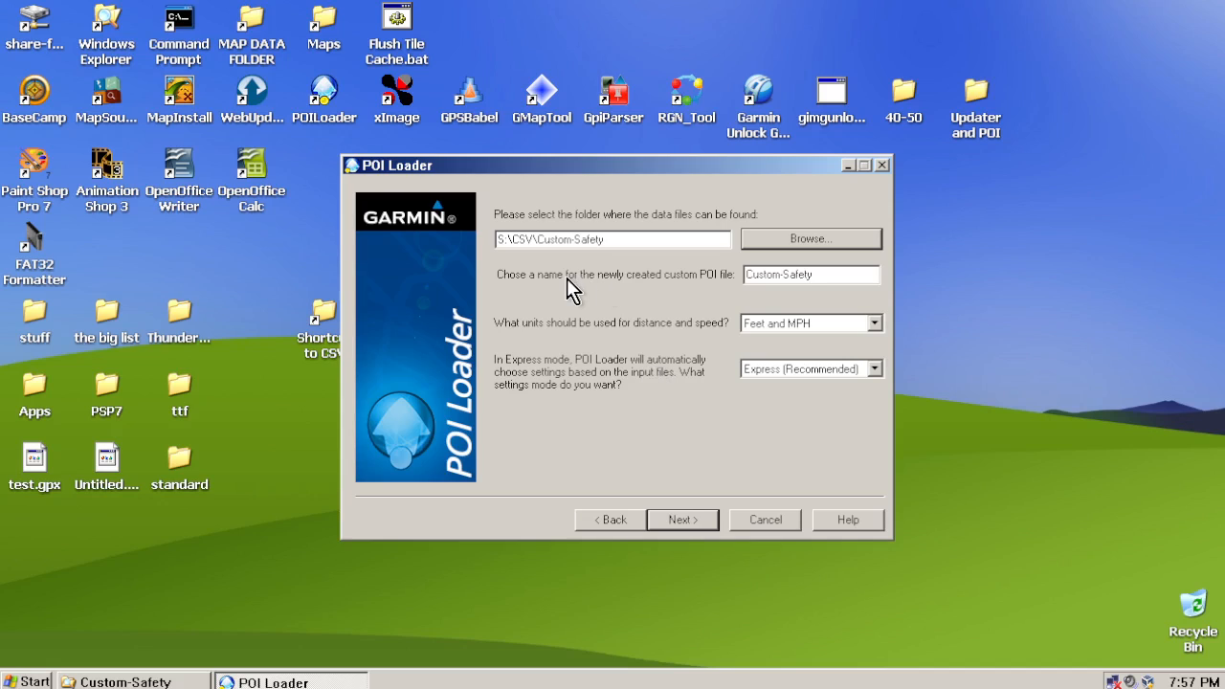
{"action": "left_click_drag", "start_coordinate": [813, 274], "coordinate": [708, 268]}
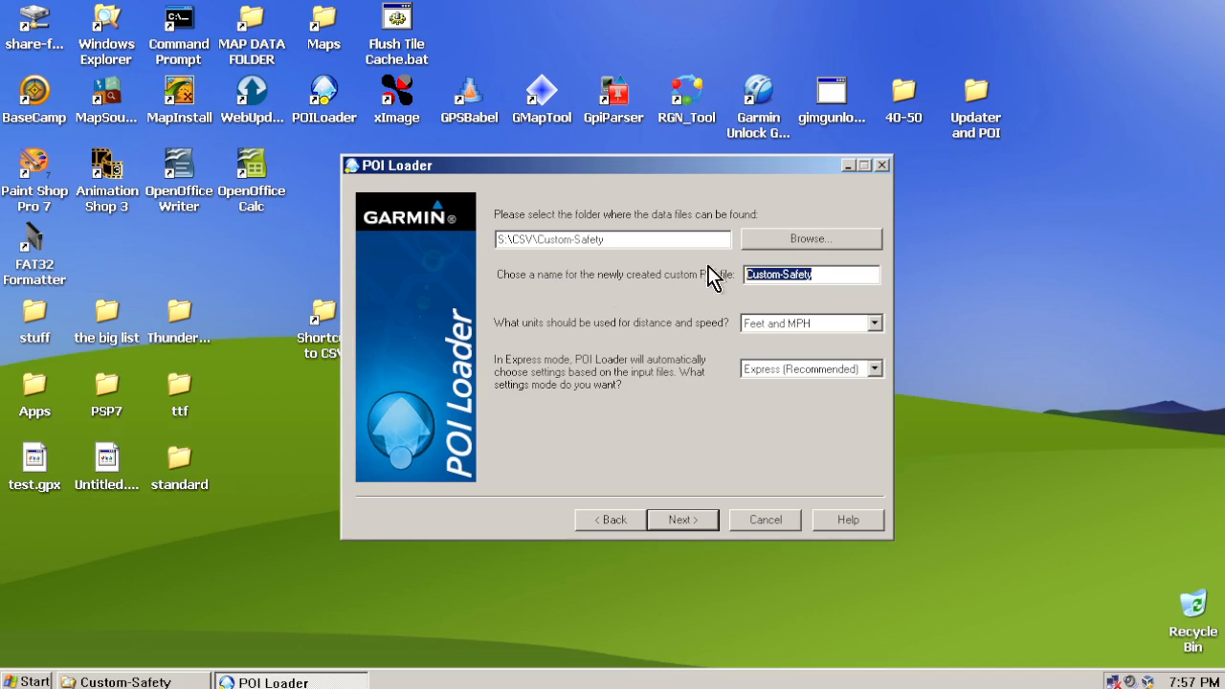
{"action": "left_click", "coordinate": [625, 241]}
{"action": "left_click_drag", "start_coordinate": [536, 239], "coordinate": [614, 239]}
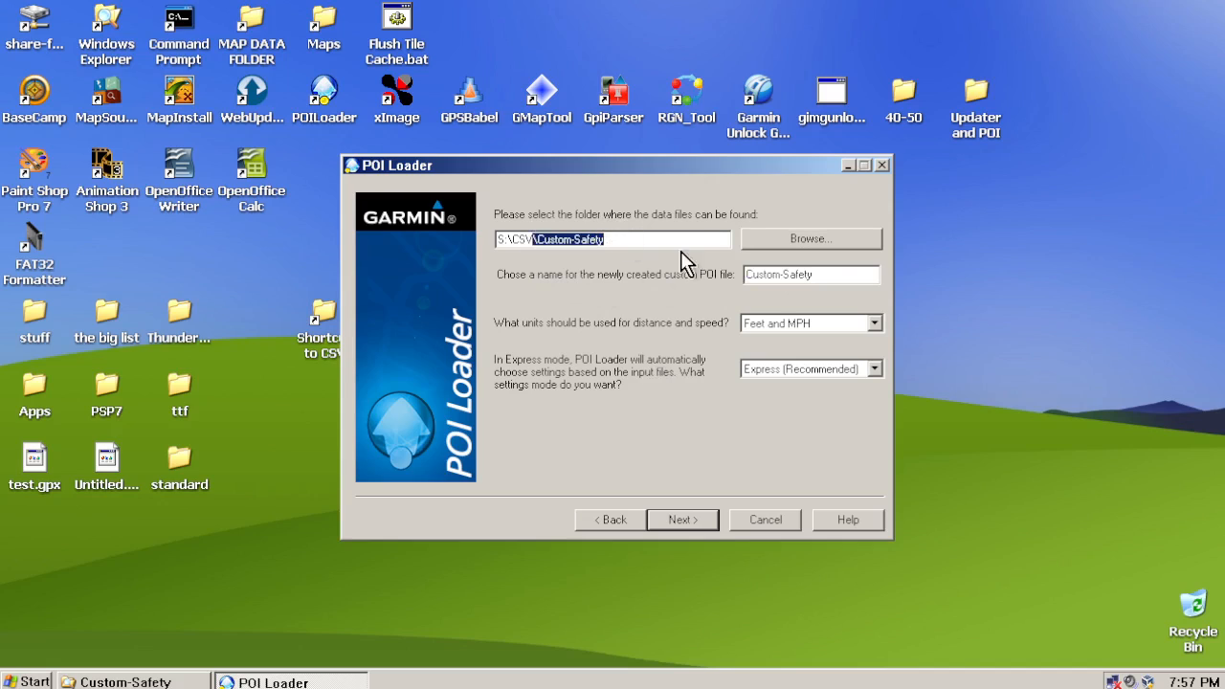
{"action": "left_click", "coordinate": [829, 277]}
{"action": "left_click_drag", "start_coordinate": [829, 276], "coordinate": [652, 278]}
{"action": "left_click", "coordinate": [816, 275]}
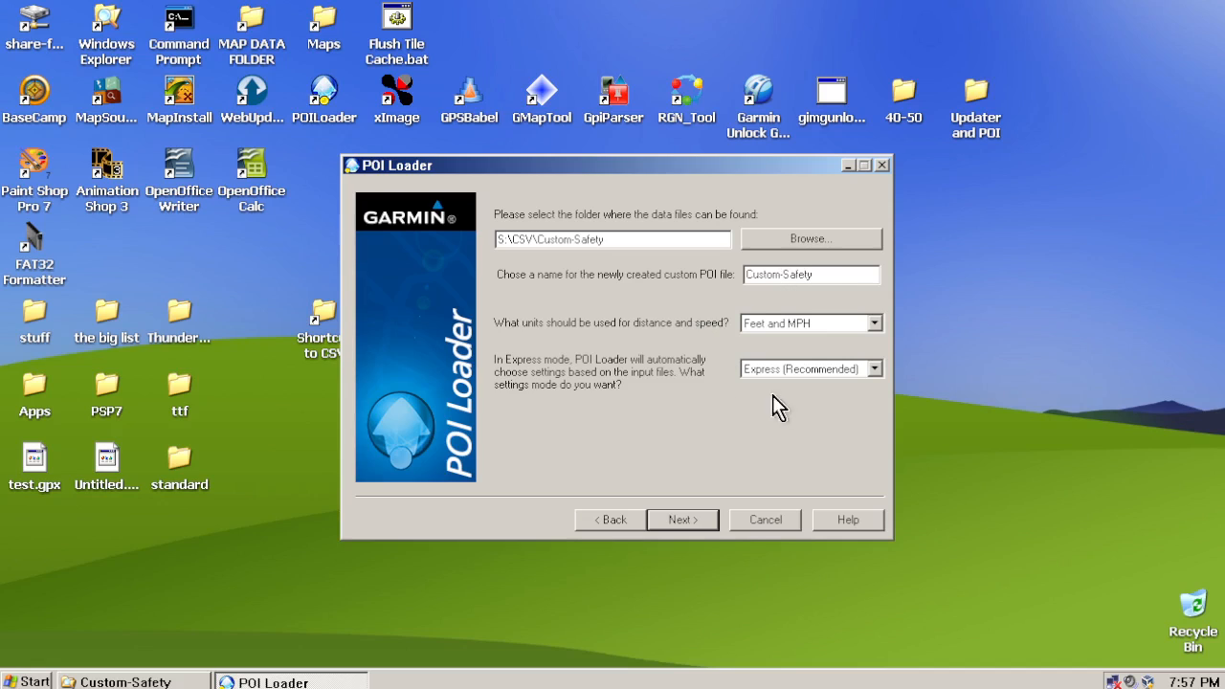
Choose Express (Recommended) as the settings mode, generate the custom POI file and finish the wizard
{"action": "left_click", "coordinate": [807, 366]}
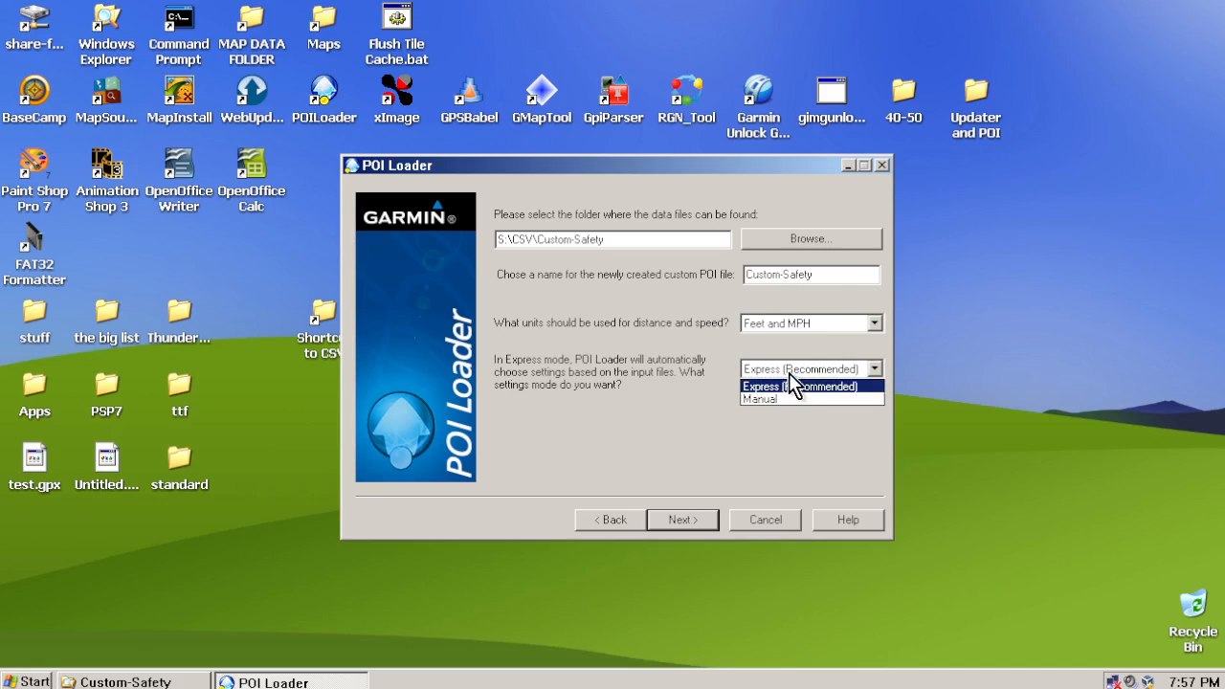
{"action": "left_click", "coordinate": [789, 386]}
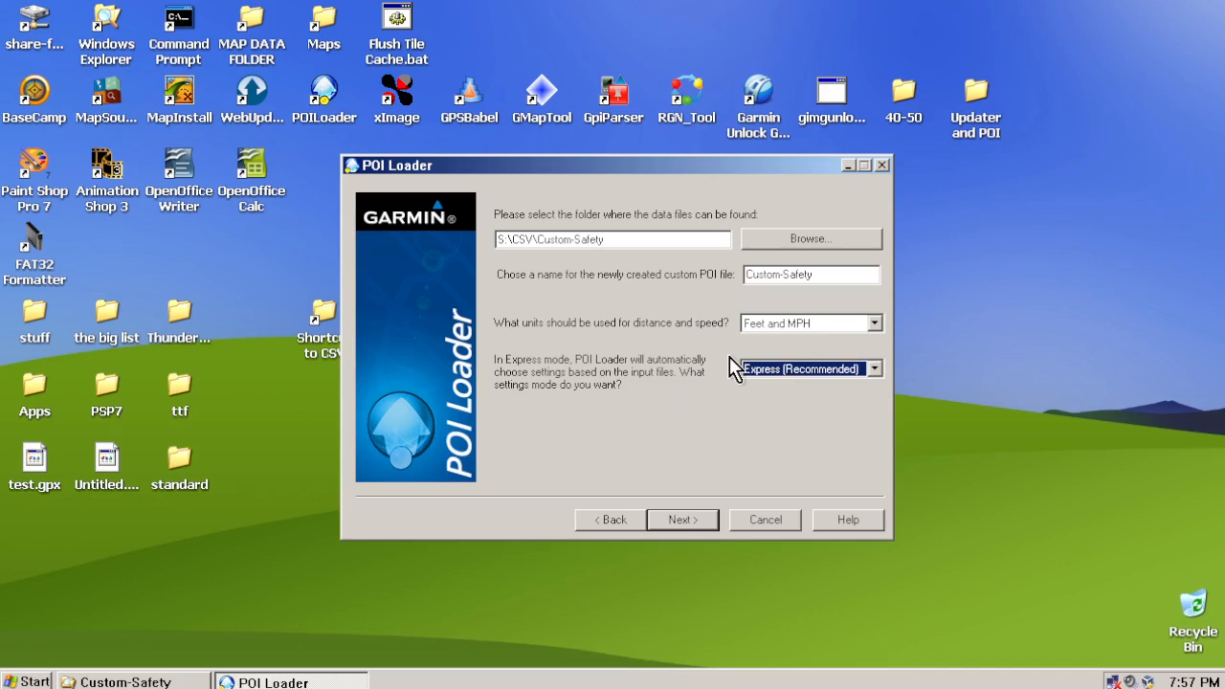
{"action": "left_click", "coordinate": [679, 521]}
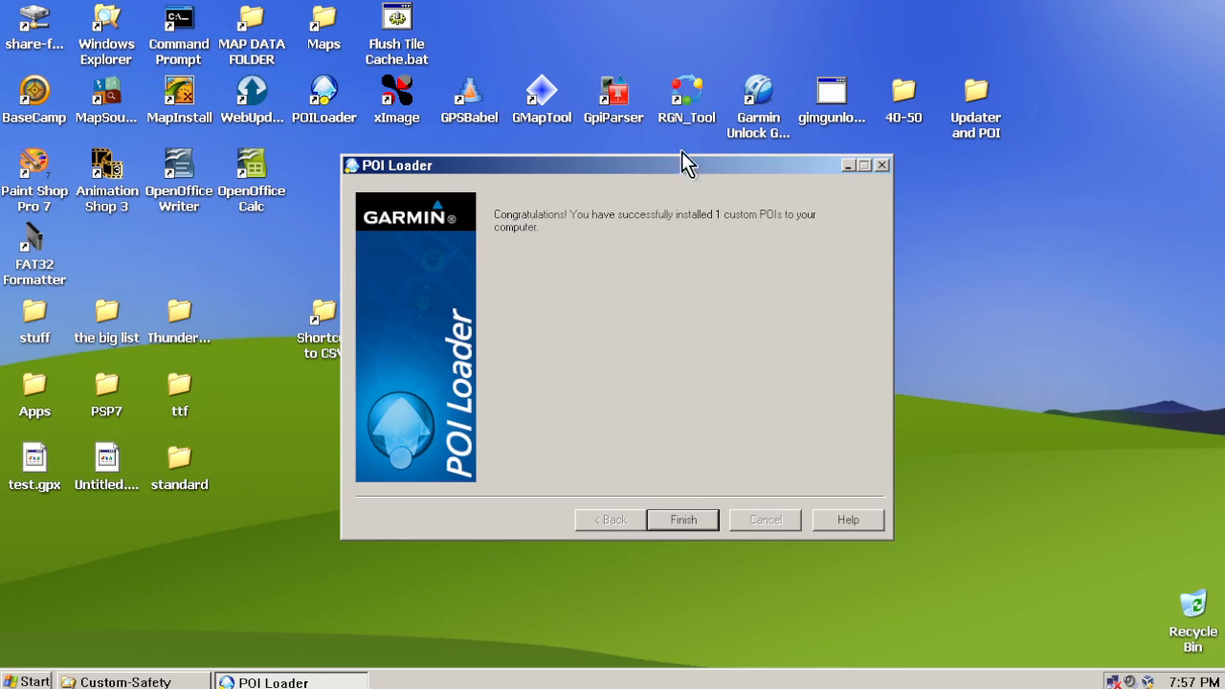
{"action": "left_click", "coordinate": [693, 517]}
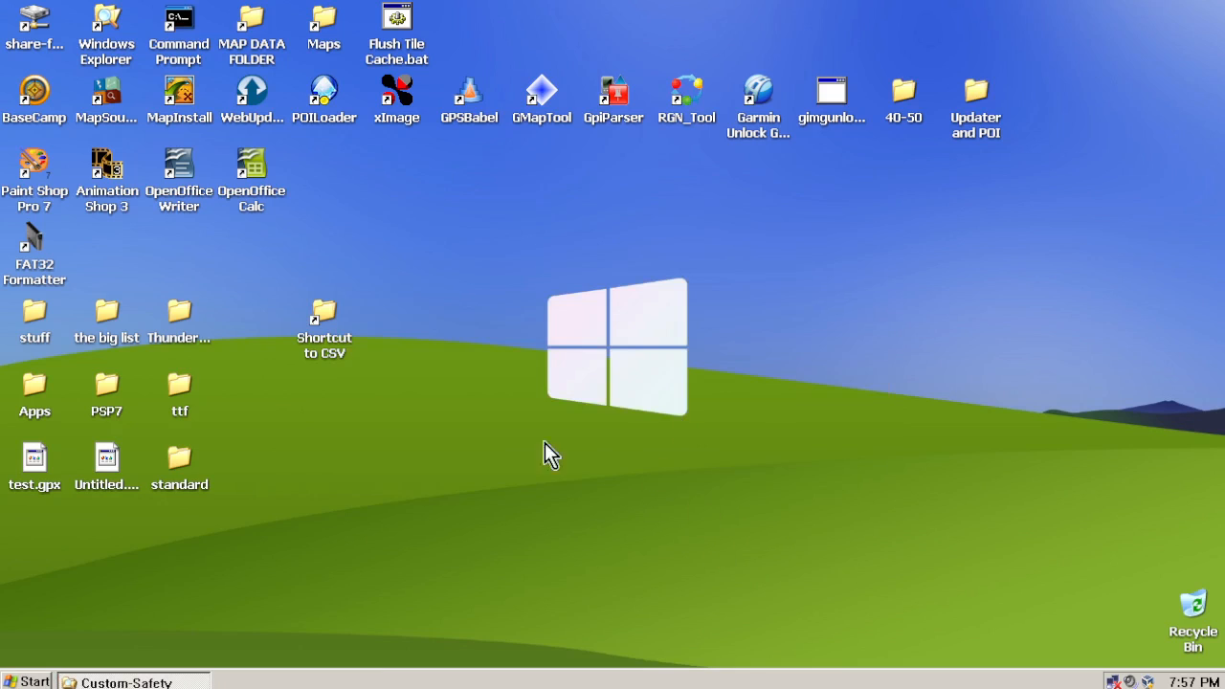
Check the Custom-Safety folder for the generated Custom-Safety.gpi file and close the folder
{"action": "left_click", "coordinate": [149, 677]}
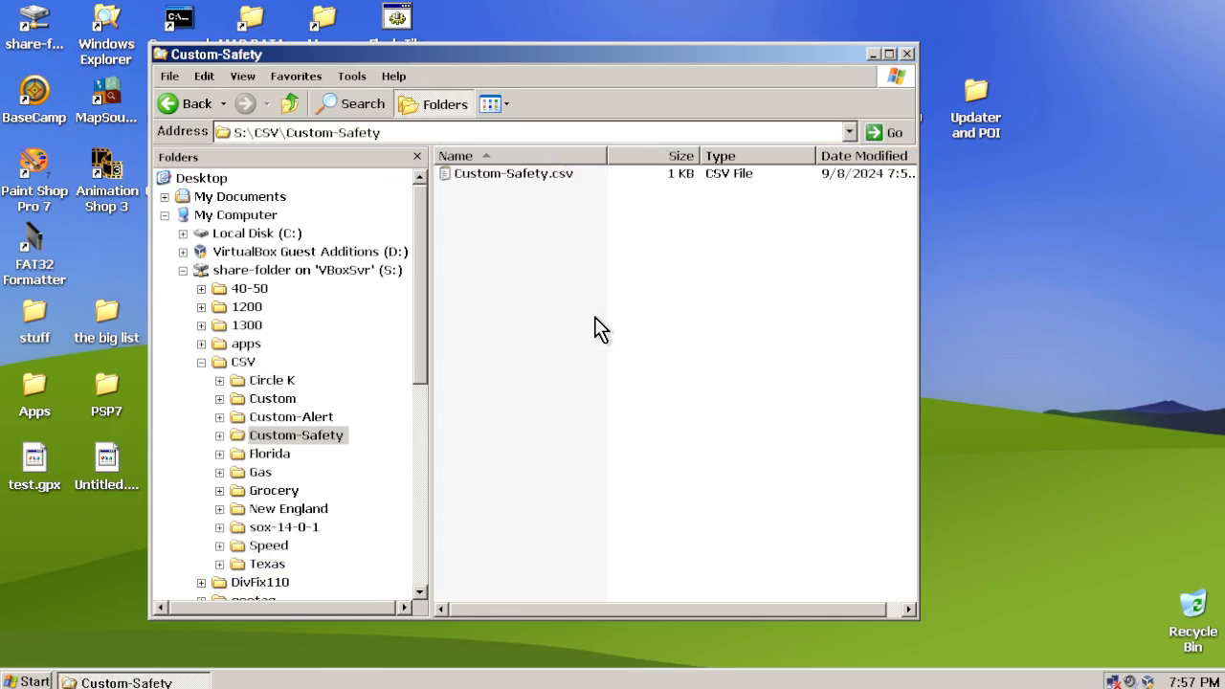
{"action": "left_click", "coordinate": [536, 192]}
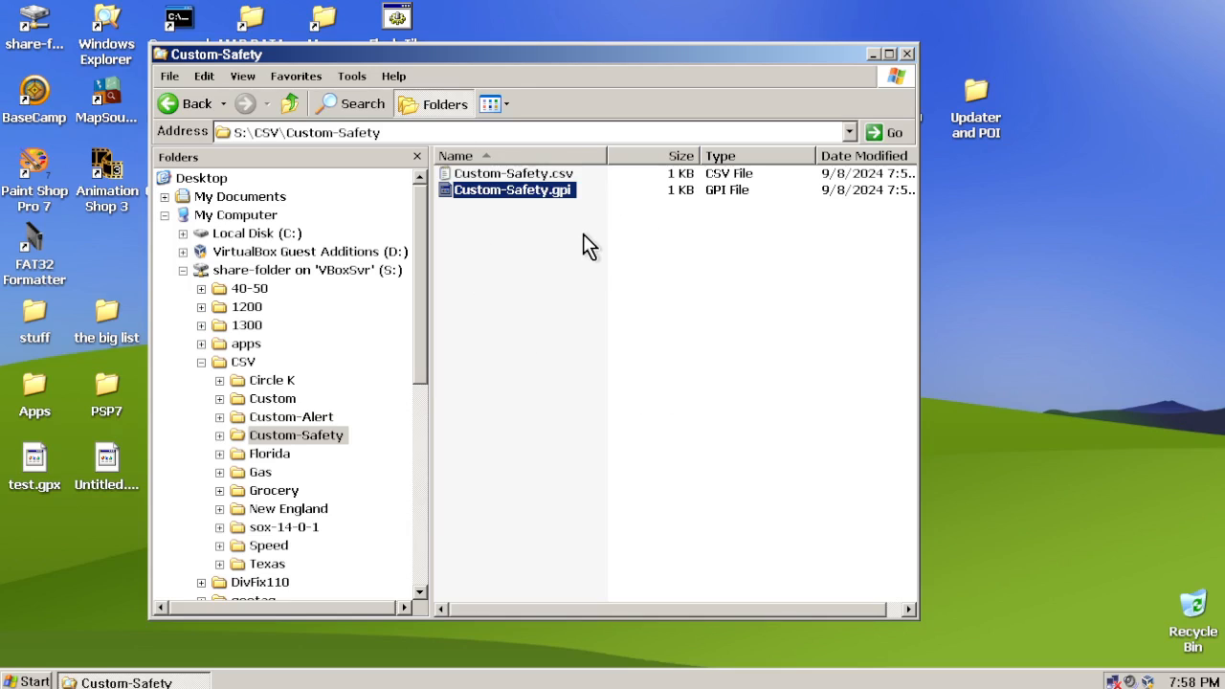
{"action": "left_click", "coordinate": [907, 54]}
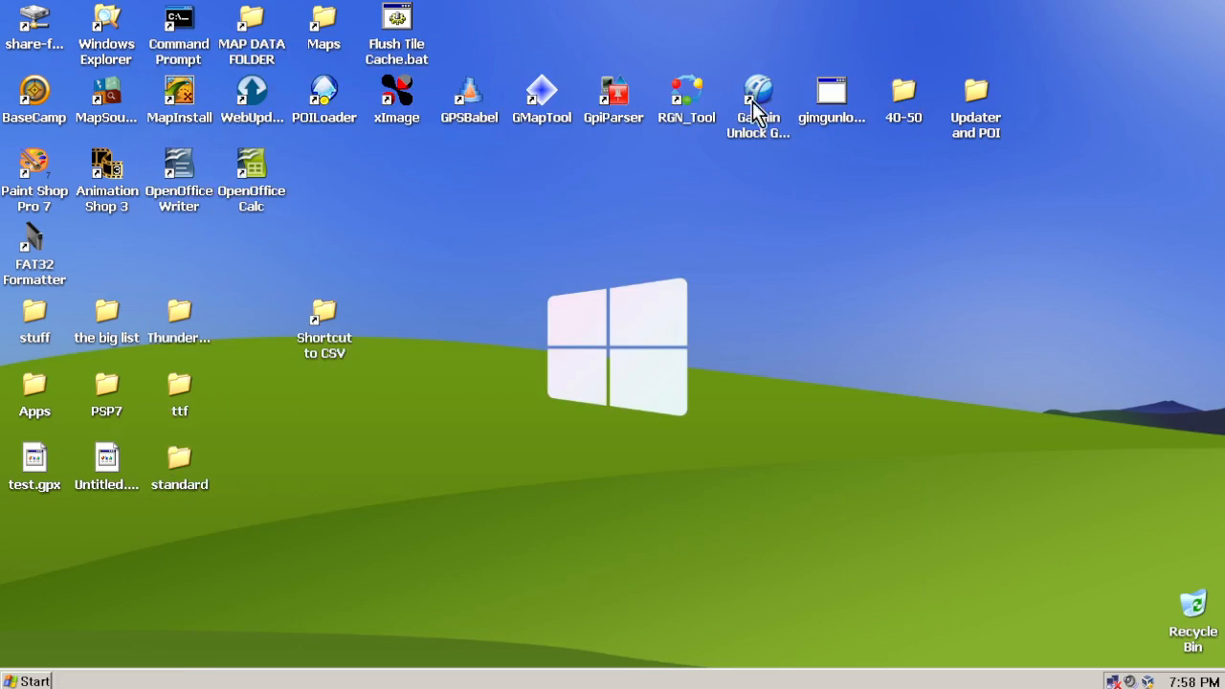
Open POI Loader's help, expand the Advanced Features and Creating Custom POI Files topics, and minimize the help window
{"action": "double_click", "coordinate": [326, 93]}
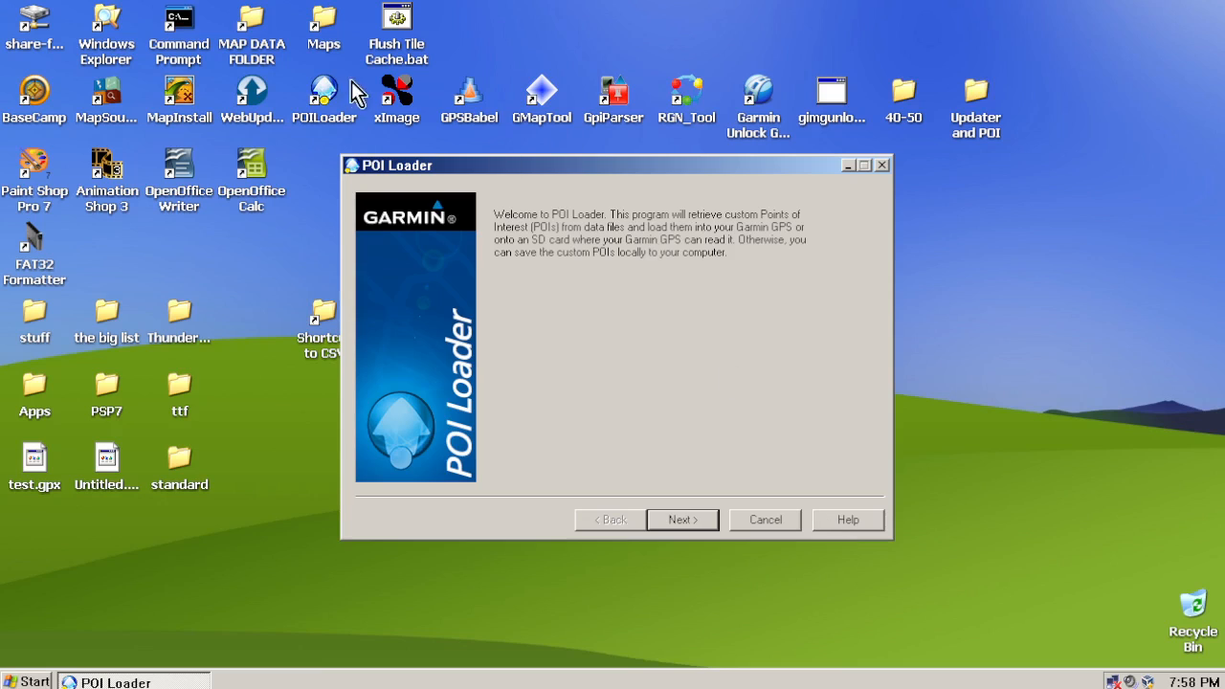
{"action": "left_click", "coordinate": [835, 514]}
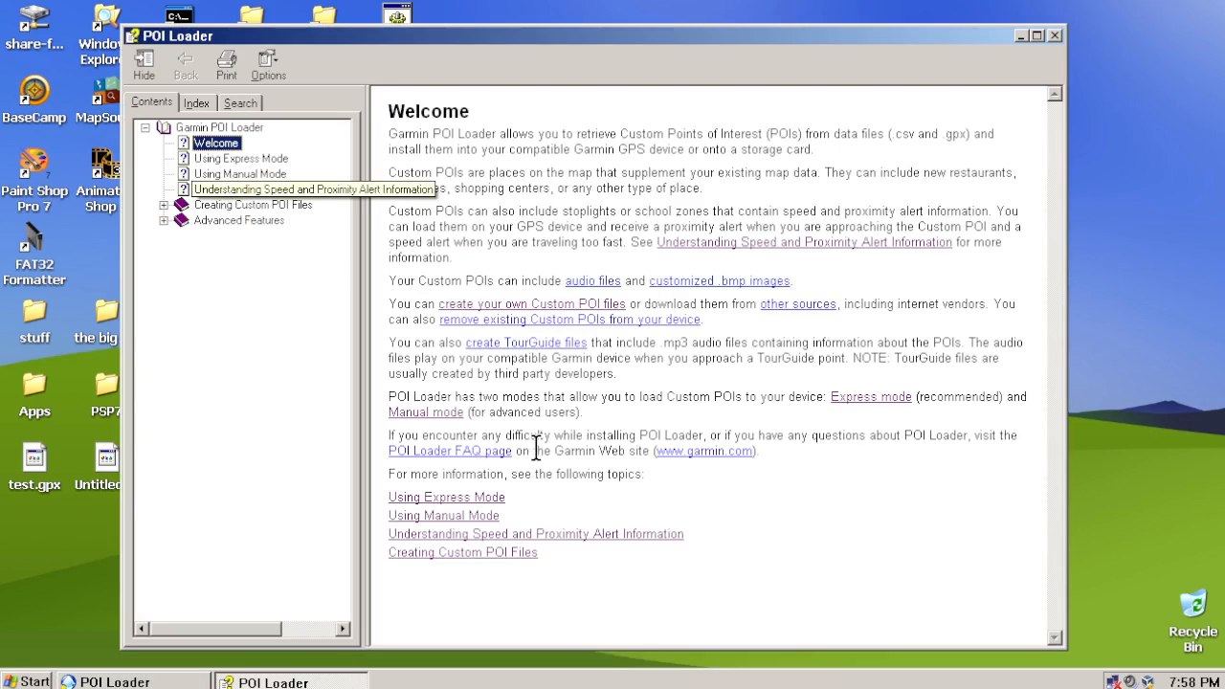
{"action": "left_click", "coordinate": [220, 223]}
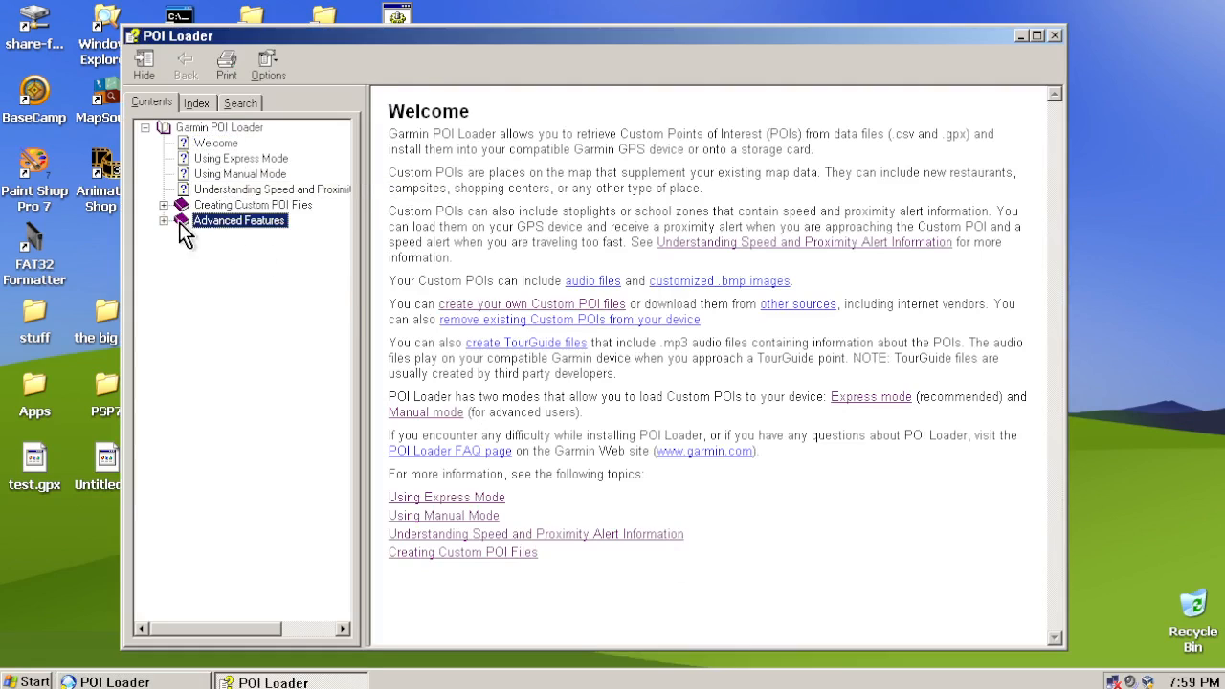
{"action": "left_click", "coordinate": [163, 220]}
{"action": "left_click", "coordinate": [211, 203]}
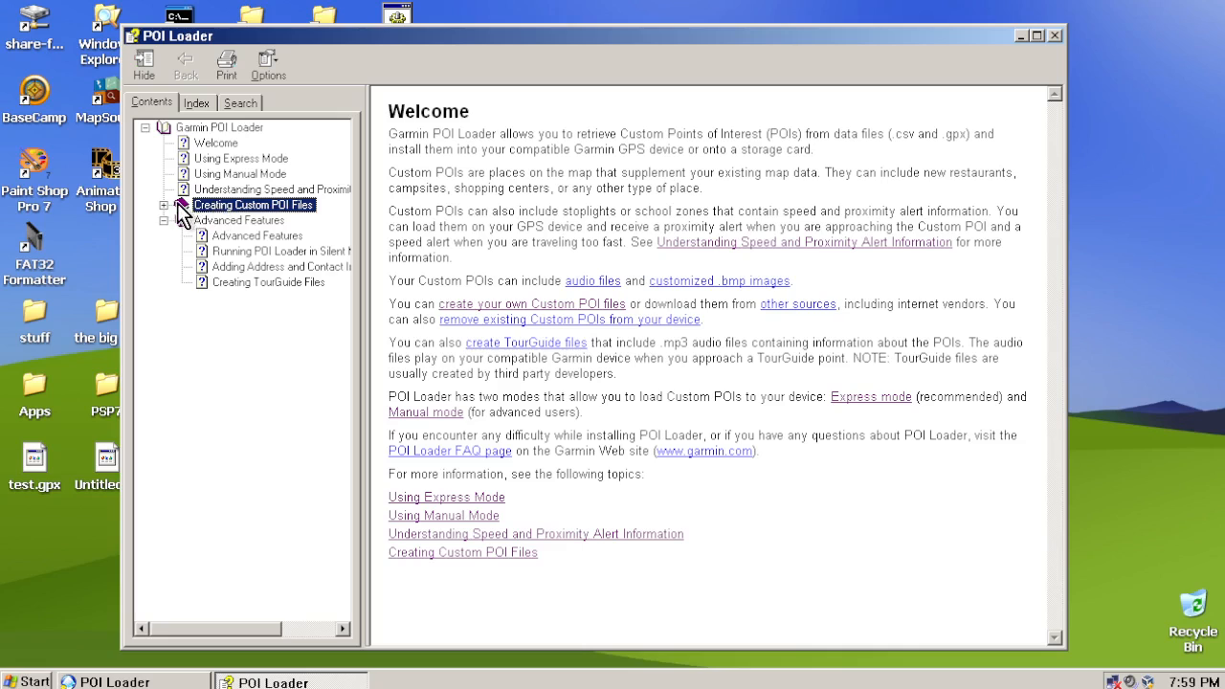
{"action": "left_click", "coordinate": [164, 205]}
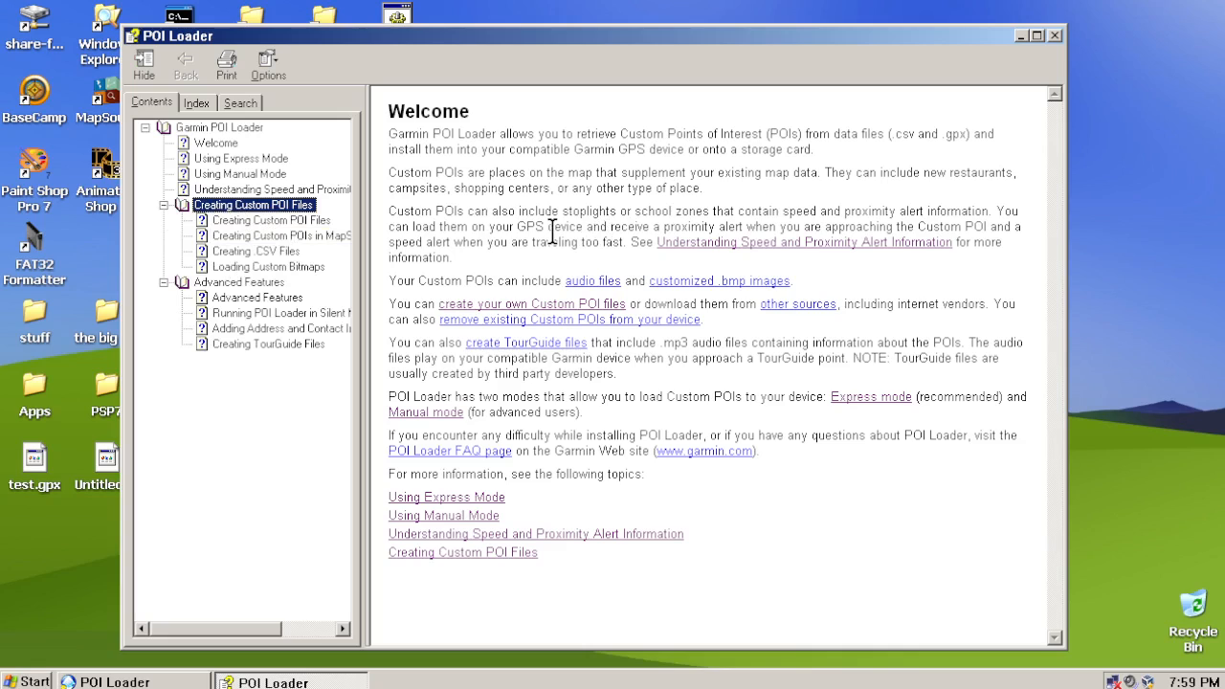
{"action": "left_click", "coordinate": [1021, 36]}
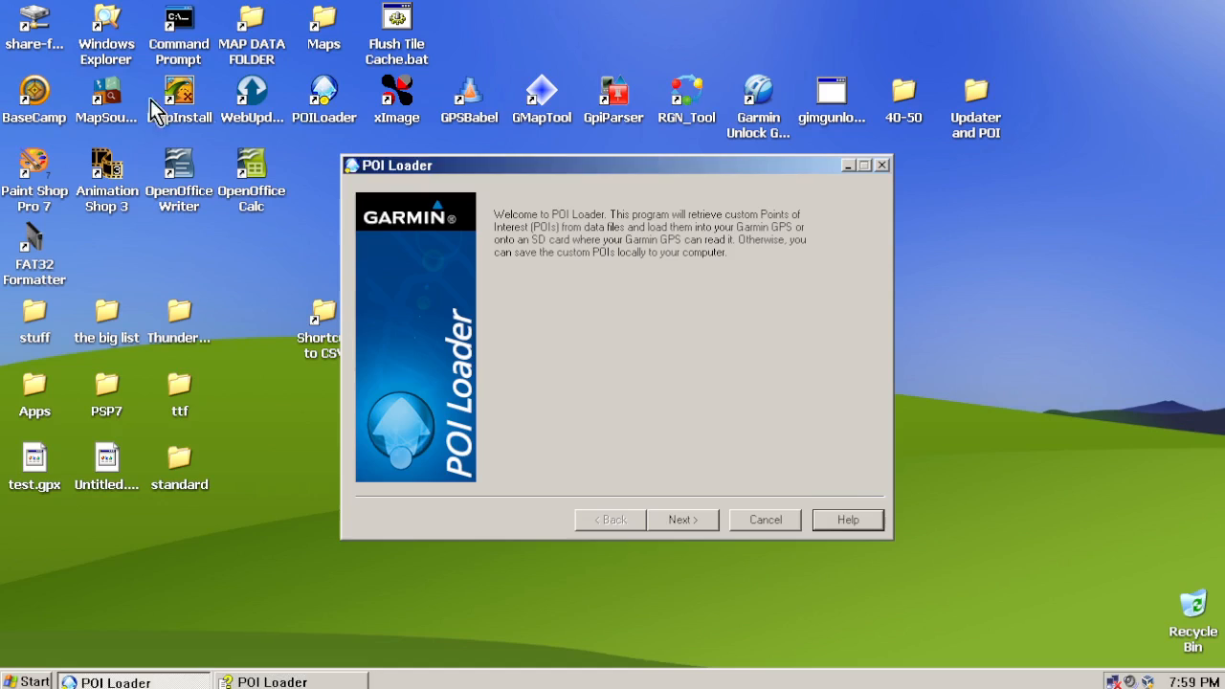